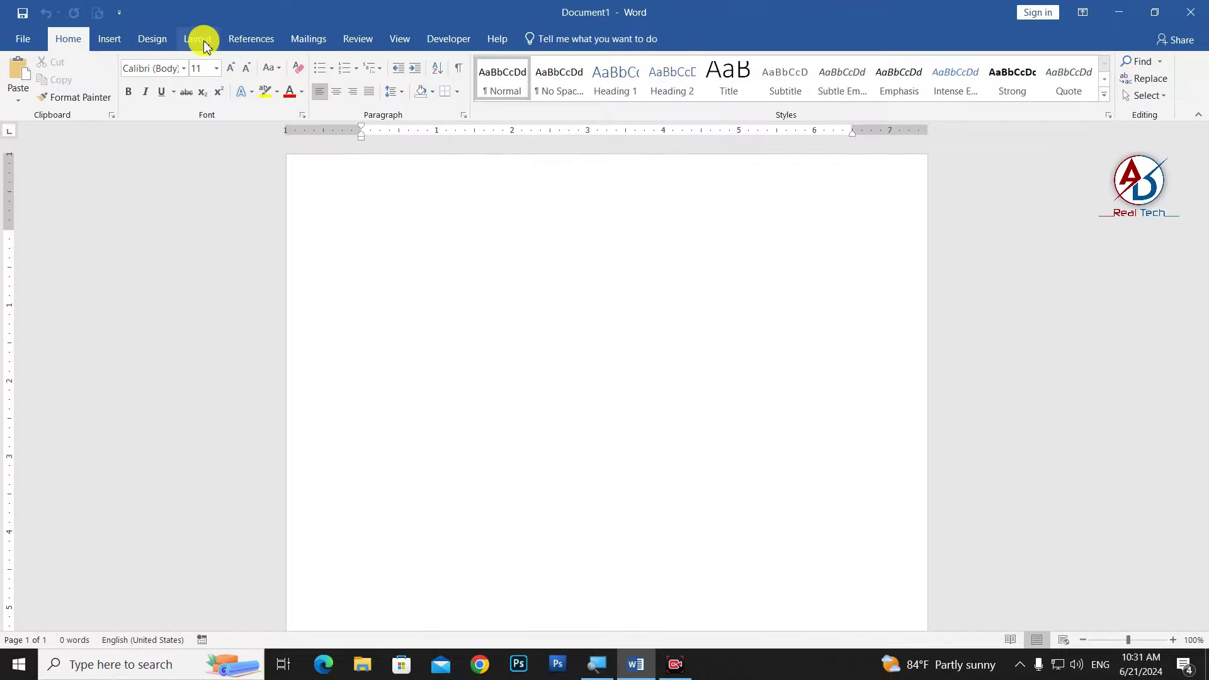
Step: Set a custom paper size of 3.4 inches wide by 2.1 inches tall
click(203, 41)
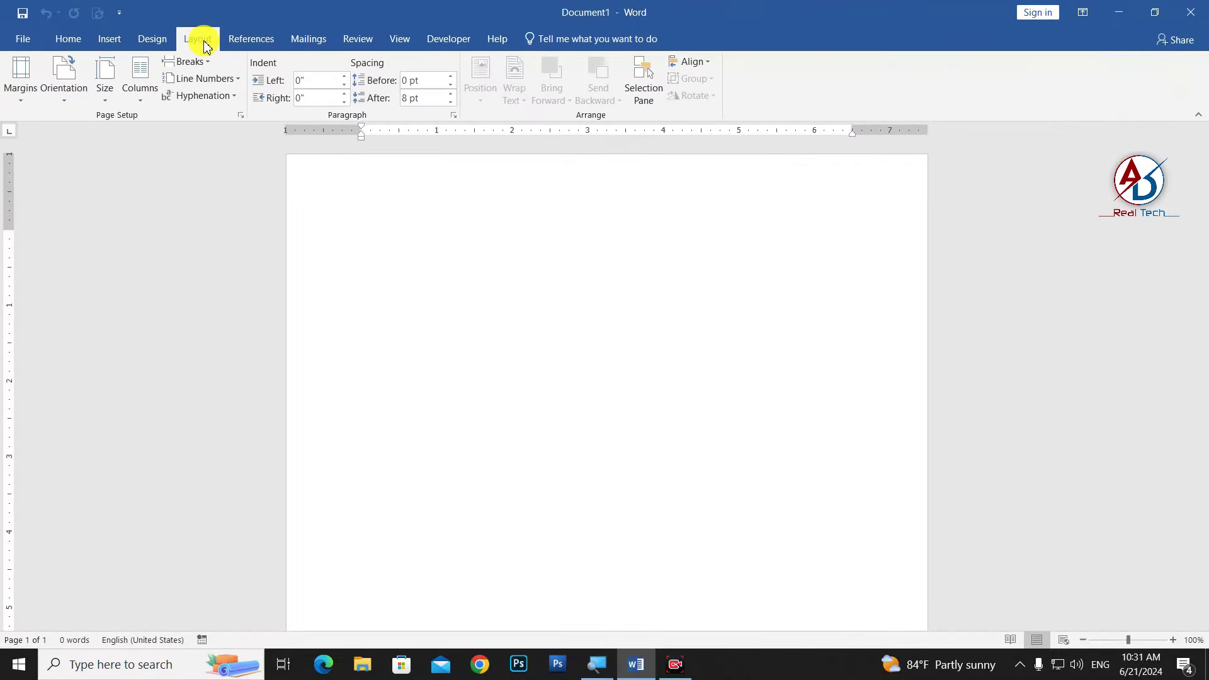
click(111, 99)
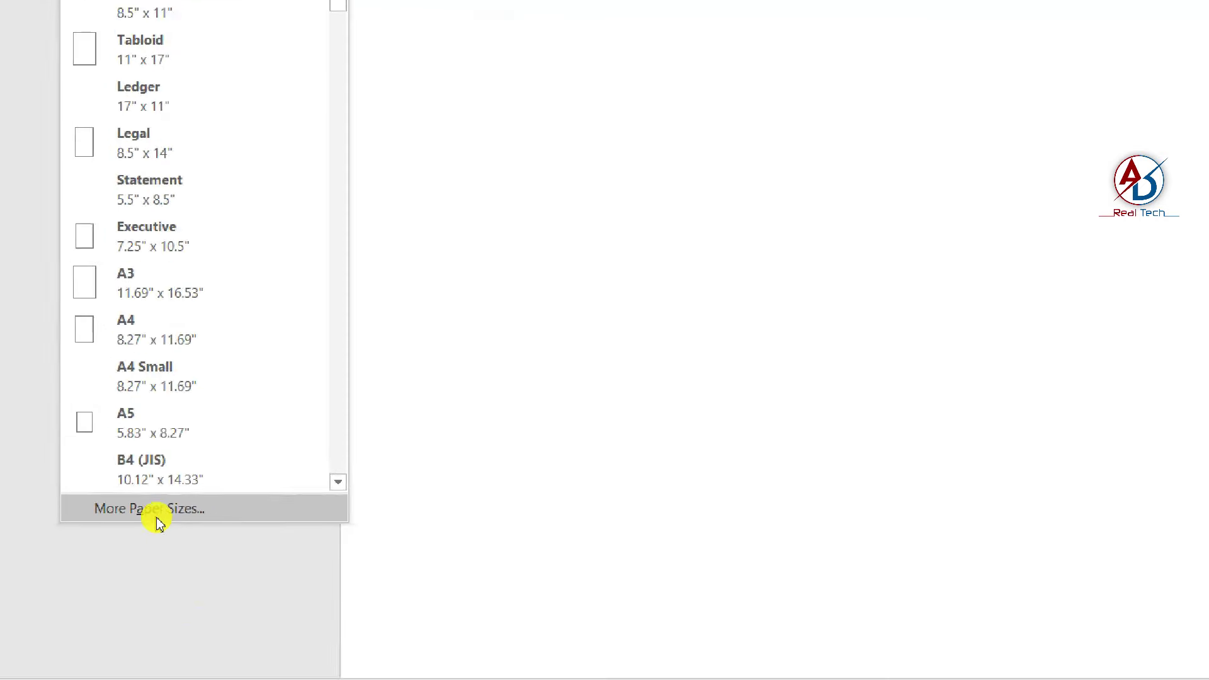
click(157, 513)
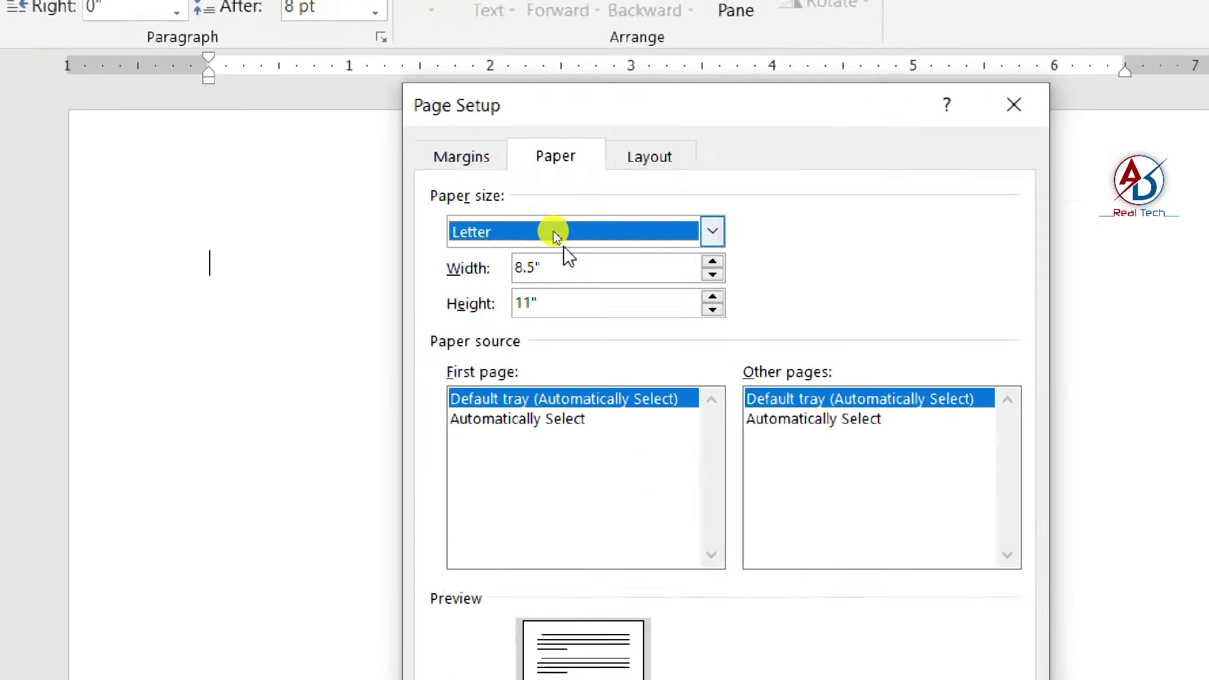
key(Tab)
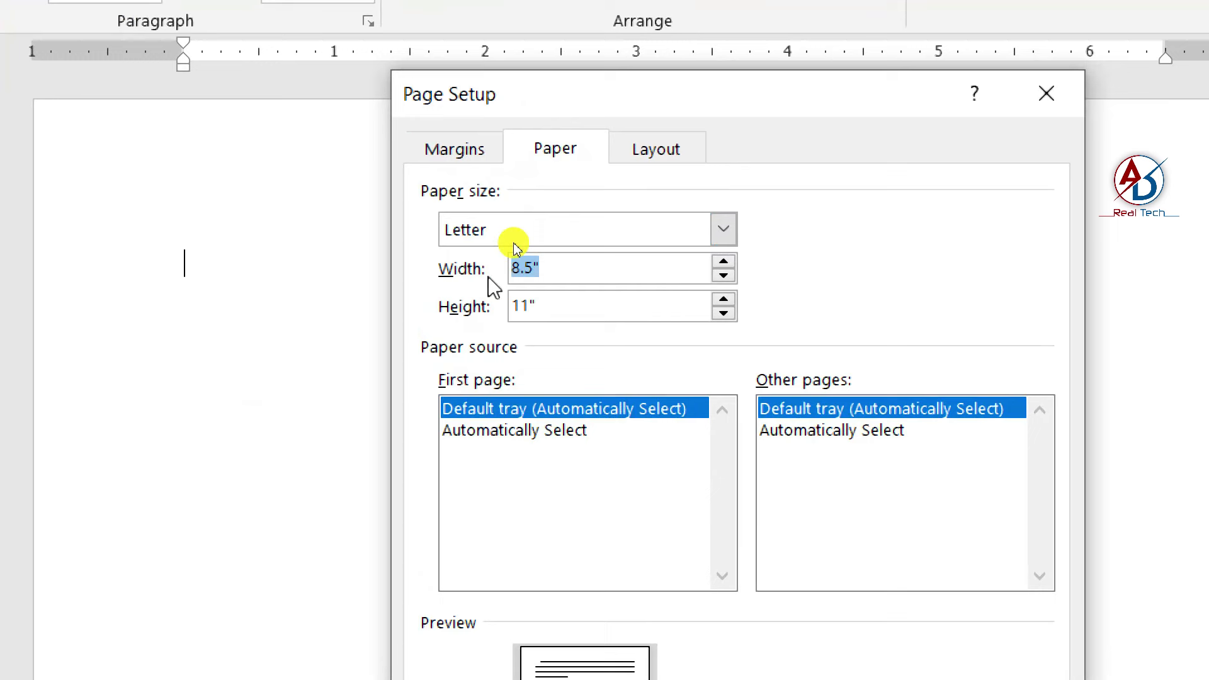
text(3.)
text(4)
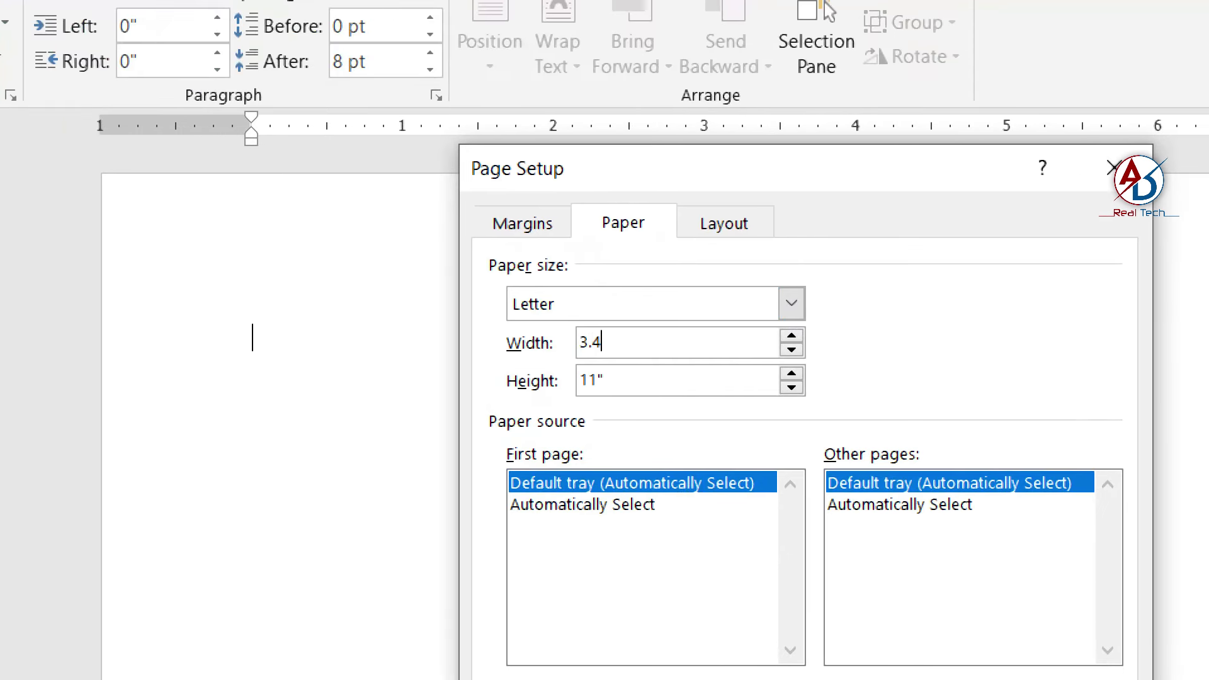
key(Tab)
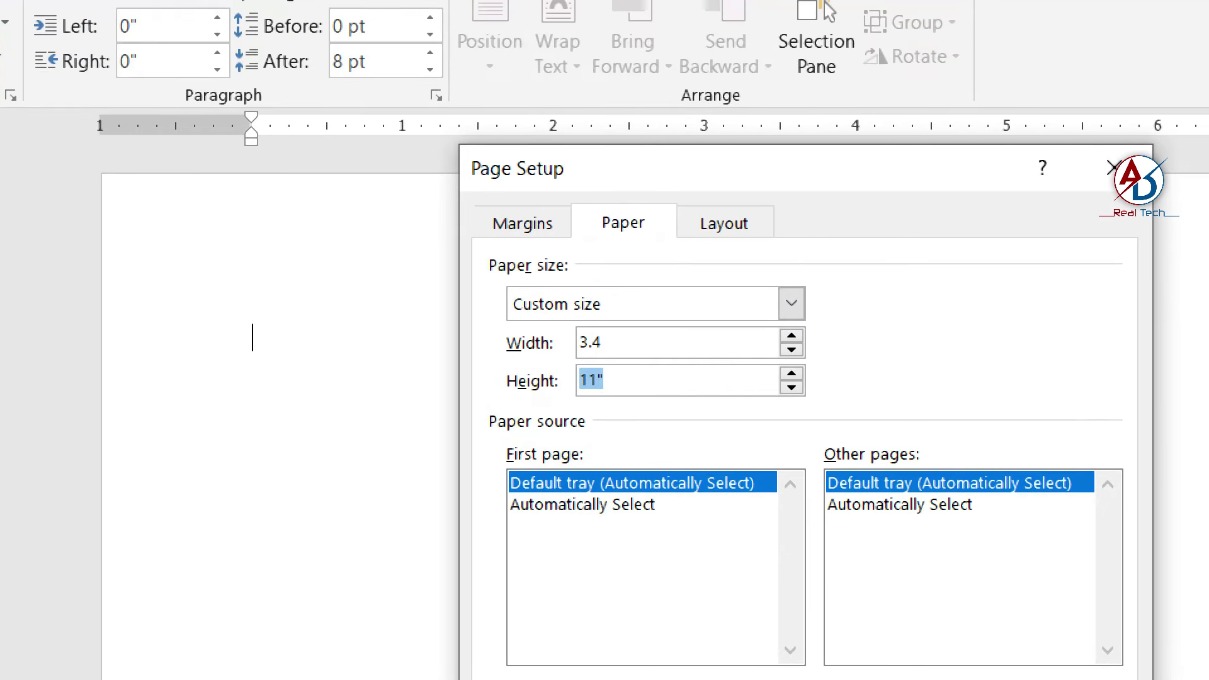
text(2.)
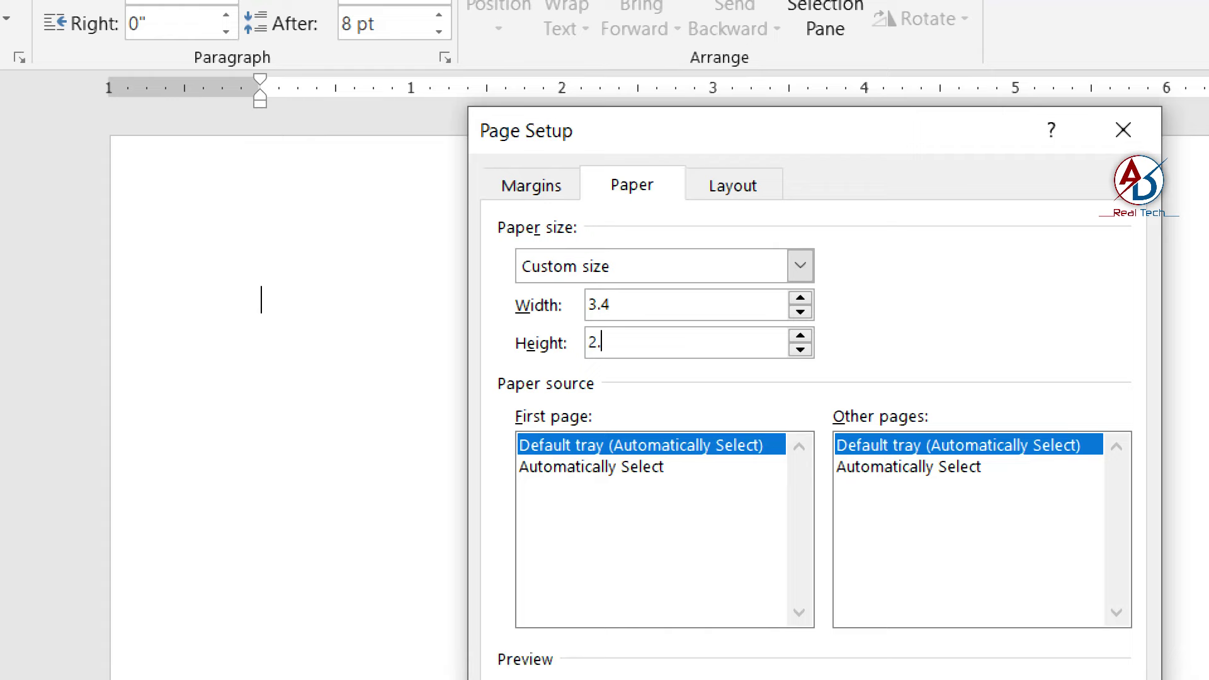
text(1)
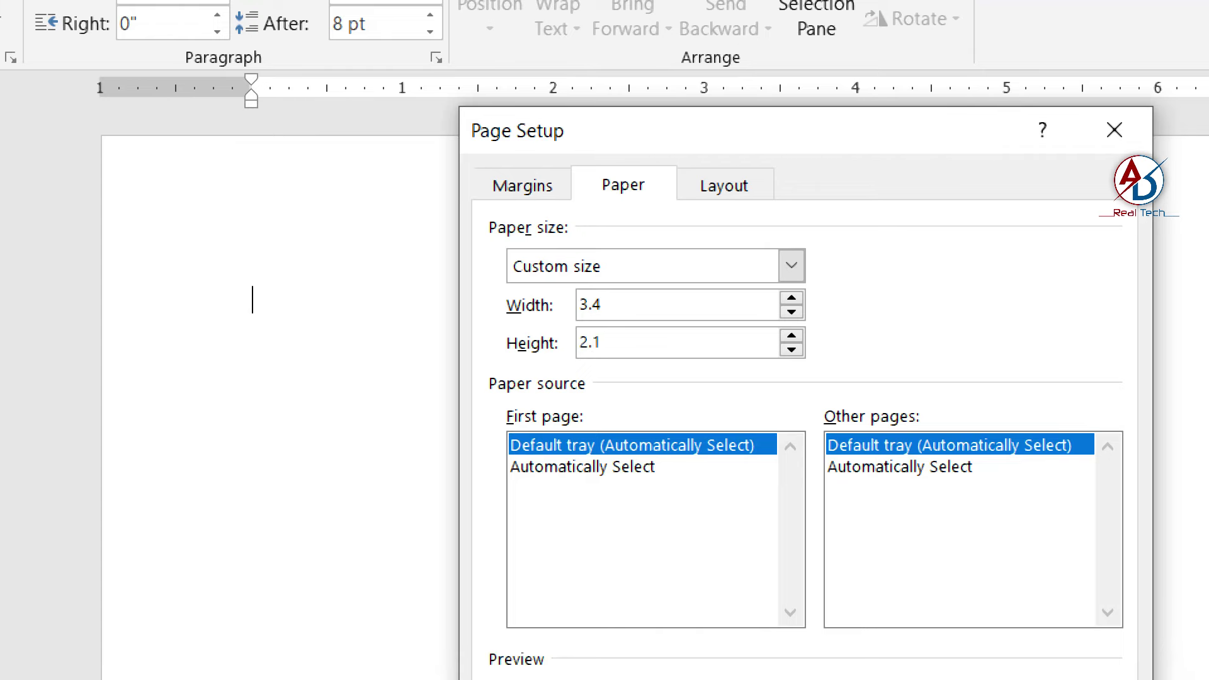
click(626, 301)
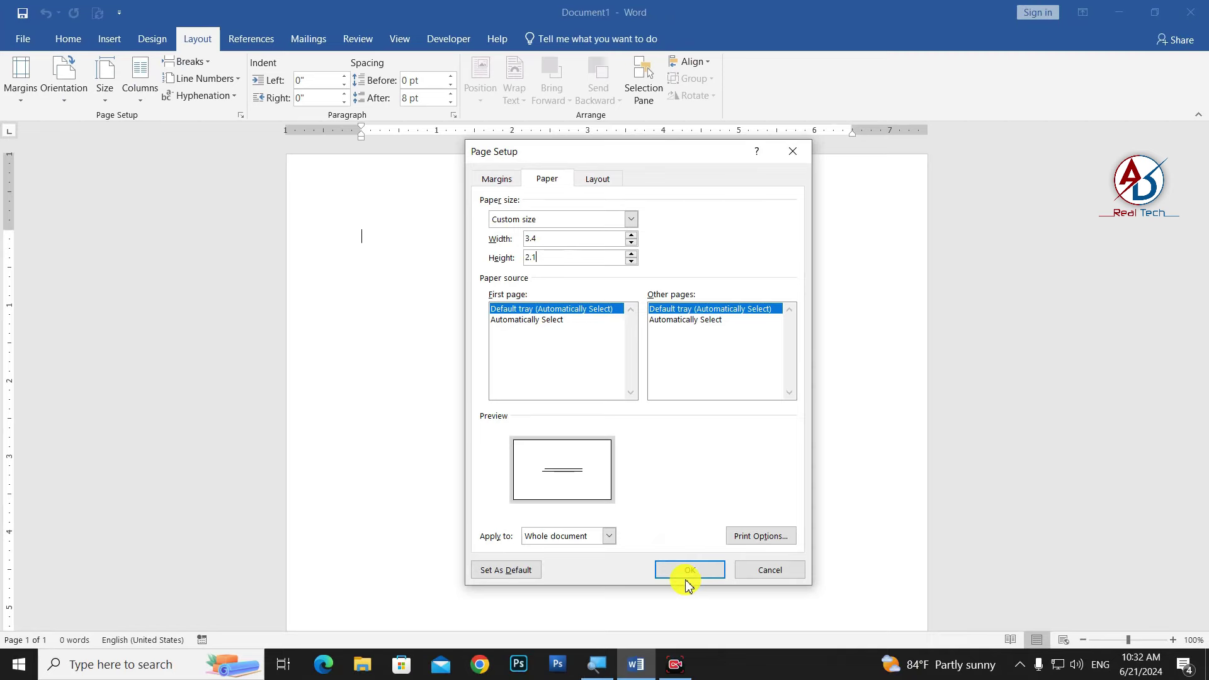
click(683, 562)
ctrl+scroll(630, 323, up, 6)
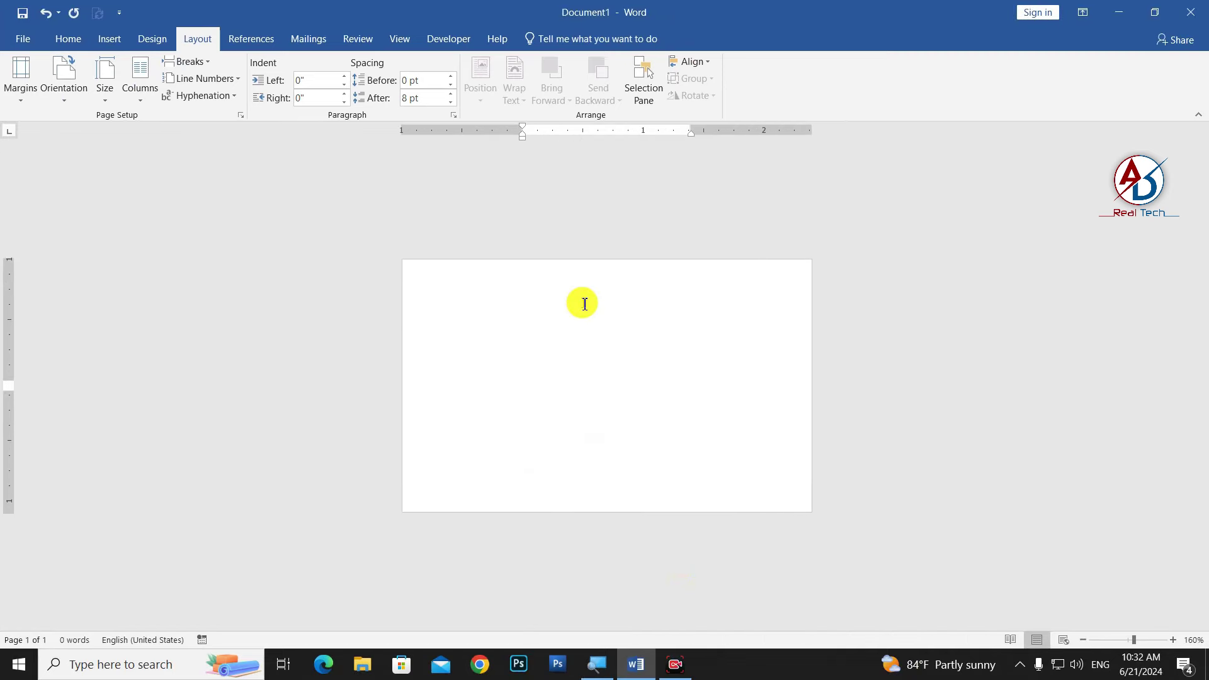
Step: Set the top, bottom, left and right custom margins all to 0.2 inches
click(29, 104)
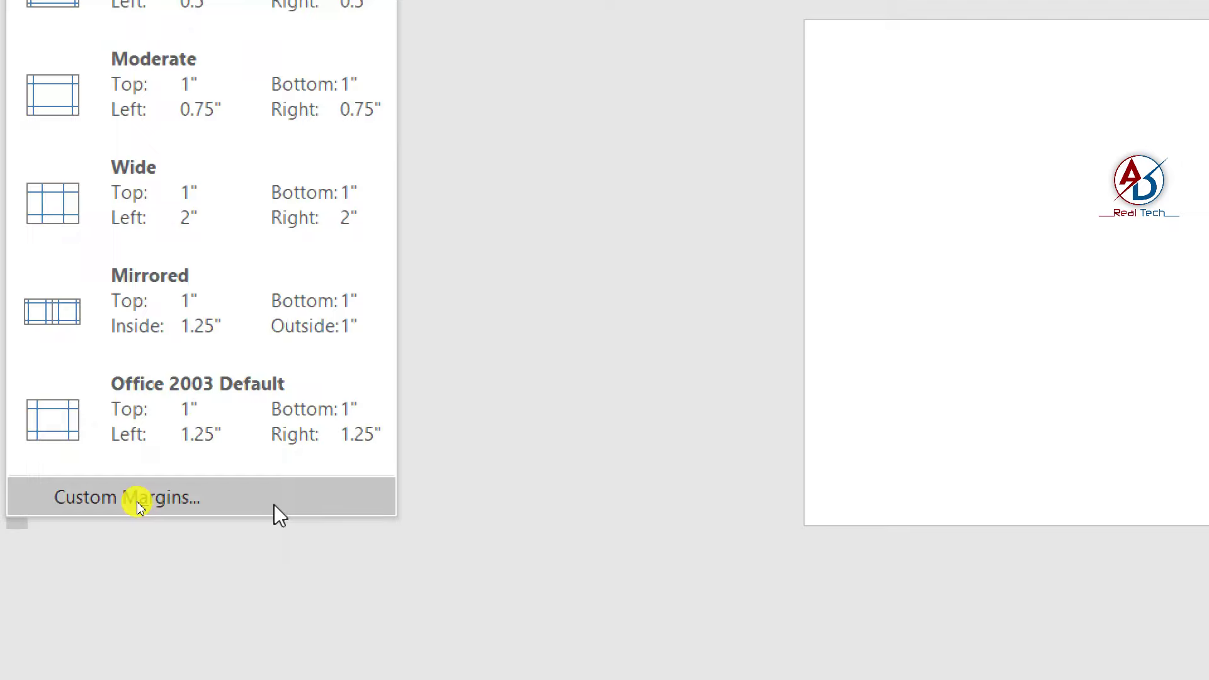
click(137, 503)
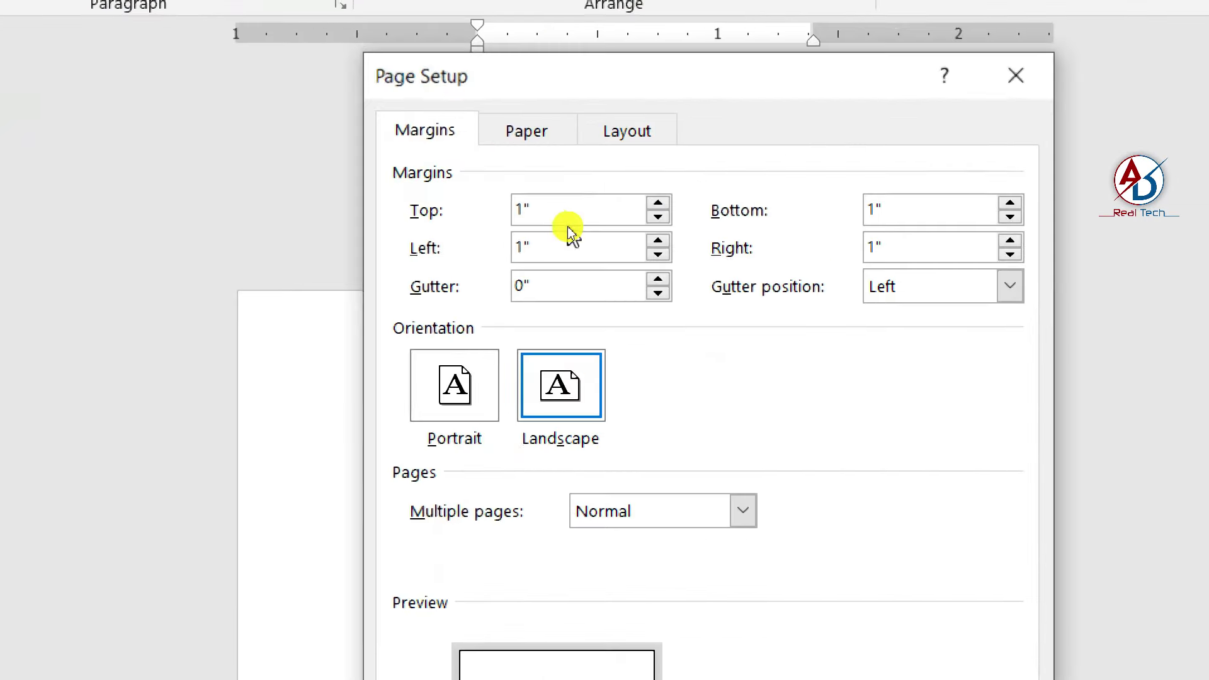
drag(570, 218, 510, 219)
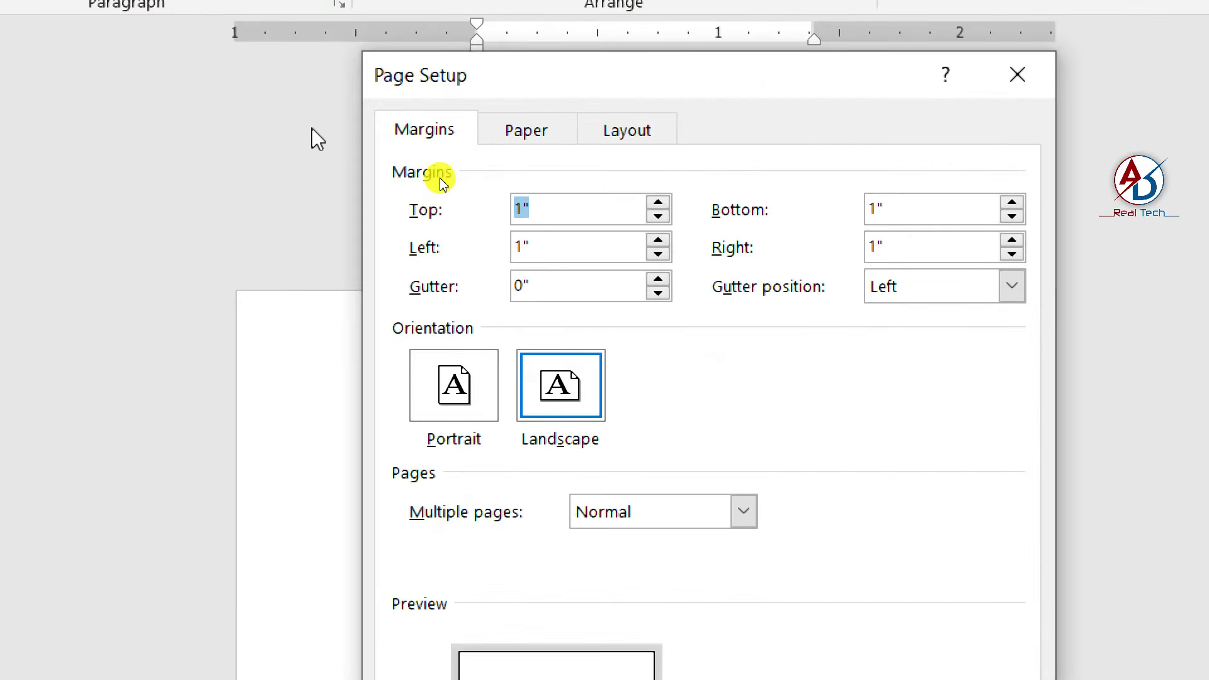
text(0.2)
key(Tab)
text(0.2)
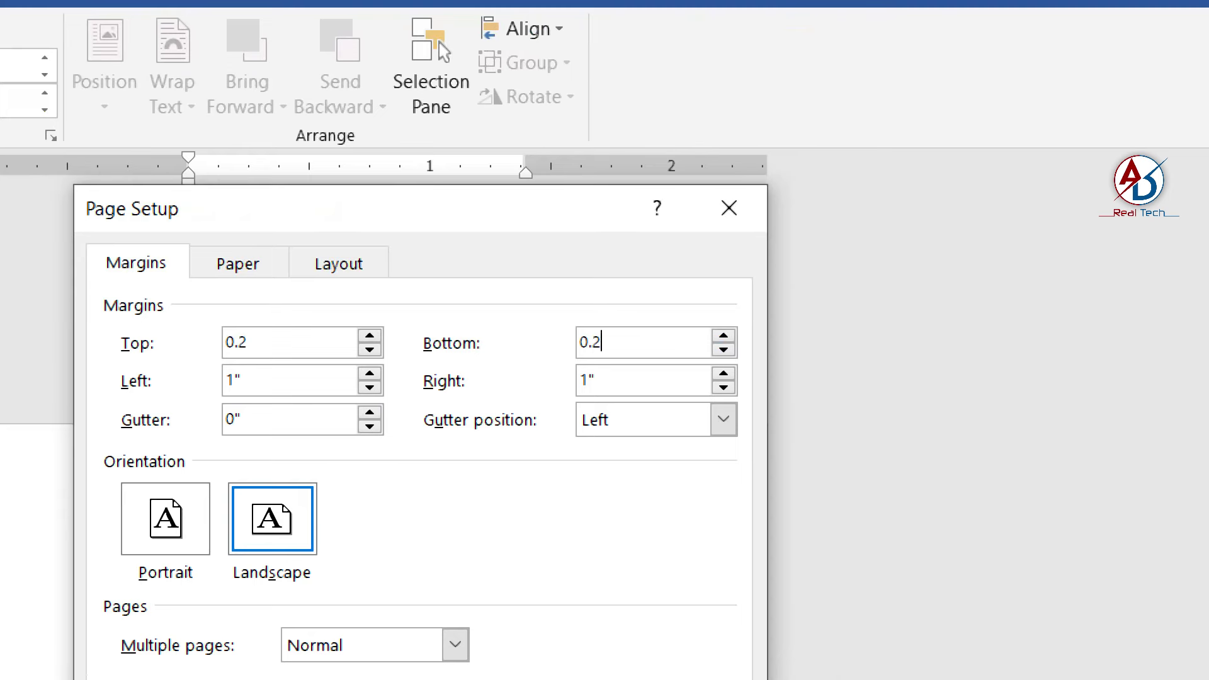
key(Tab)
text(0.2)
key(Tab)
text(0.)
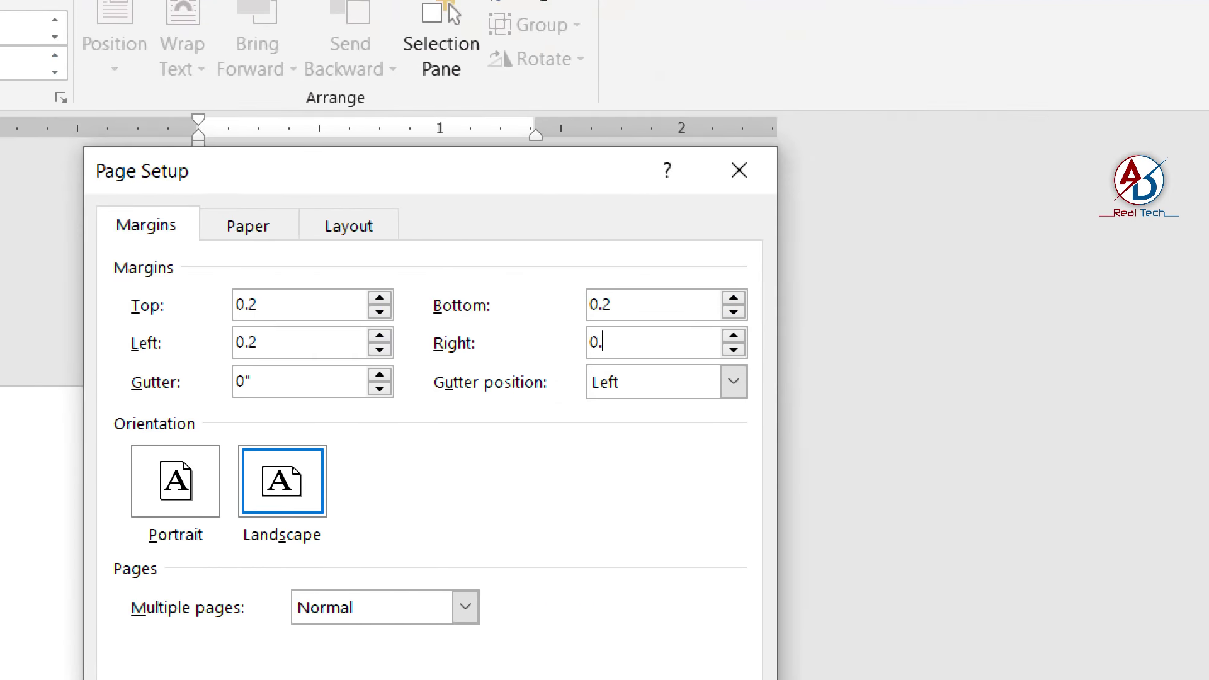
text(2)
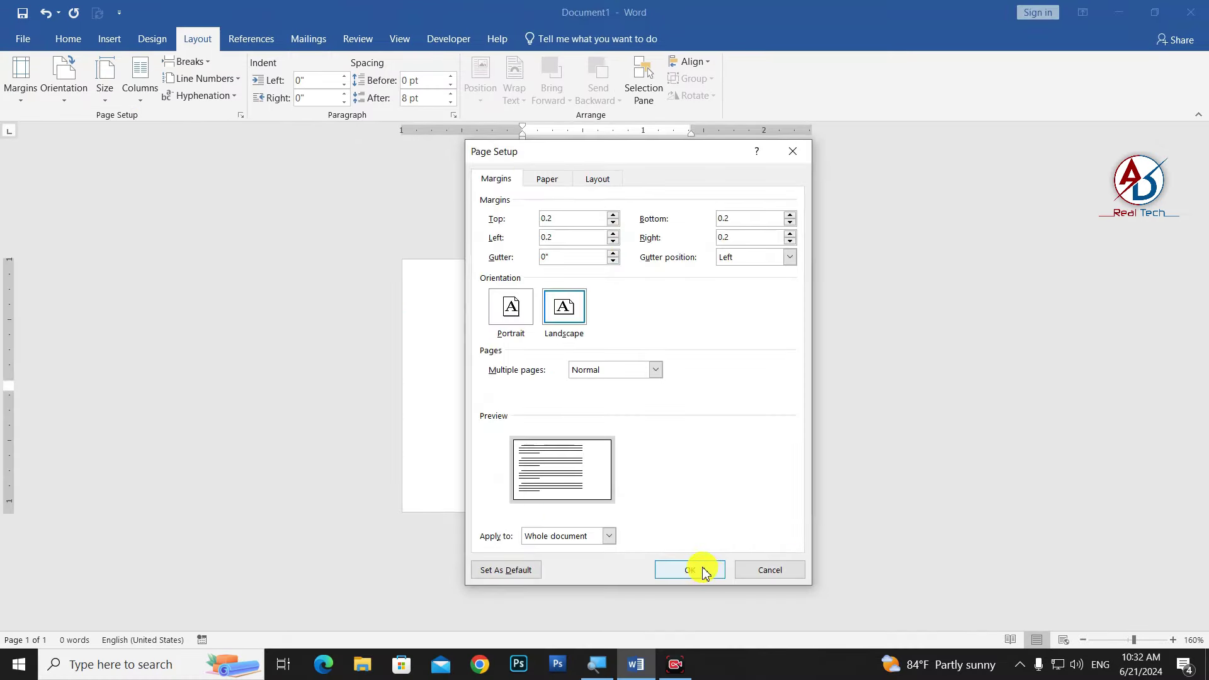
click(698, 569)
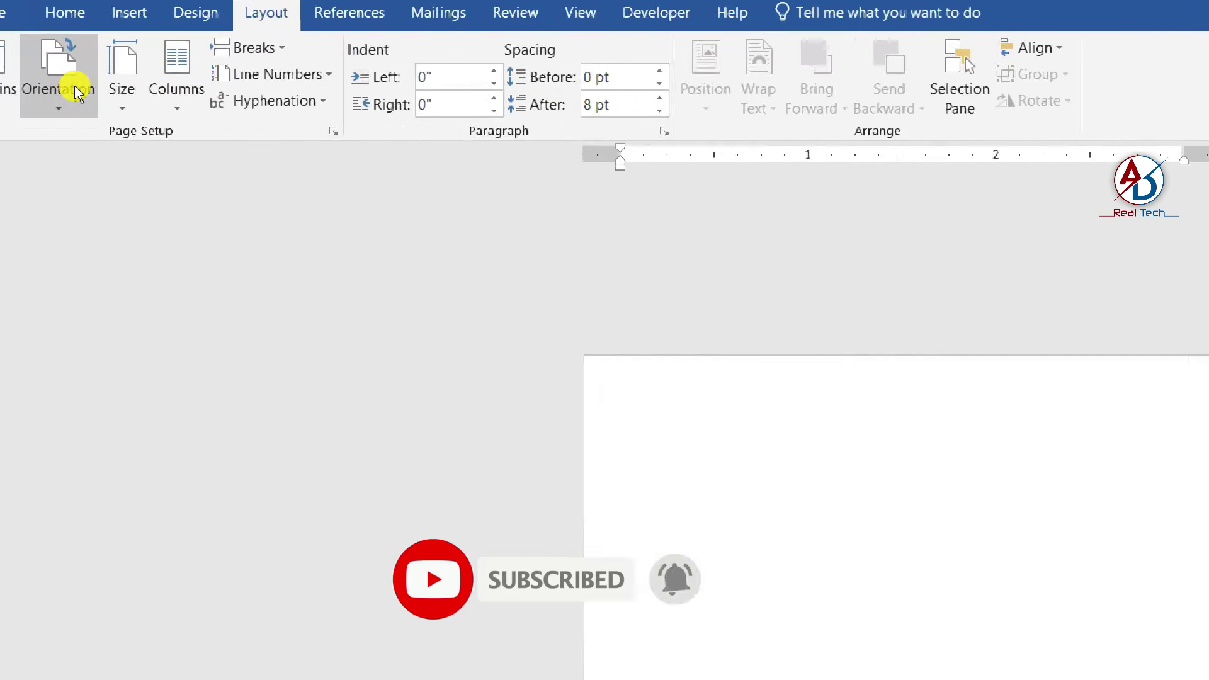
Step: Switch the card to portrait and confirm the paper size reads 2.1 × 3.4 inches
click(76, 91)
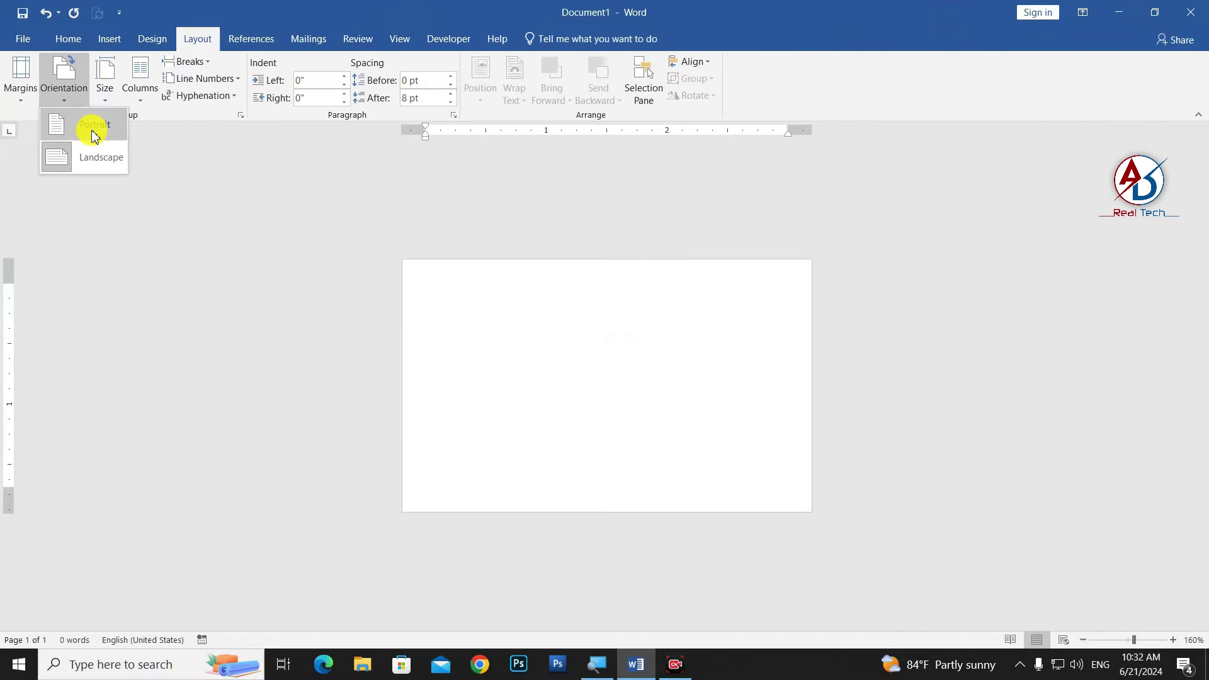
click(94, 129)
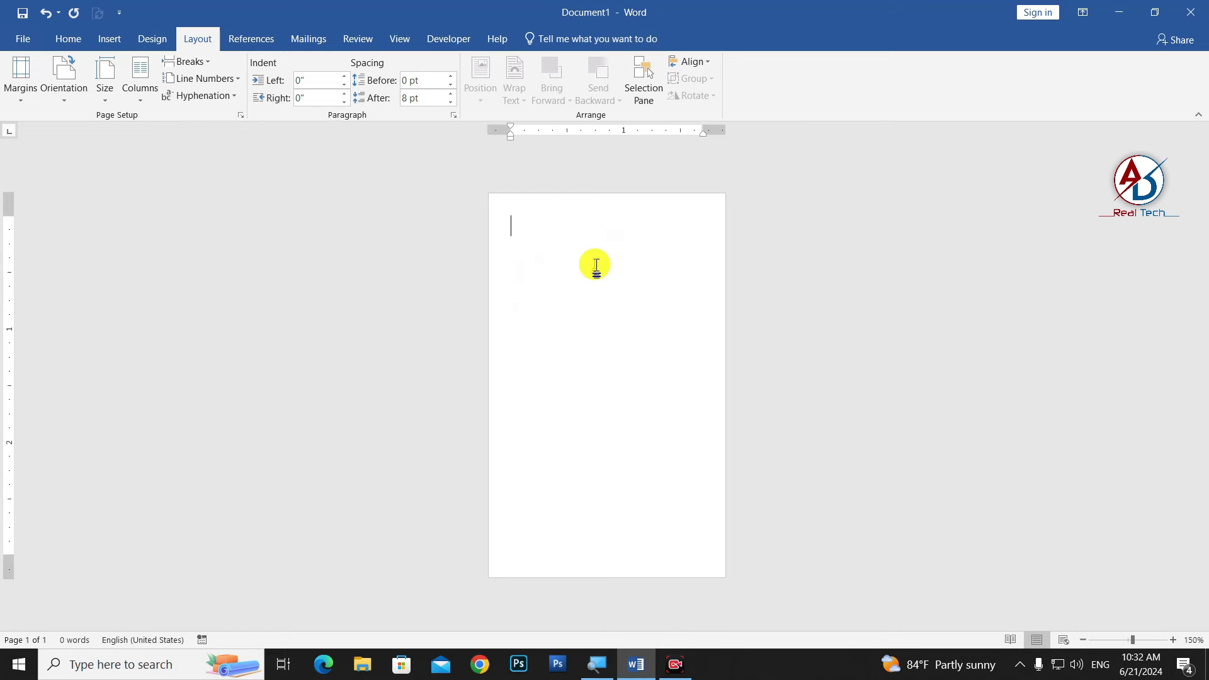
click(104, 81)
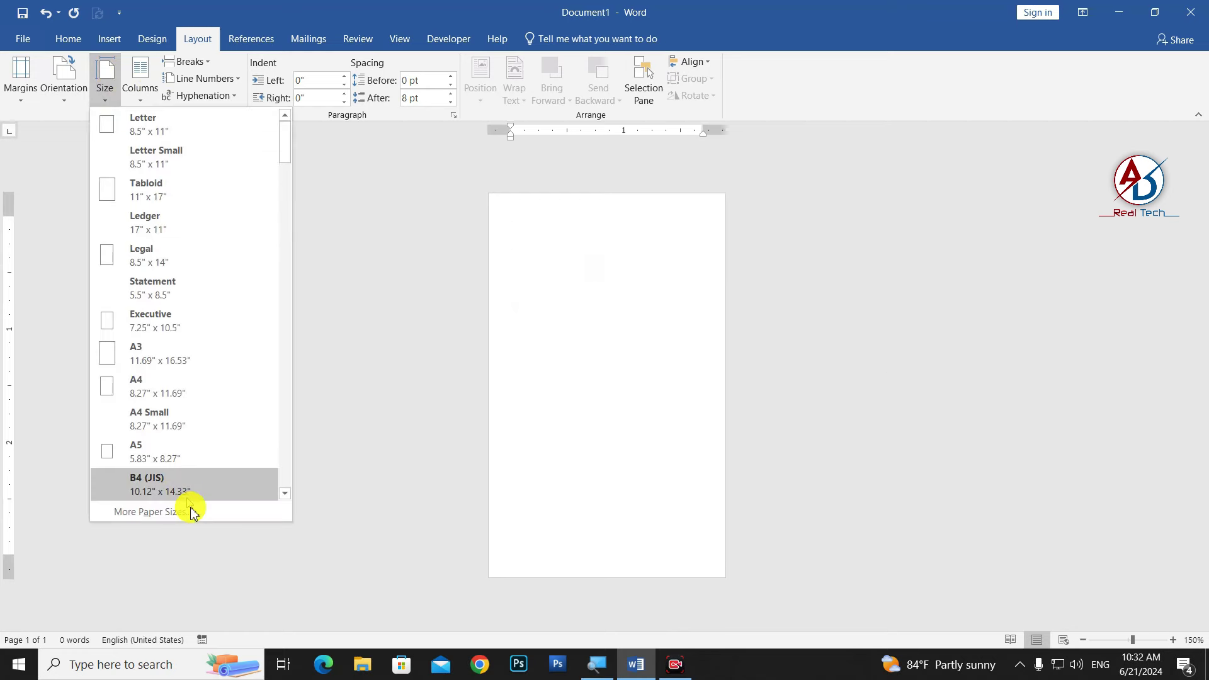
click(192, 513)
click(555, 242)
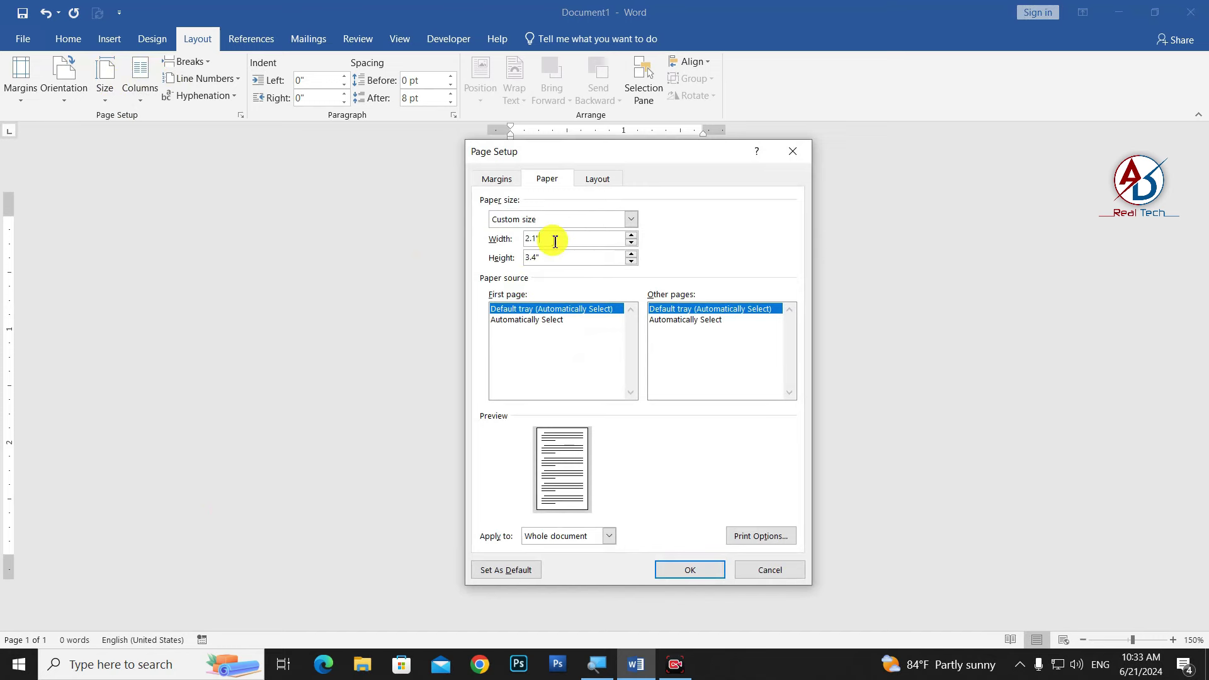
key(Return)
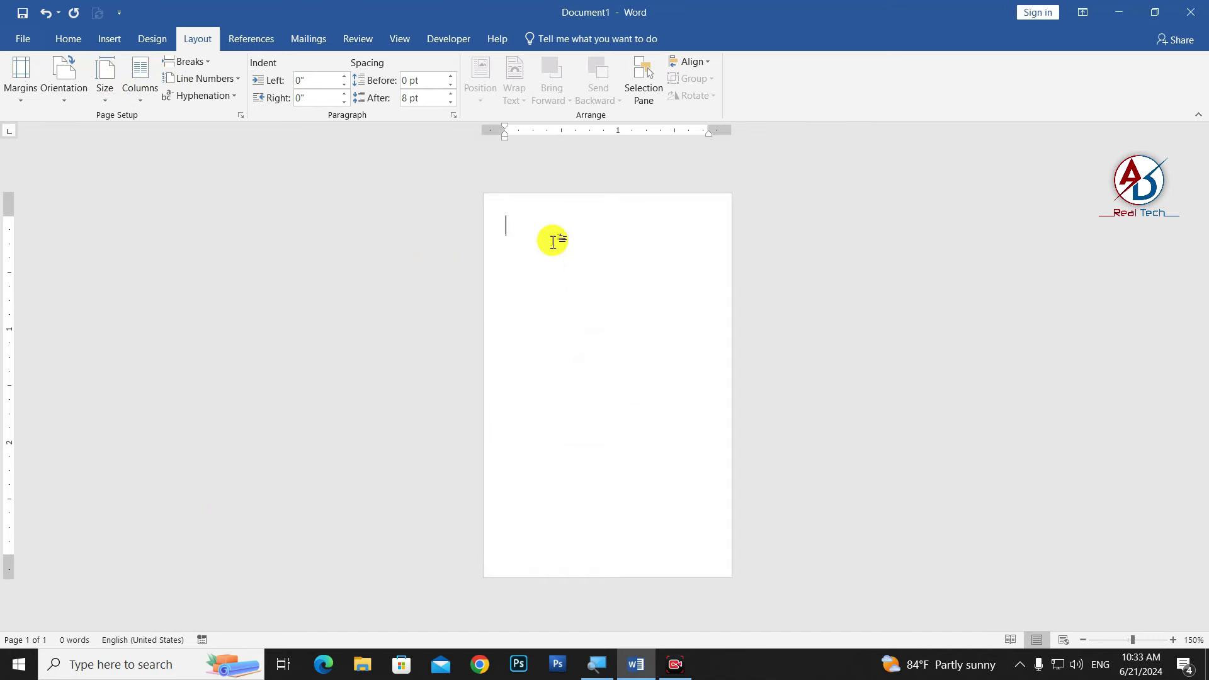
ctrl+scroll(733, 211, up, 2)
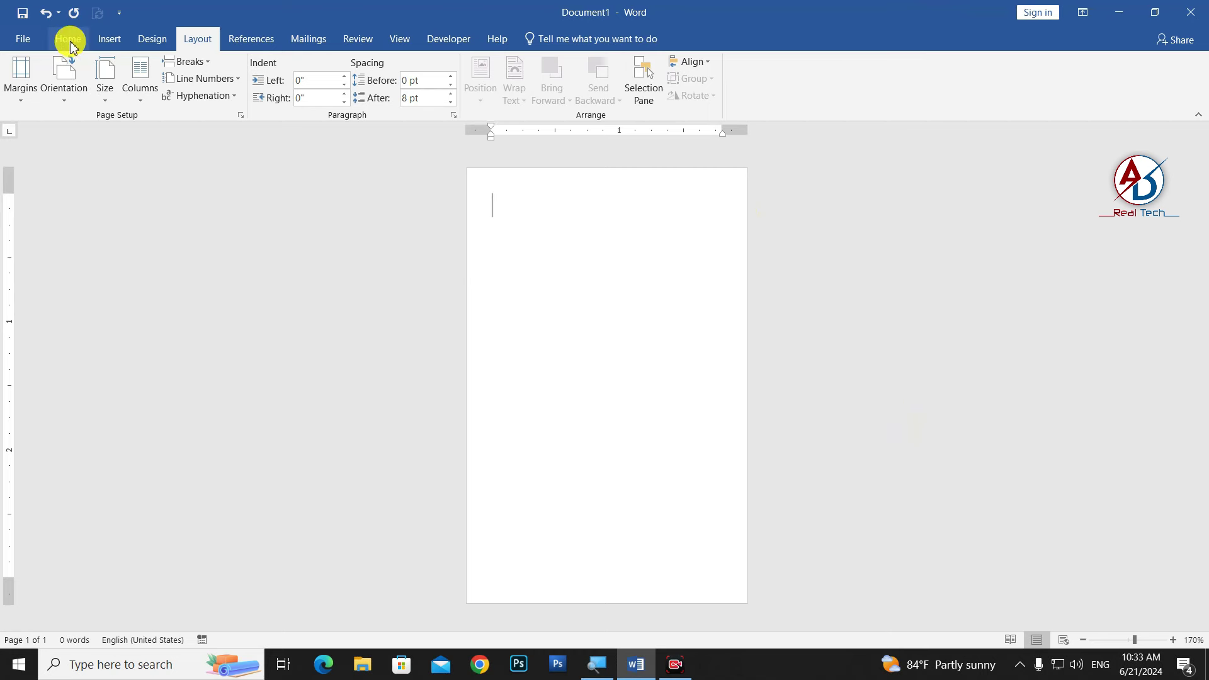
Step: Draw a rectangle across the top half of the card and remove its outline
click(109, 39)
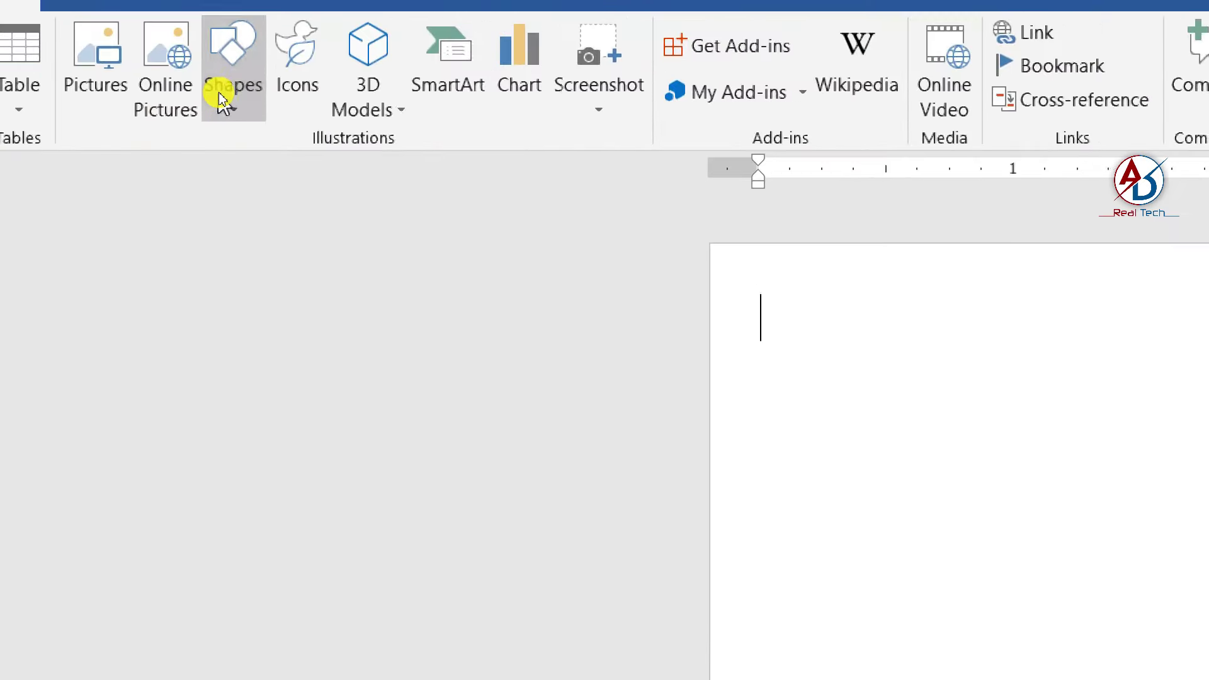
click(221, 94)
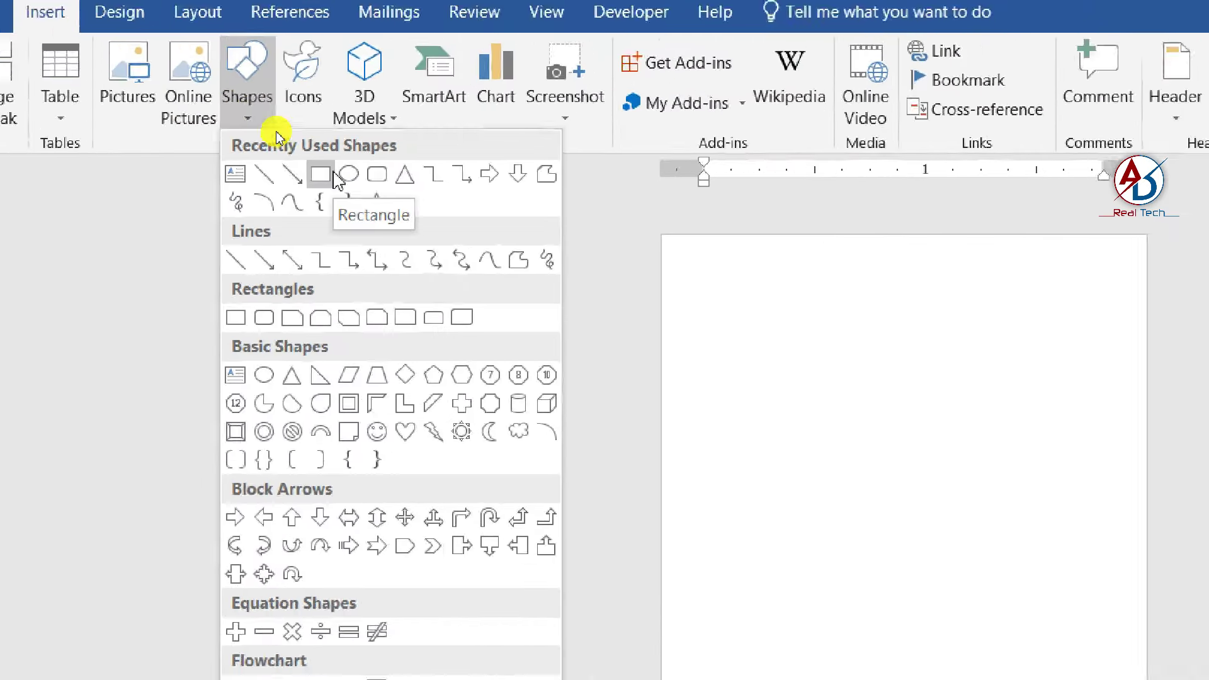
click(336, 178)
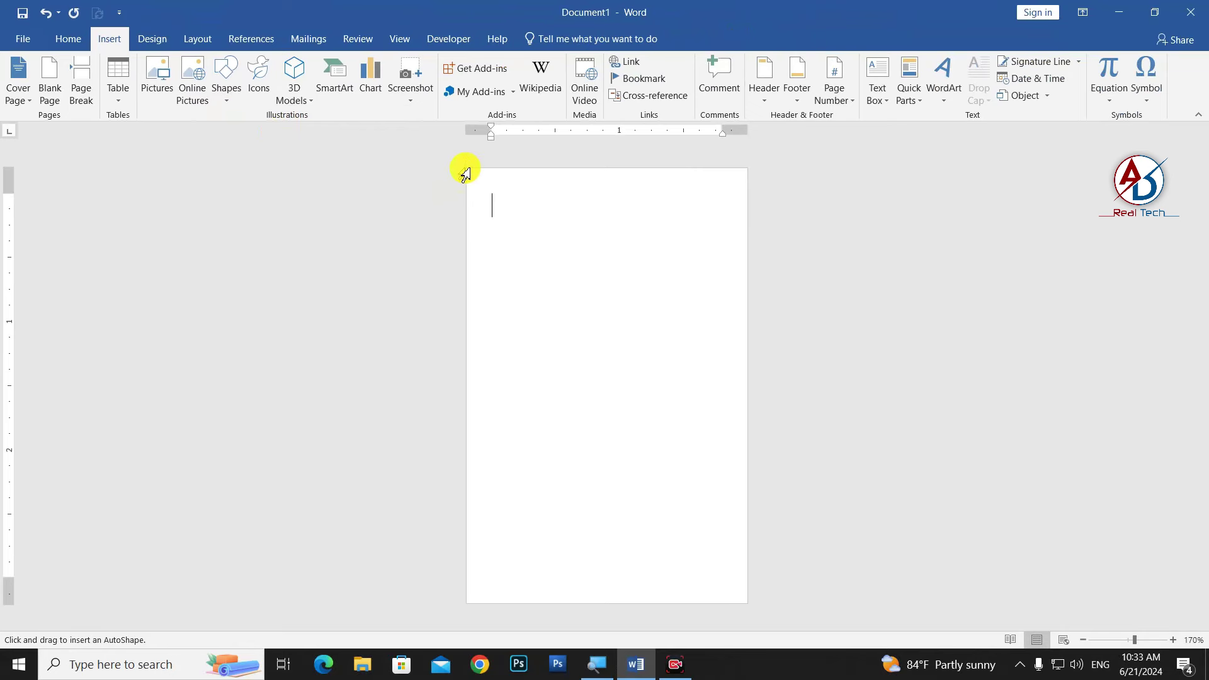
mouse_move(467, 170)
mouse_down()
mouse_move(750, 360)
mouse_move(750, 378)
mouse_up()
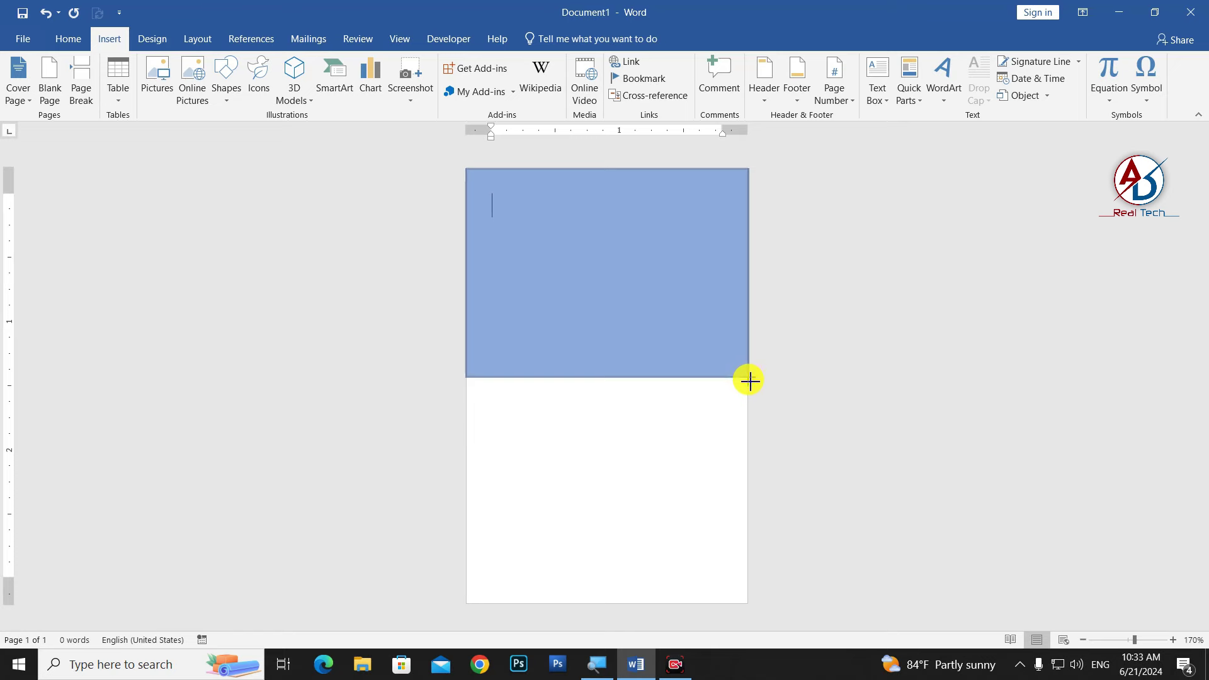
drag(750, 380, 747, 382)
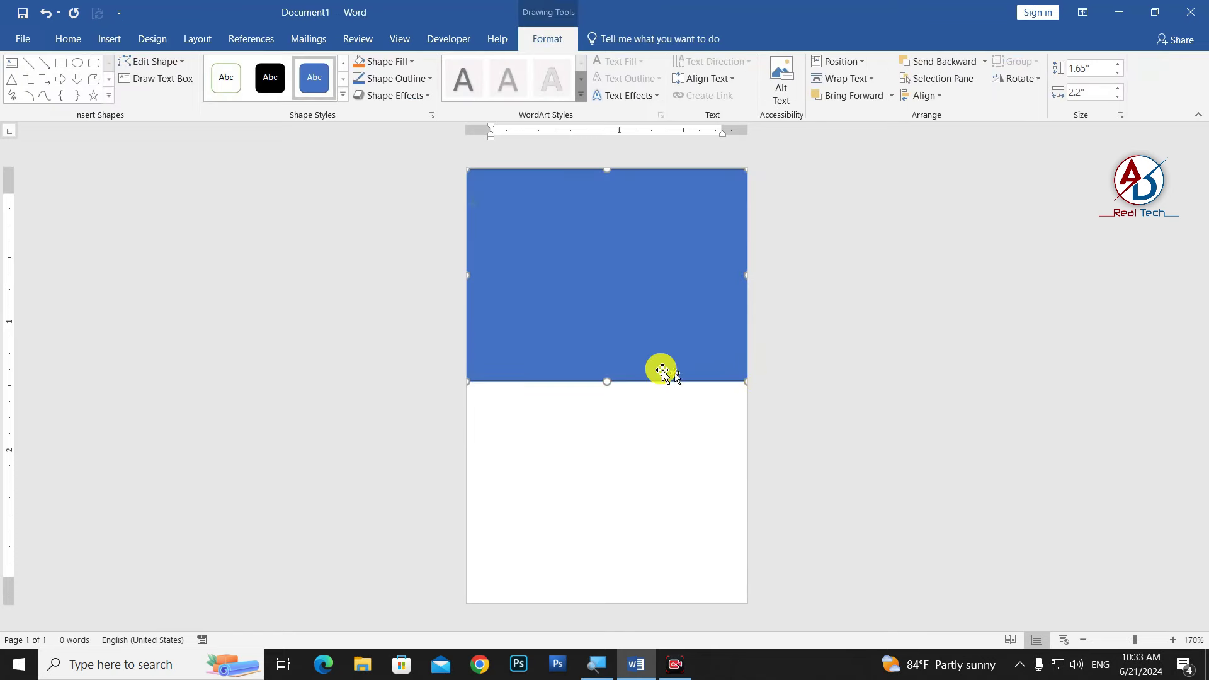
click(378, 84)
click(430, 211)
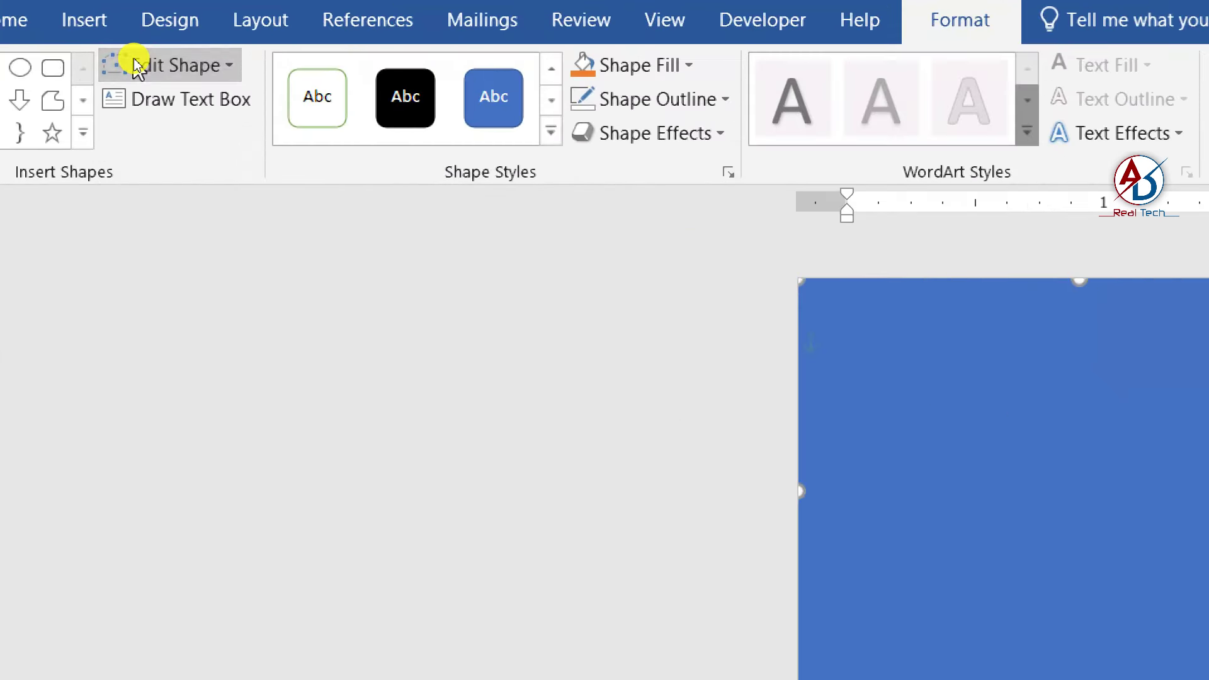
Step: Edit the rectangle's points: raise the bottom-right corner and curve the bottom edge into a wave
click(136, 61)
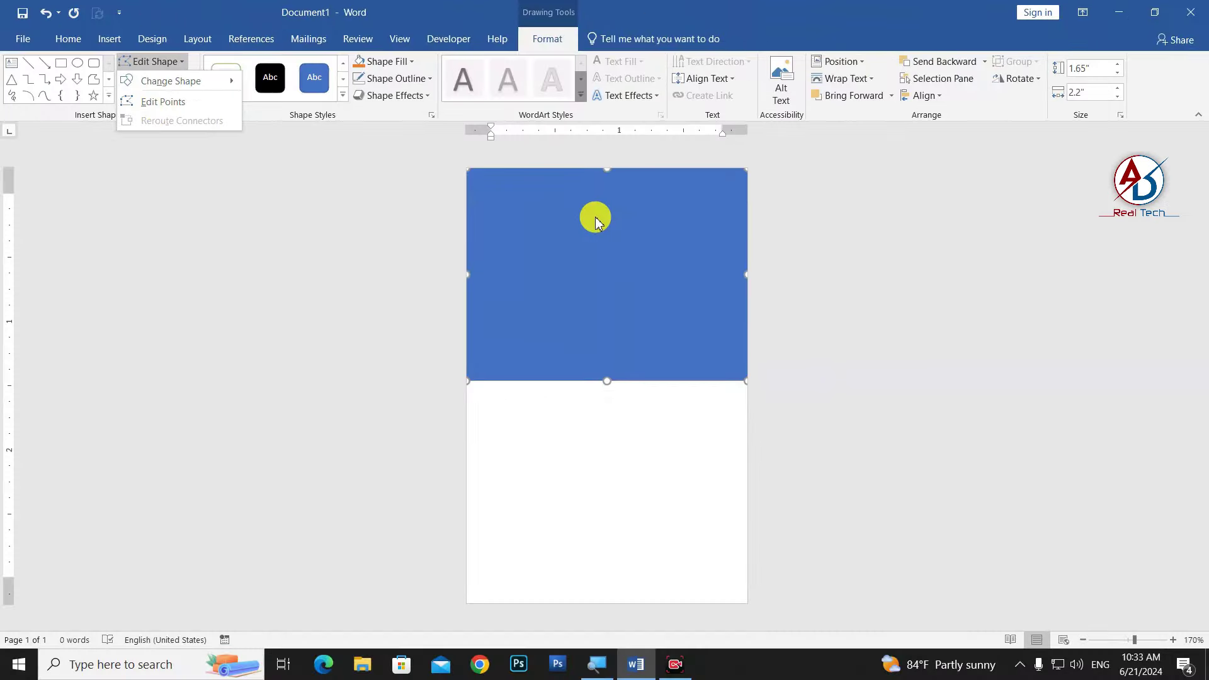
right_click(596, 218)
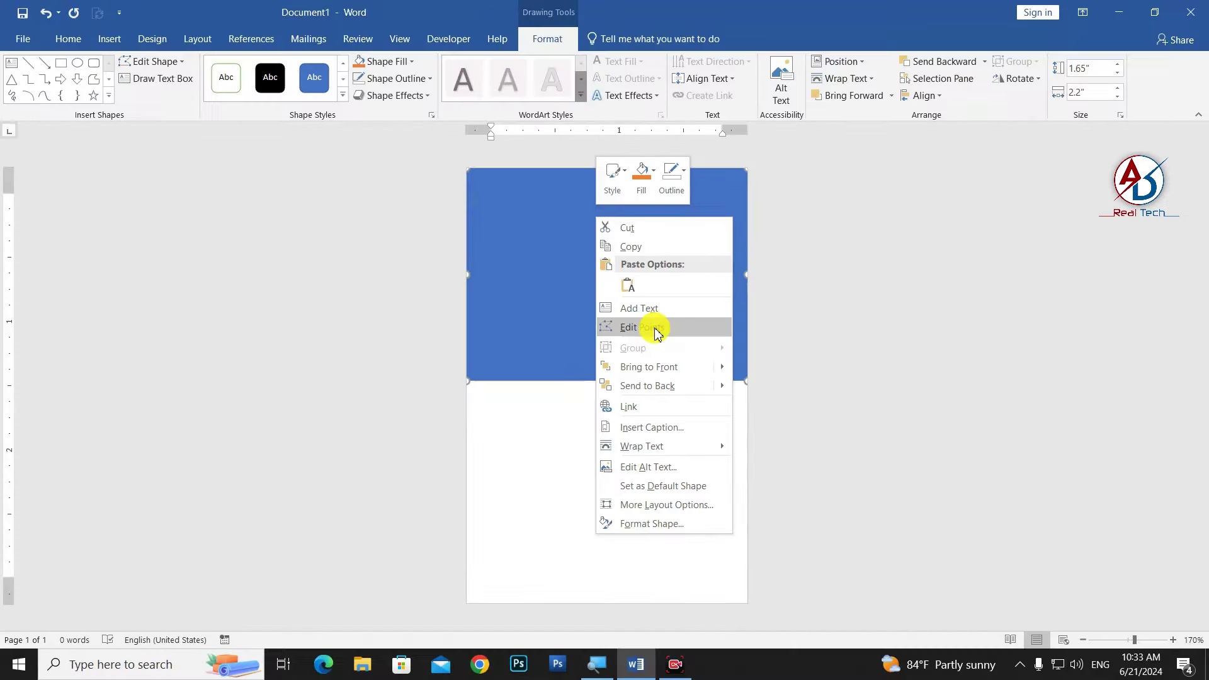
click(655, 330)
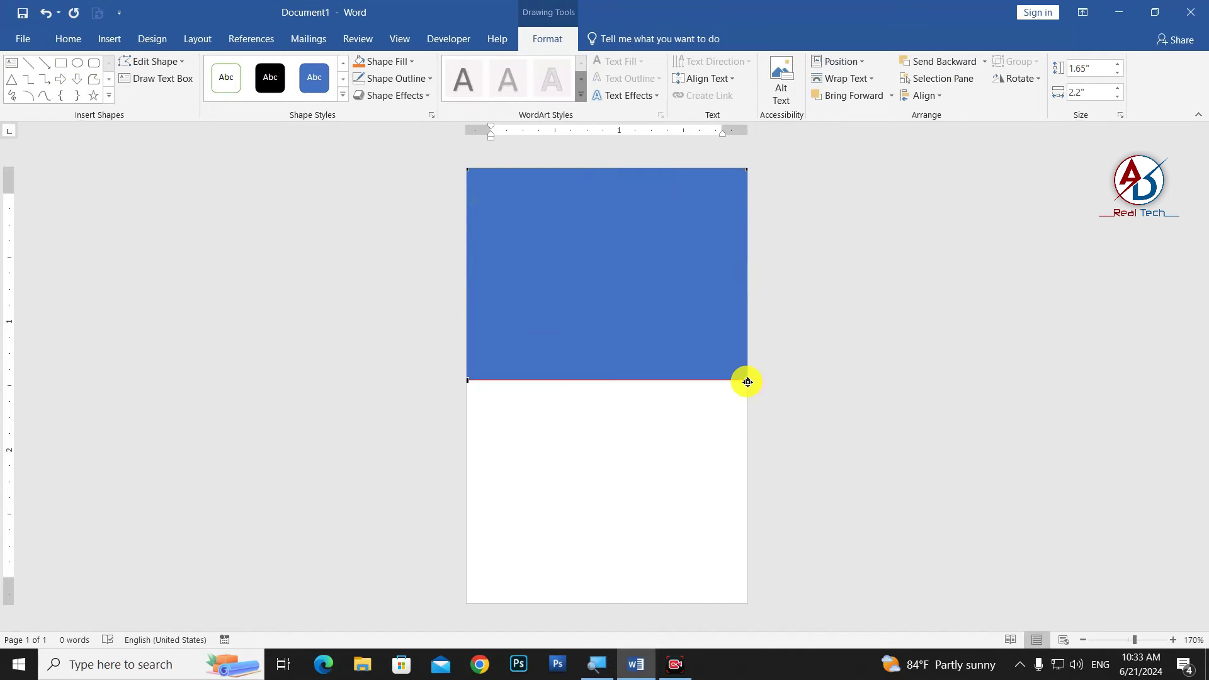
drag(748, 382, 747, 283)
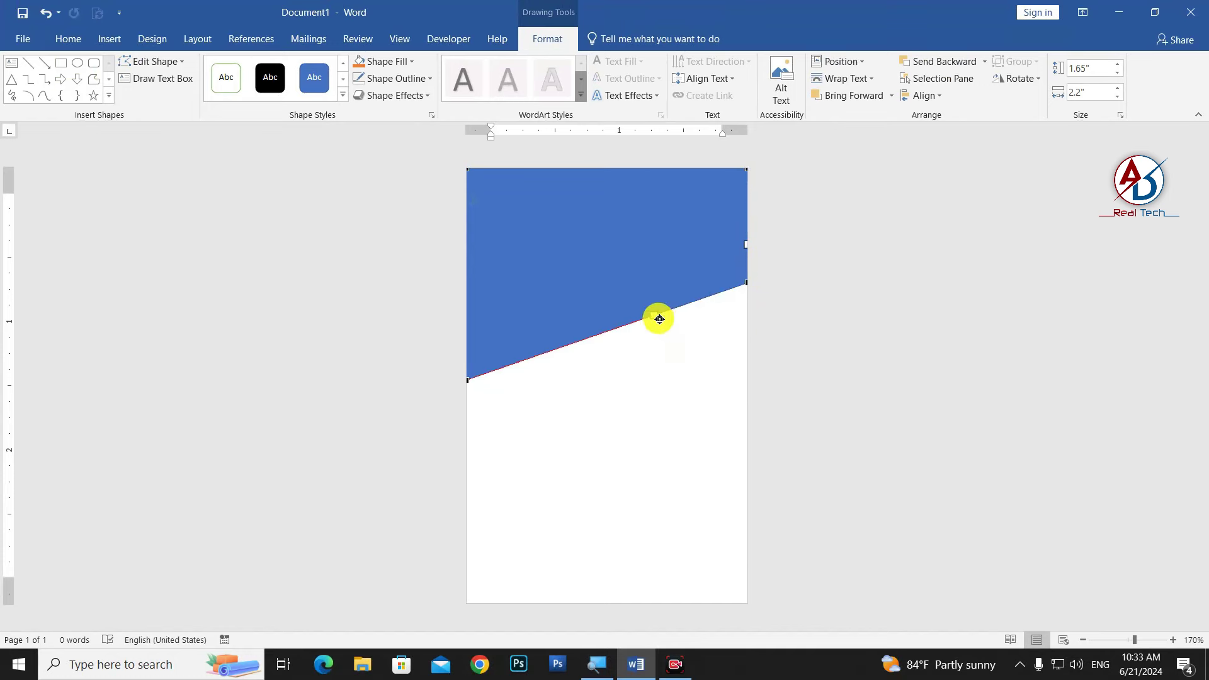
drag(655, 326, 663, 377)
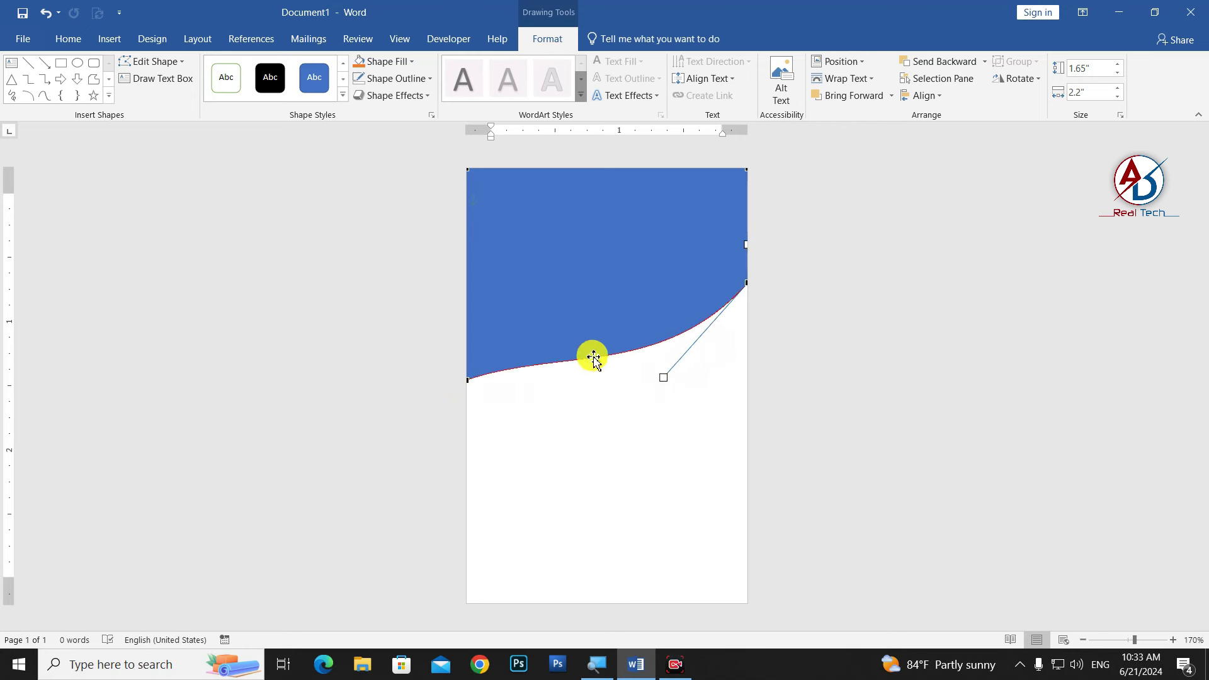
Step: Fill the wave shape with a custom teal (RGB 0, 149, 146)
click(394, 63)
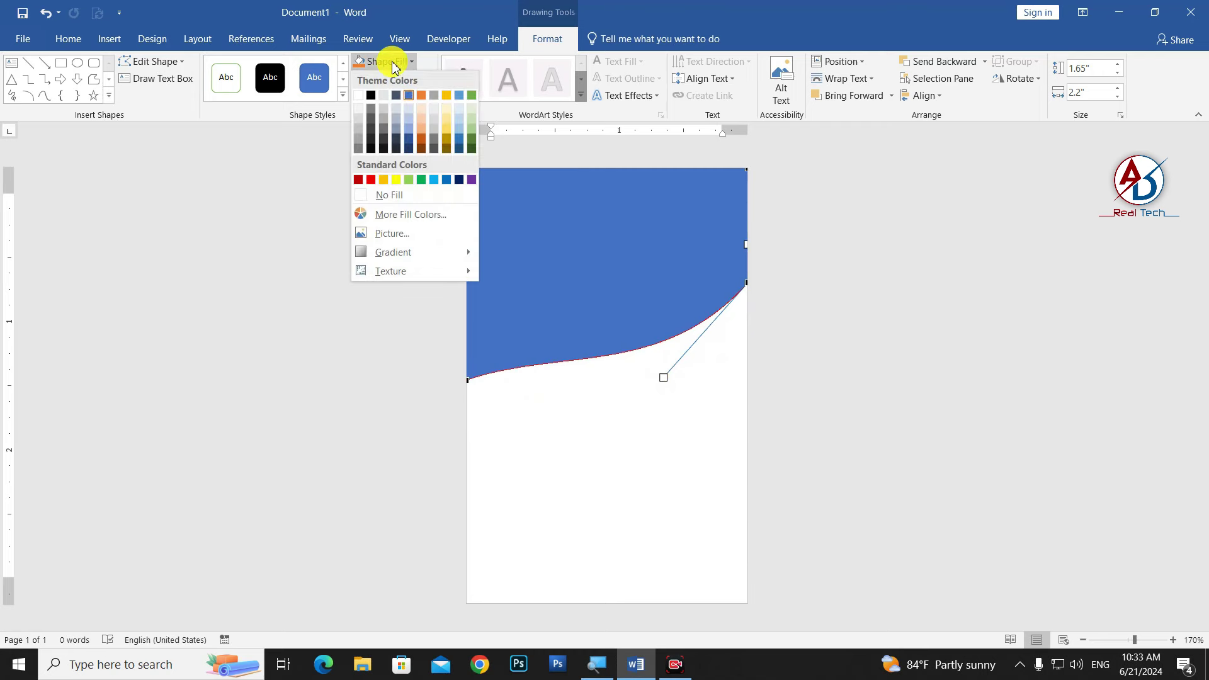
click(418, 214)
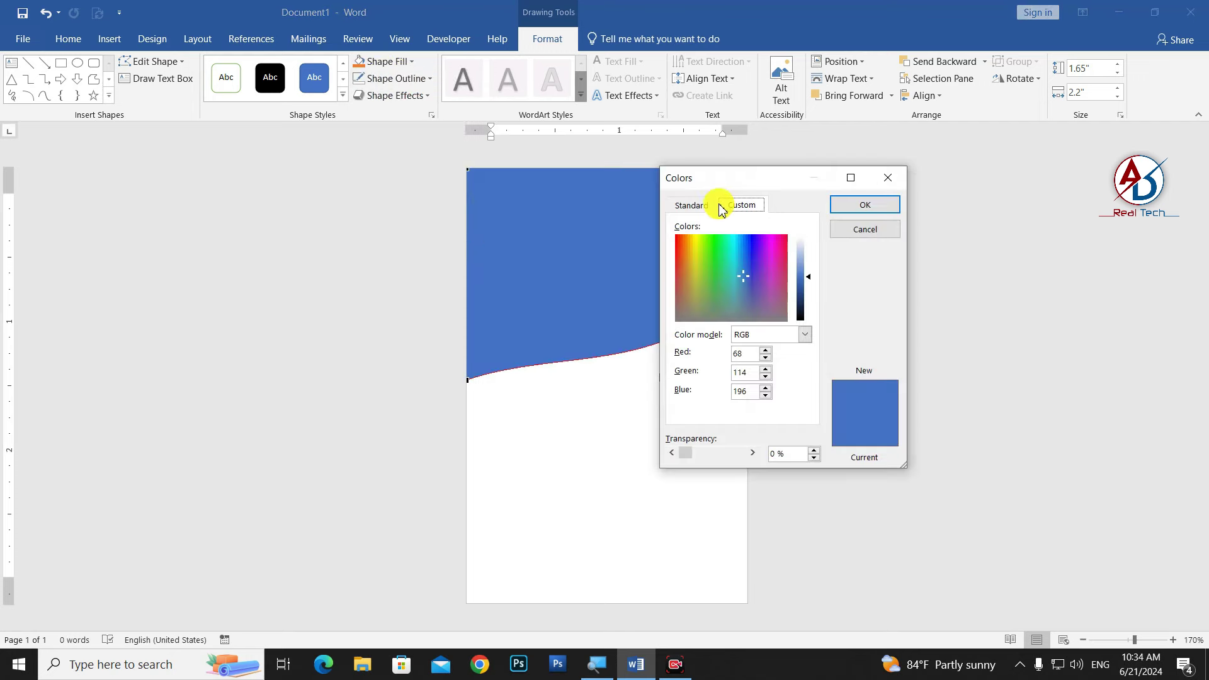
click(692, 205)
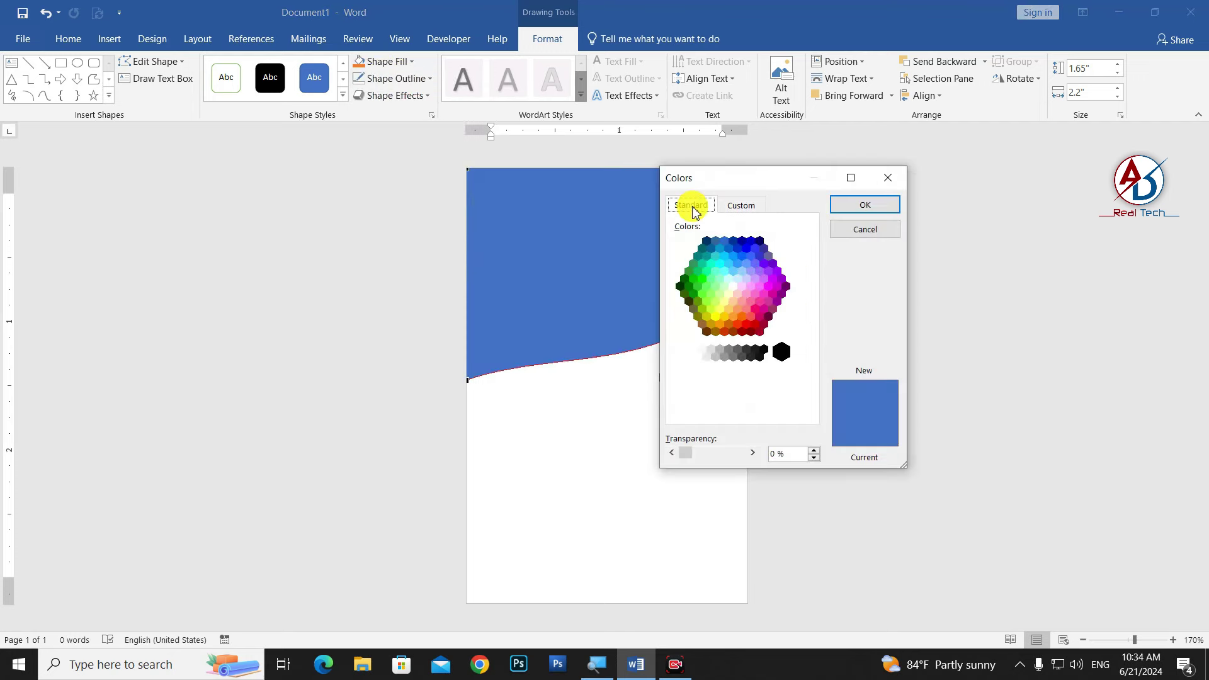
click(698, 272)
click(695, 260)
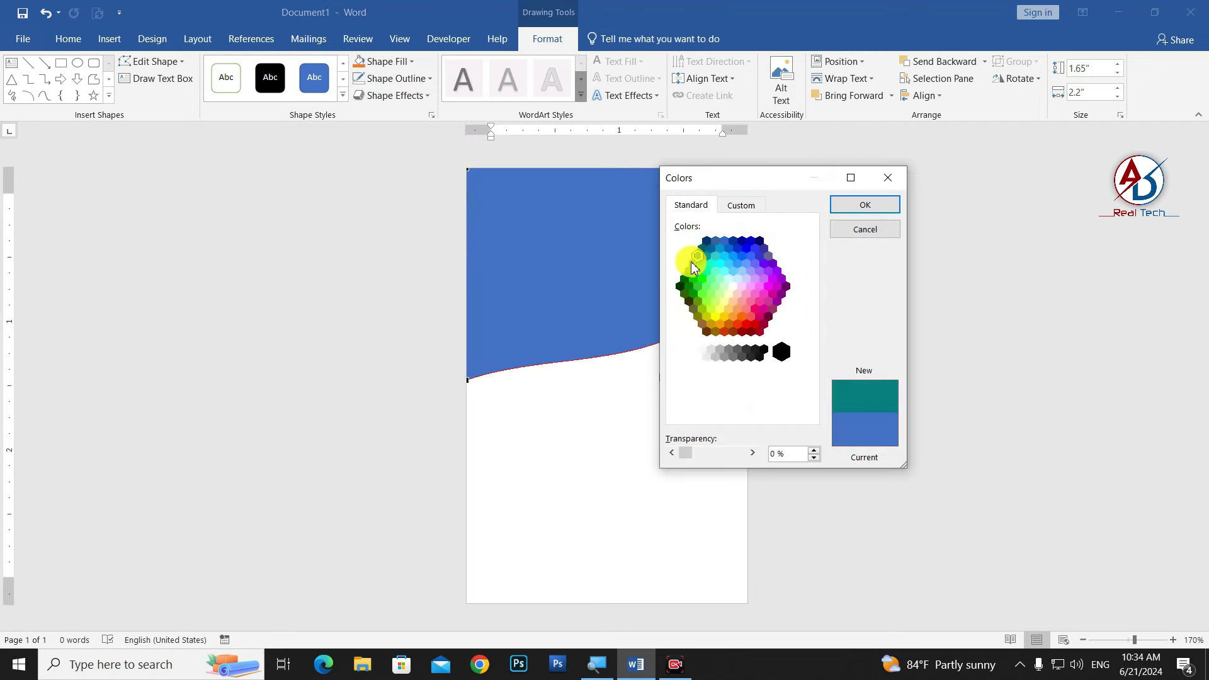
click(694, 265)
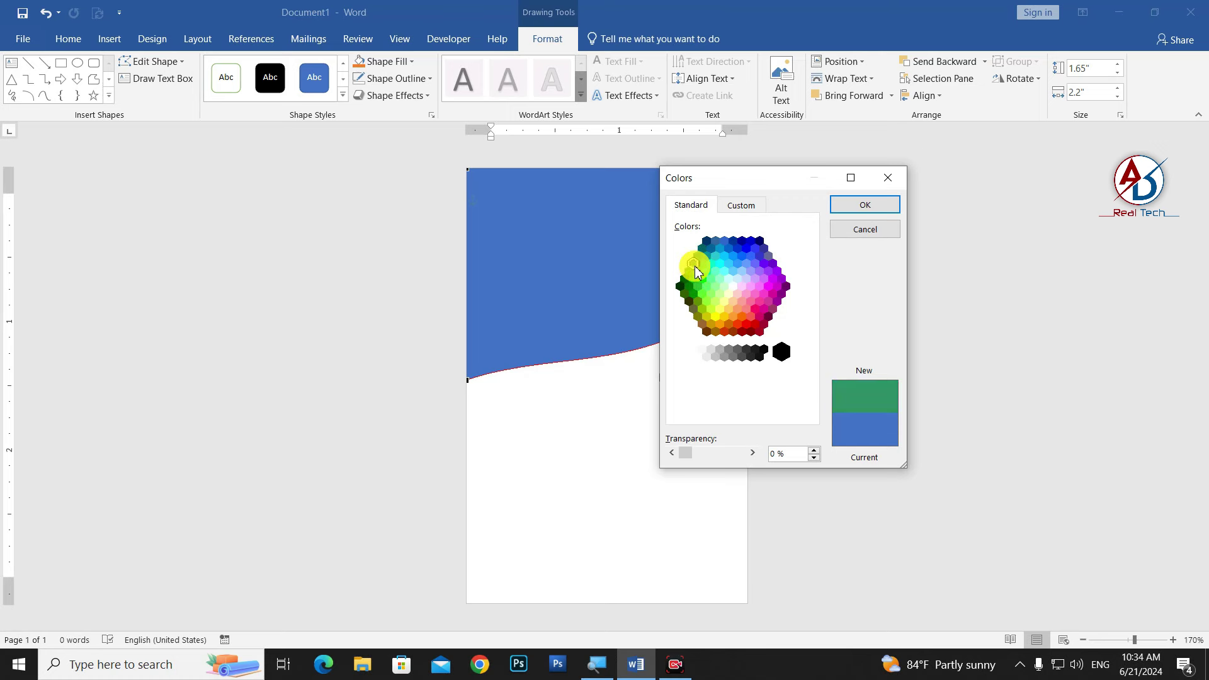
click(697, 256)
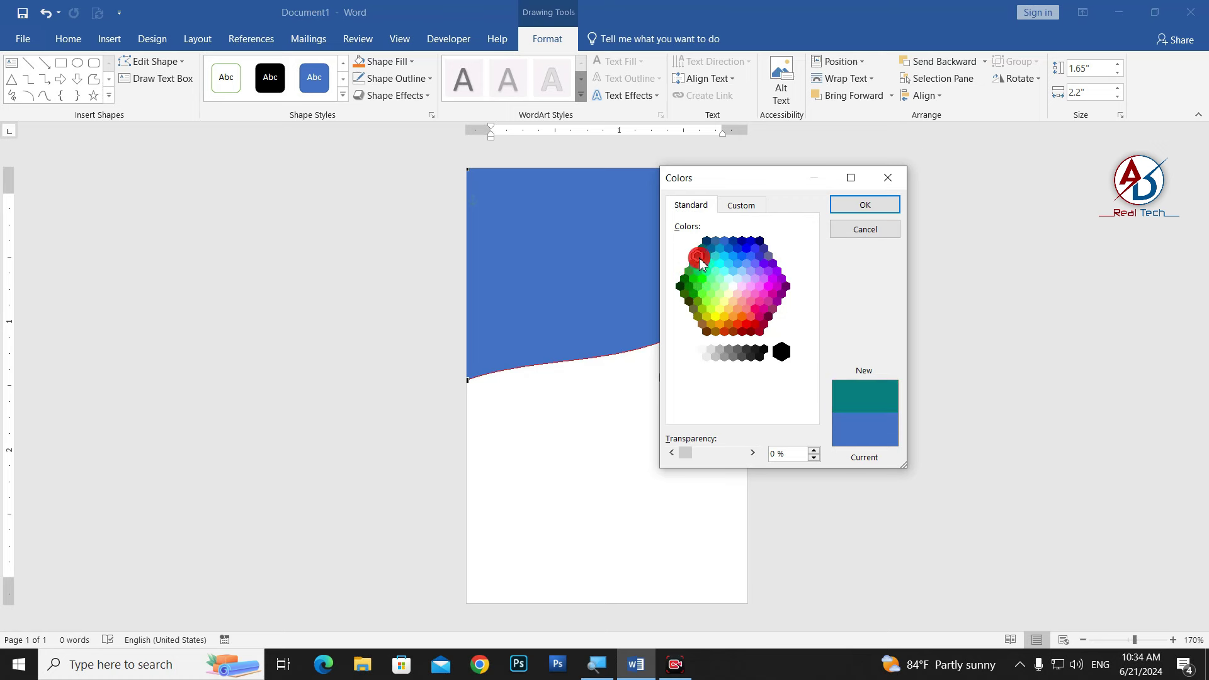
click(734, 211)
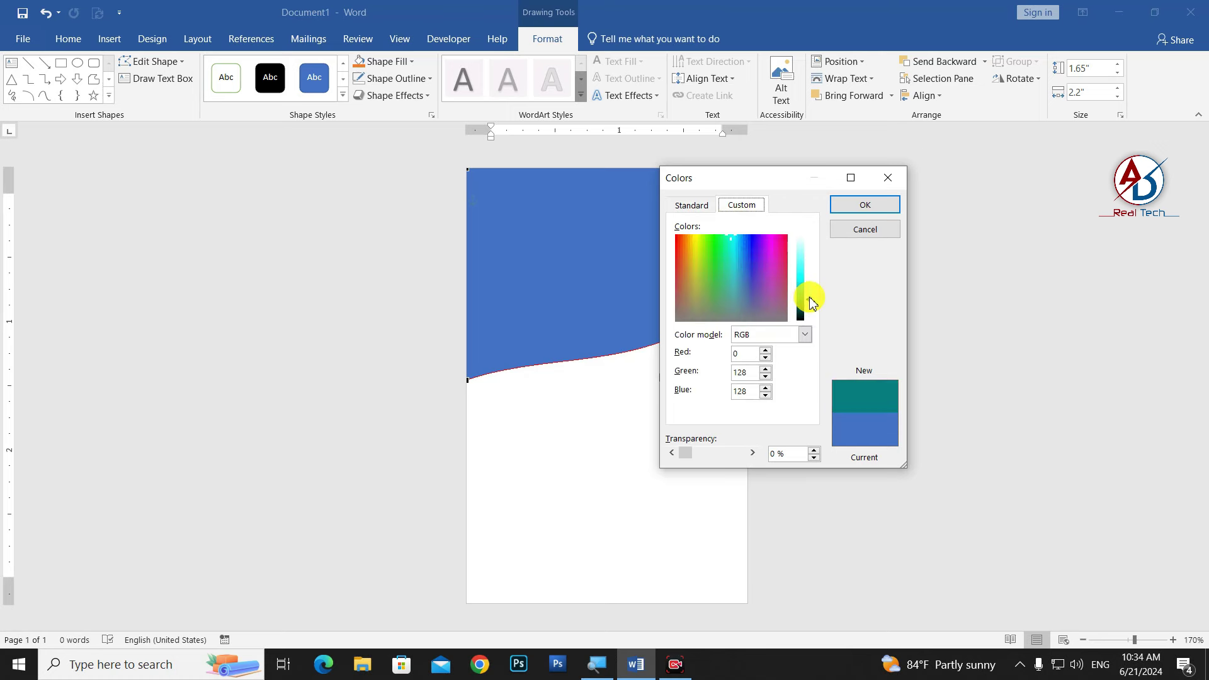
drag(811, 303, 810, 303)
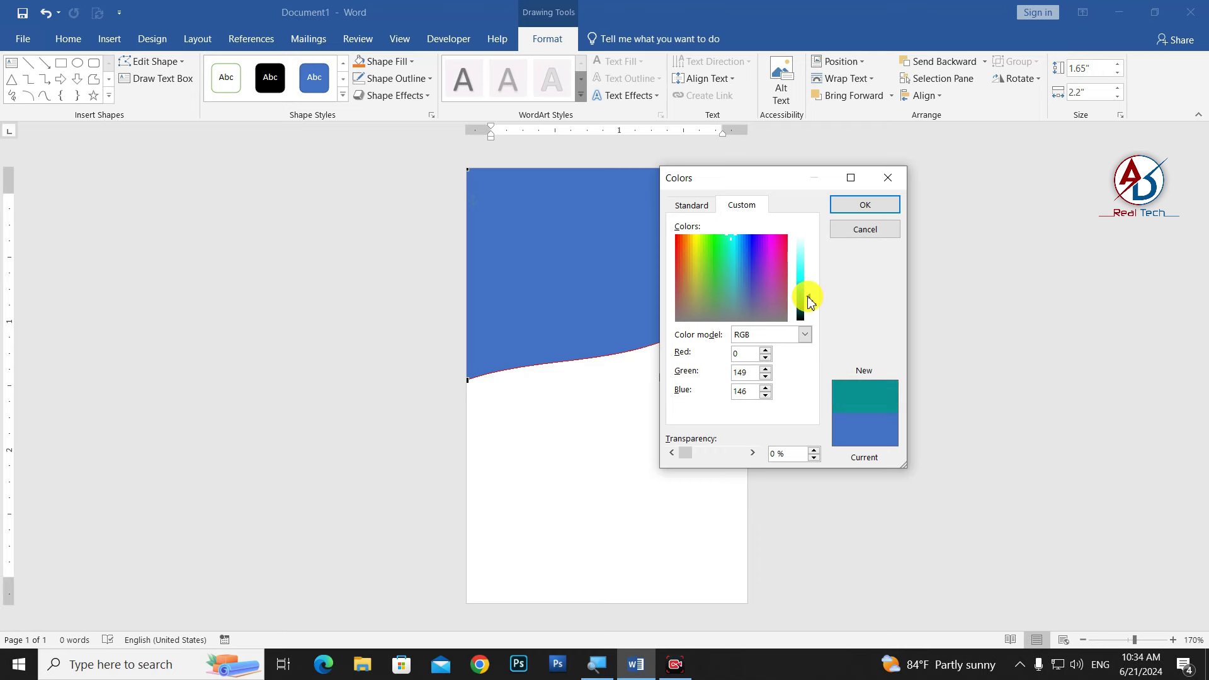
click(865, 204)
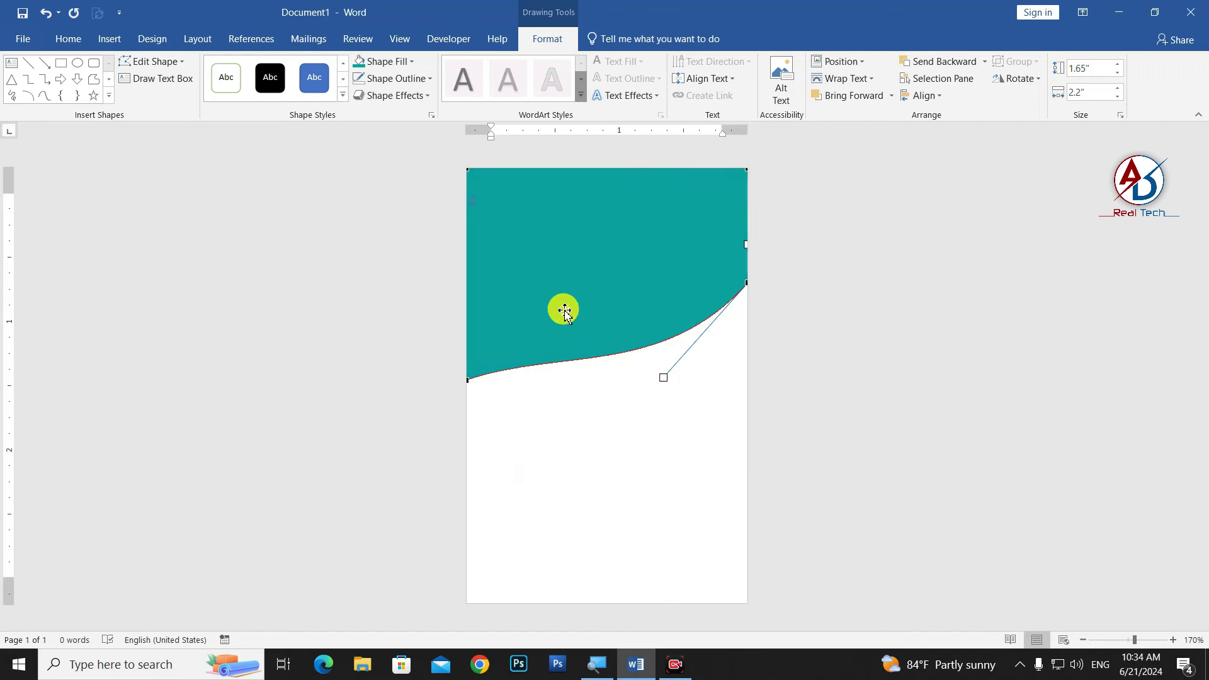
Step: Duplicate the teal wave and place the copy slightly lower
click(687, 427)
click(658, 284)
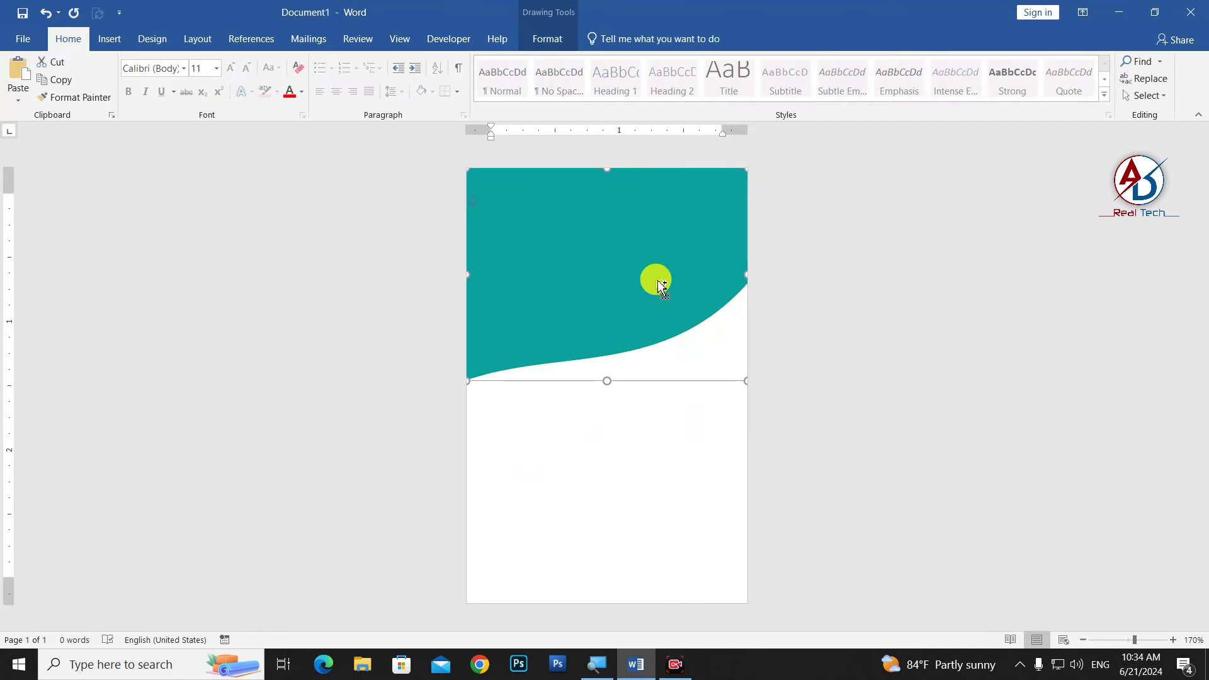
drag(658, 281, 658, 300)
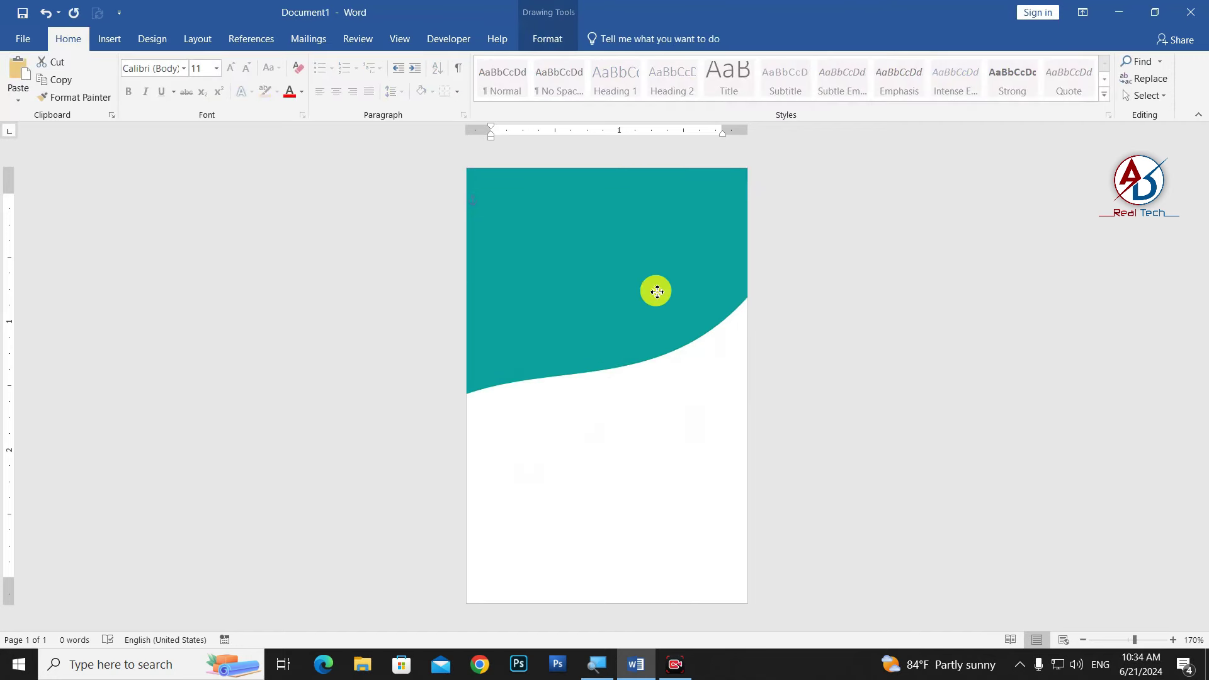
click(554, 40)
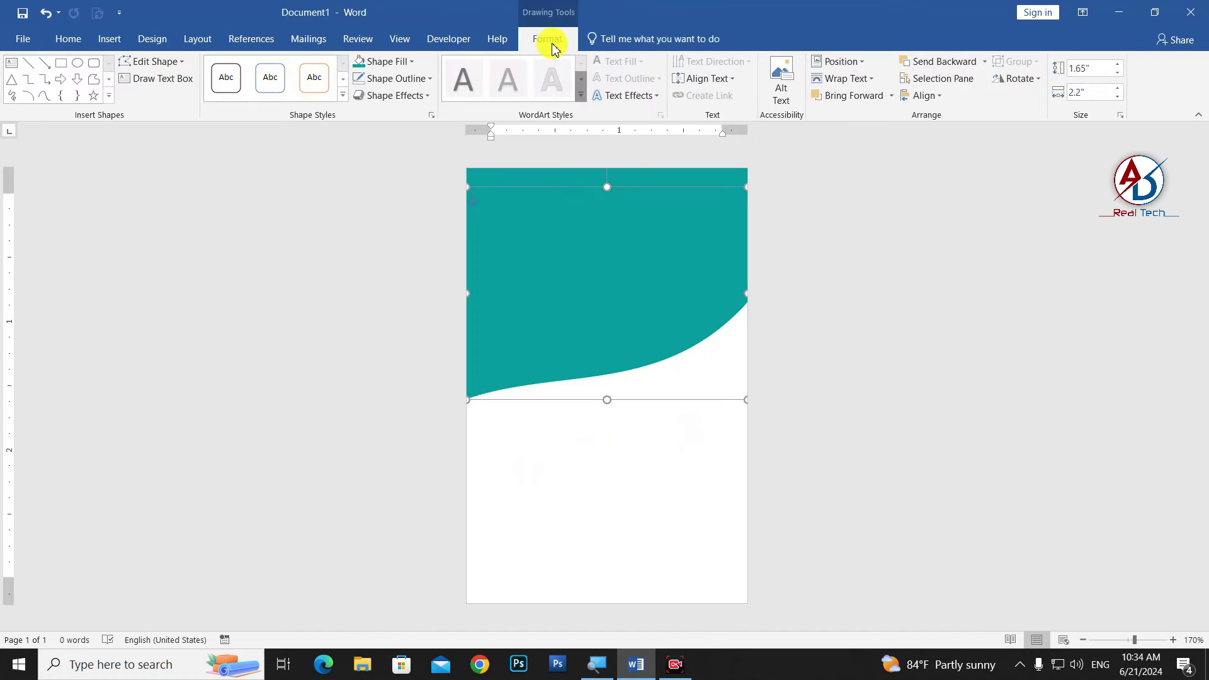
Step: Send the copy backward, fill it light mint (RGB 138, 254, 213) and move it lower
click(945, 61)
click(411, 61)
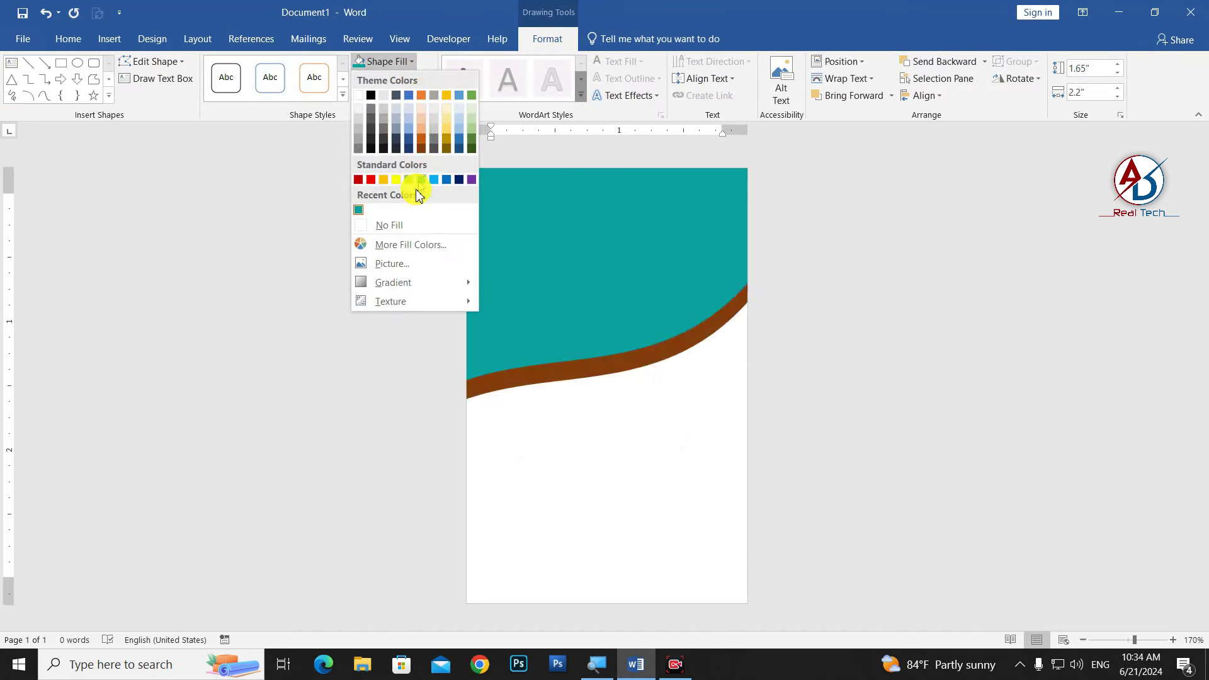
click(411, 244)
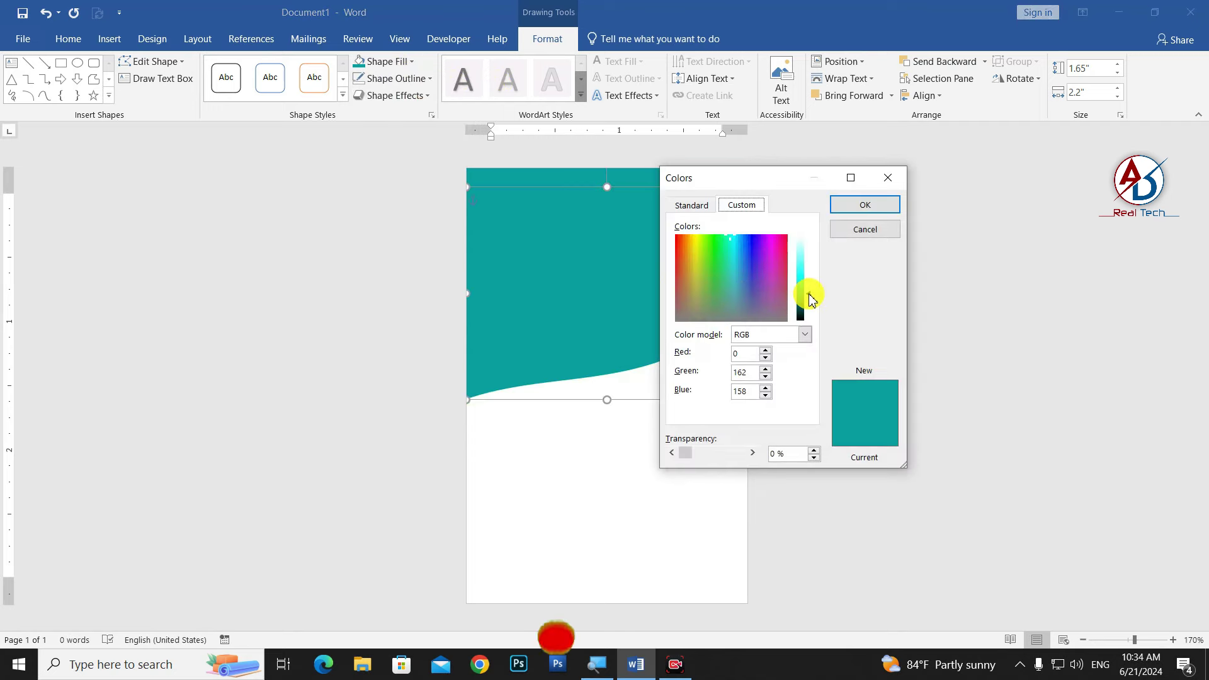
drag(810, 299, 816, 257)
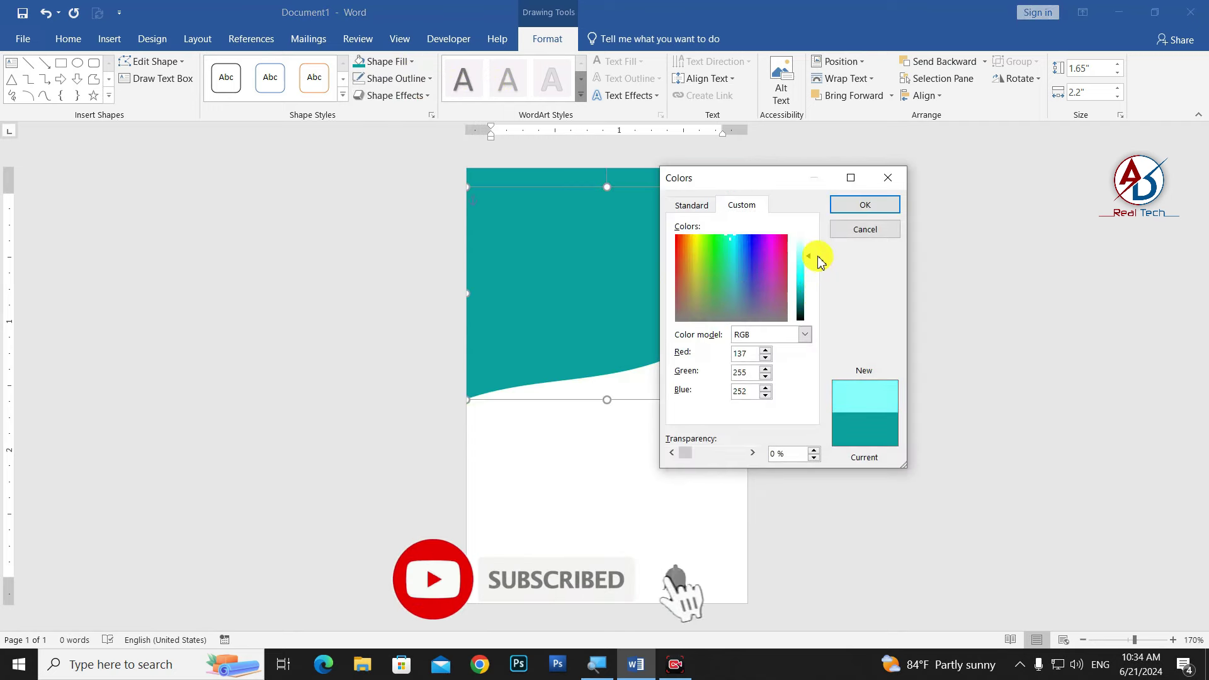
drag(734, 242, 732, 242)
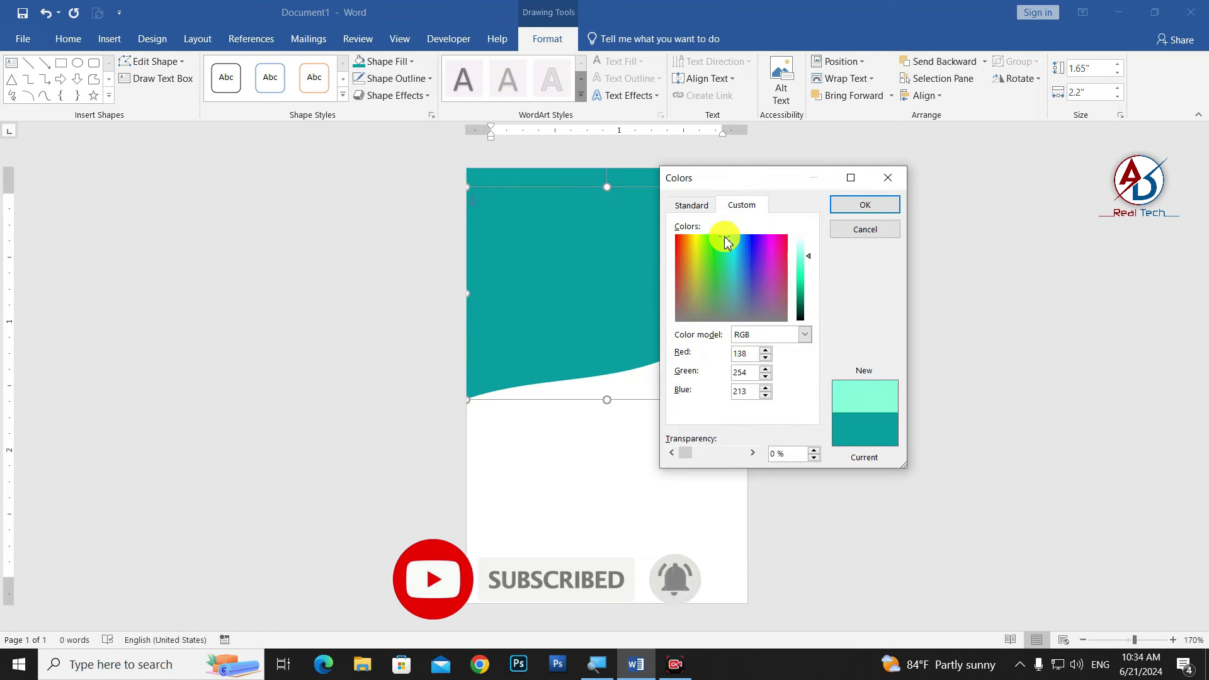
click(898, 205)
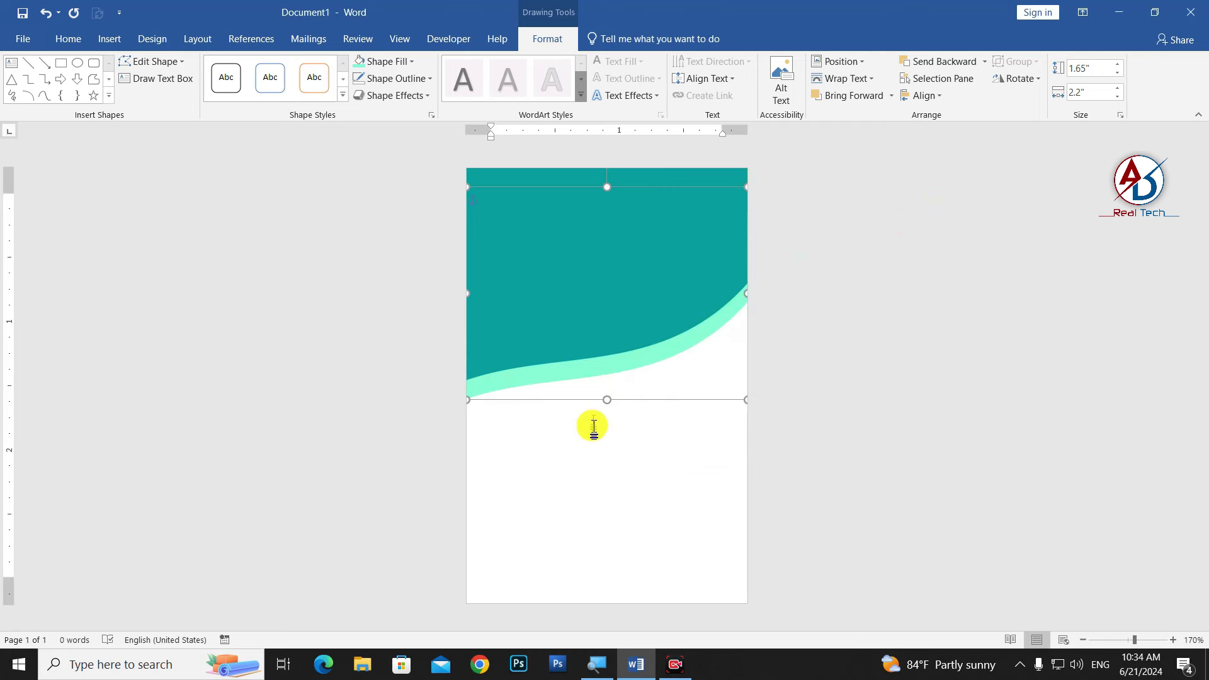
drag(652, 363, 650, 374)
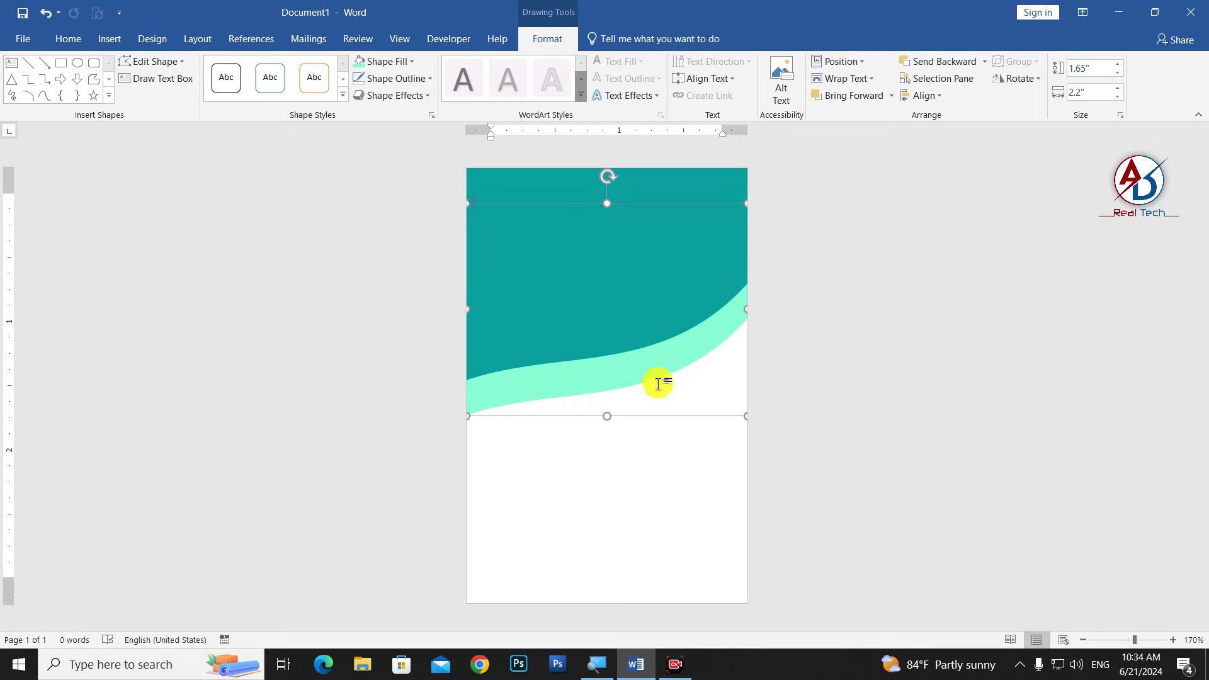
Step: Raise the mint wave's left point so the band tapers to a thin sliver on the left
click(151, 61)
click(161, 97)
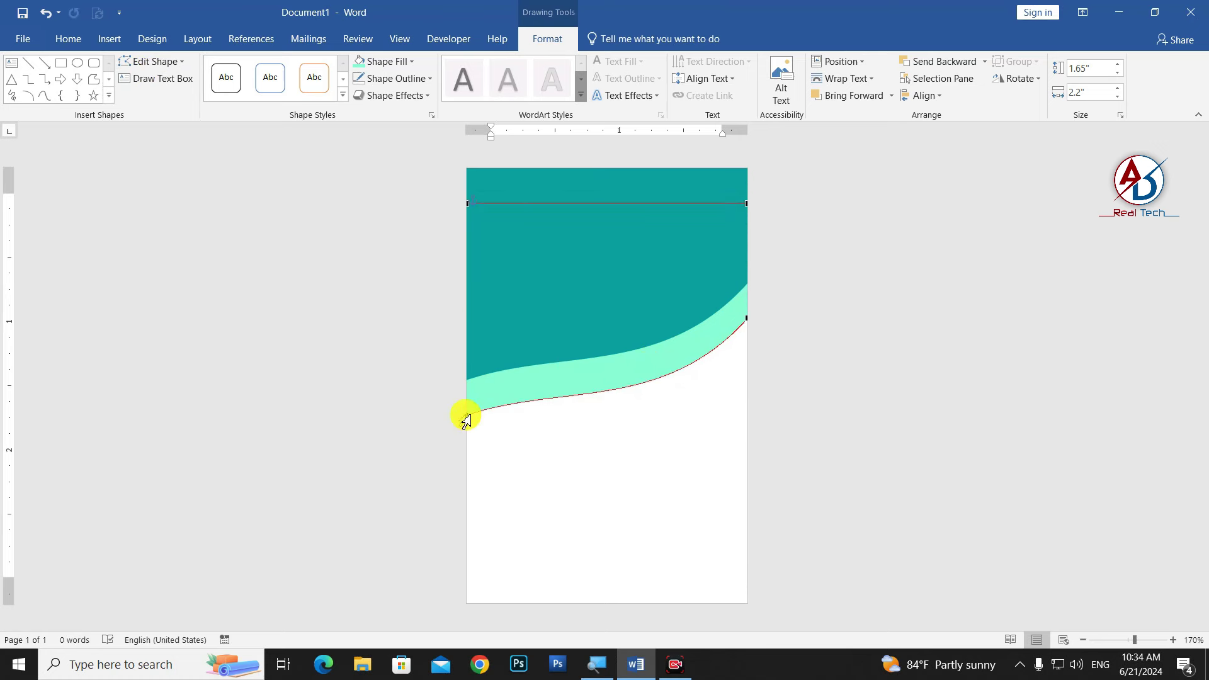
drag(467, 414, 468, 384)
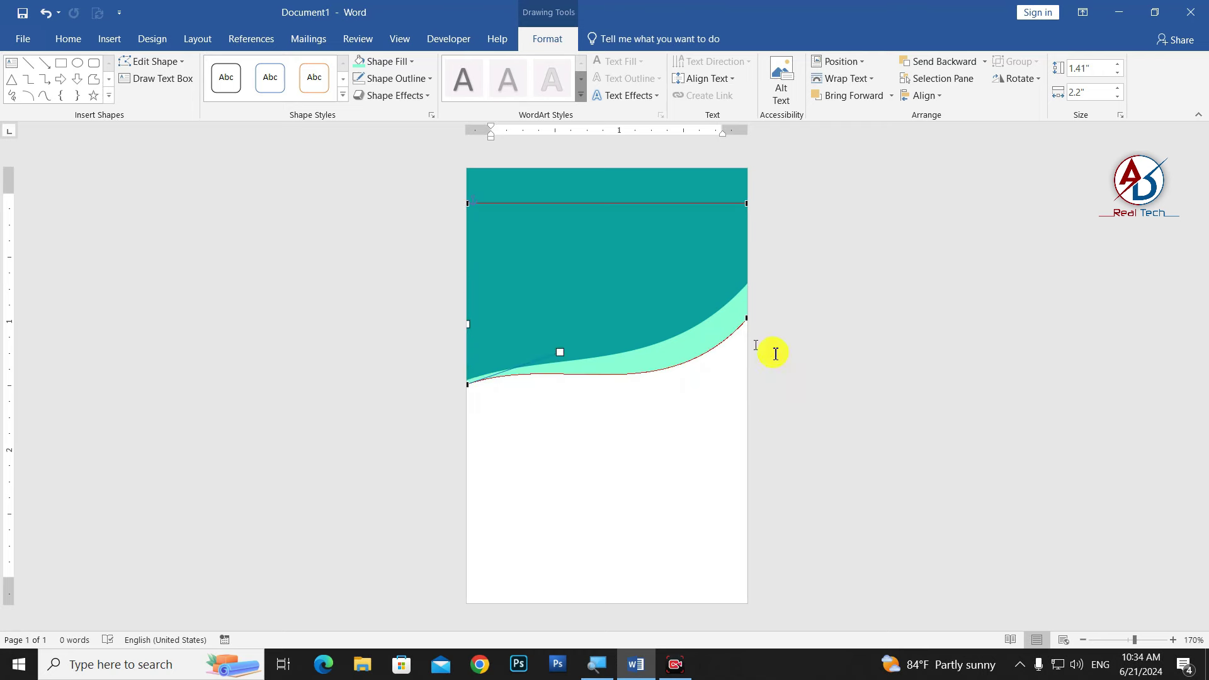
click(852, 418)
scroll(541, 422, down, 2)
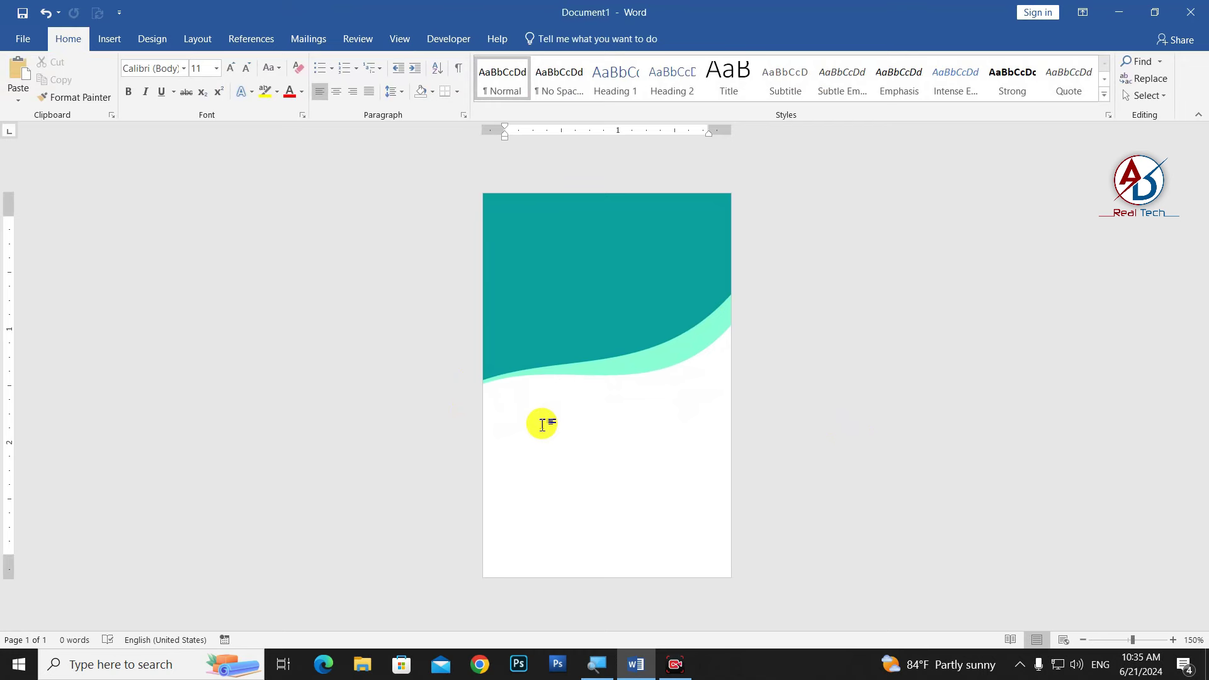
scroll(583, 414, down, 1)
scroll(583, 413, up, 1)
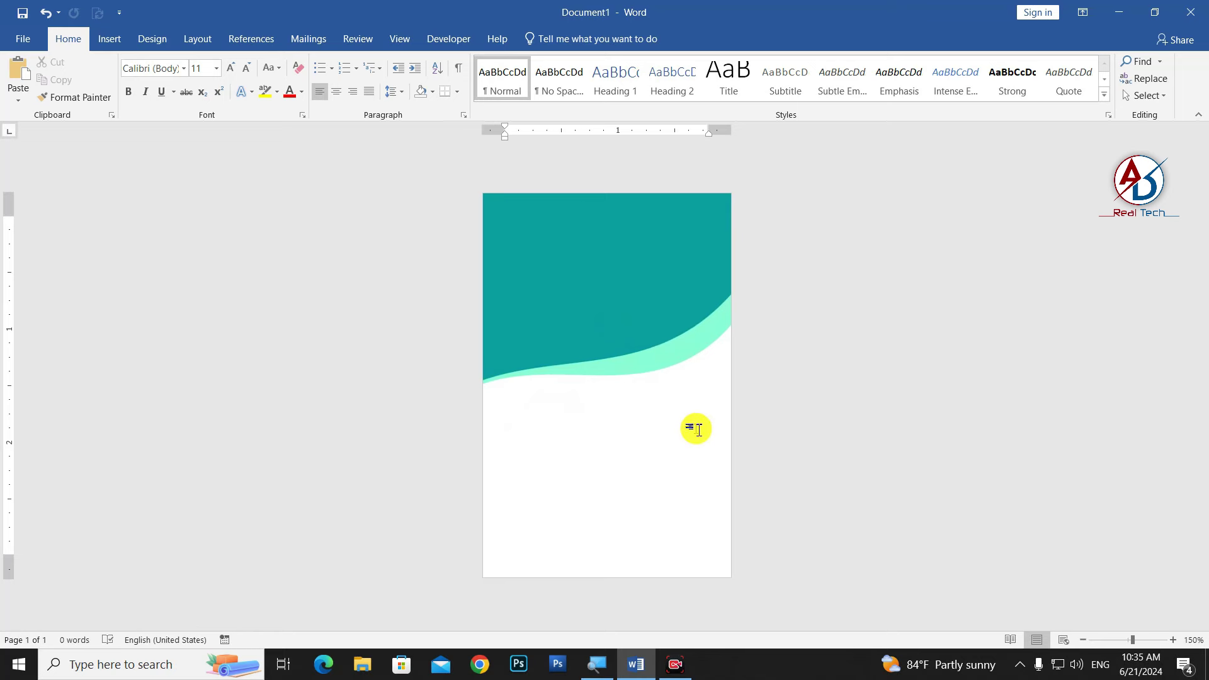
Step: Draw a rounded rectangle over the header as the photo frame and nudge it lower
click(110, 40)
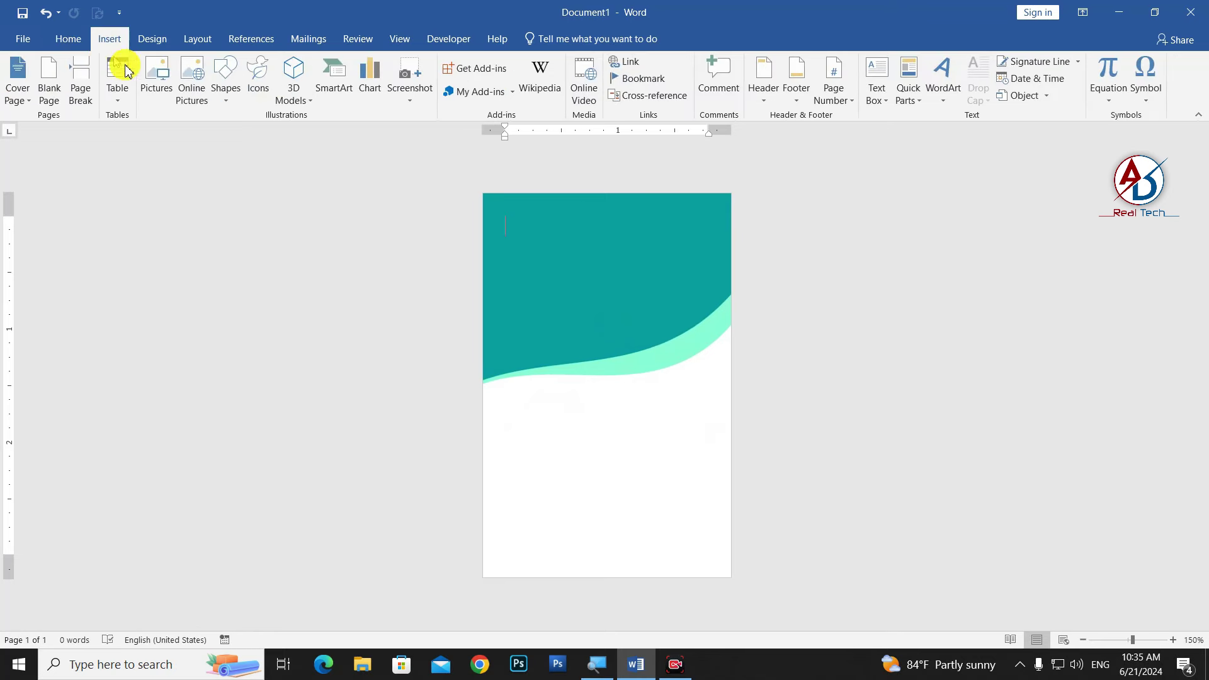
click(220, 94)
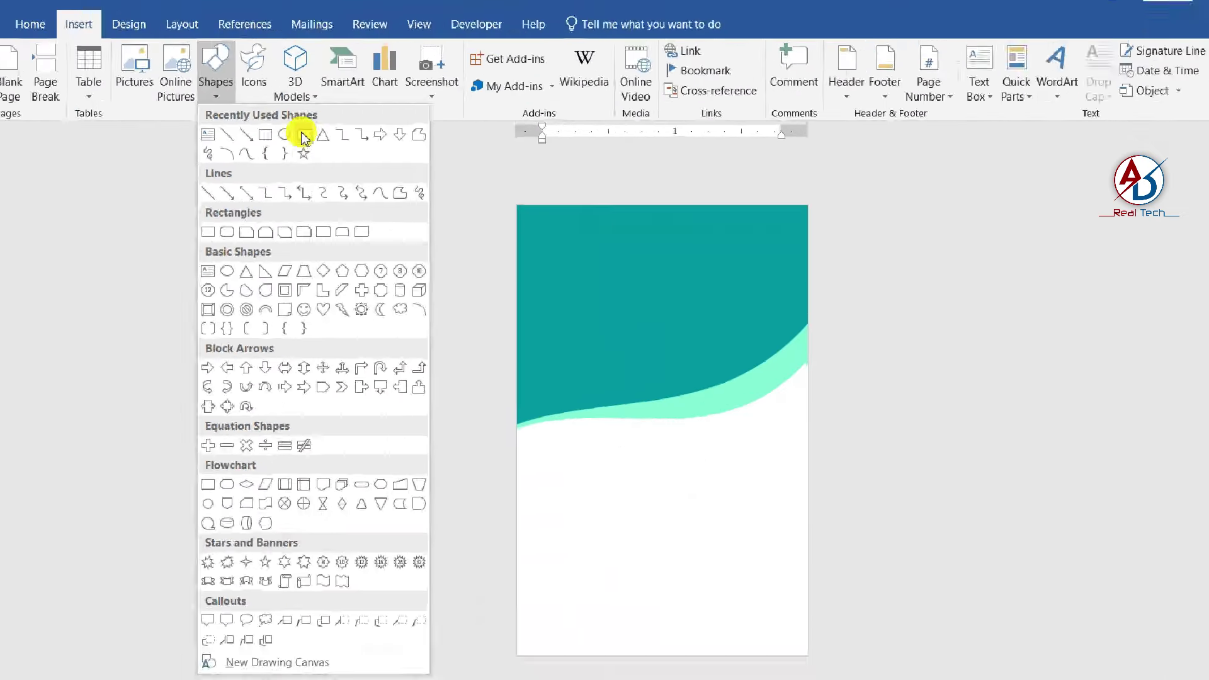
click(304, 135)
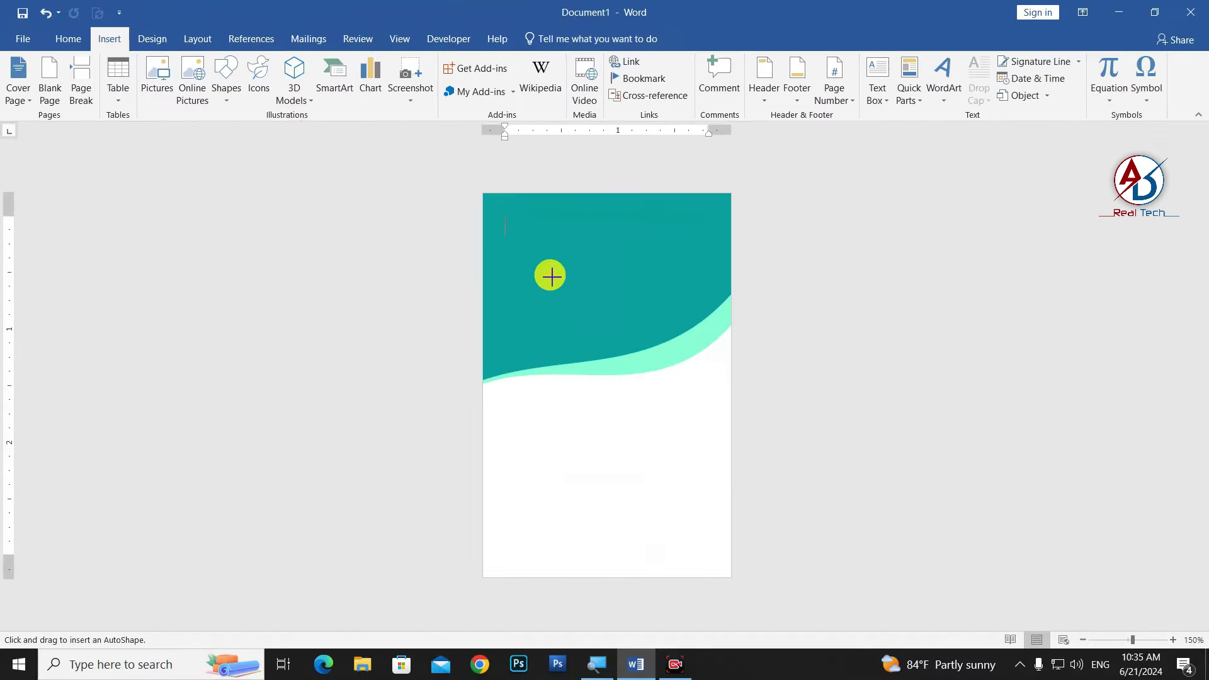
mouse_move(550, 275)
mouse_down()
mouse_move(656, 407)
mouse_move(666, 398)
mouse_up()
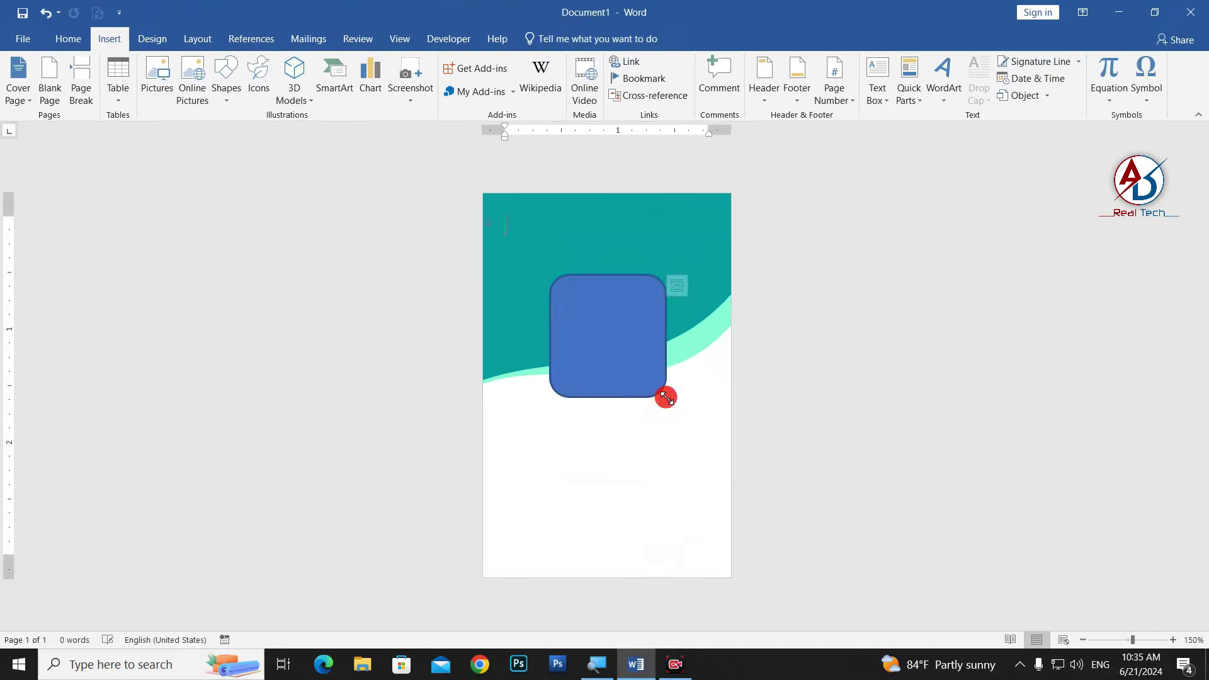
drag(616, 346, 616, 363)
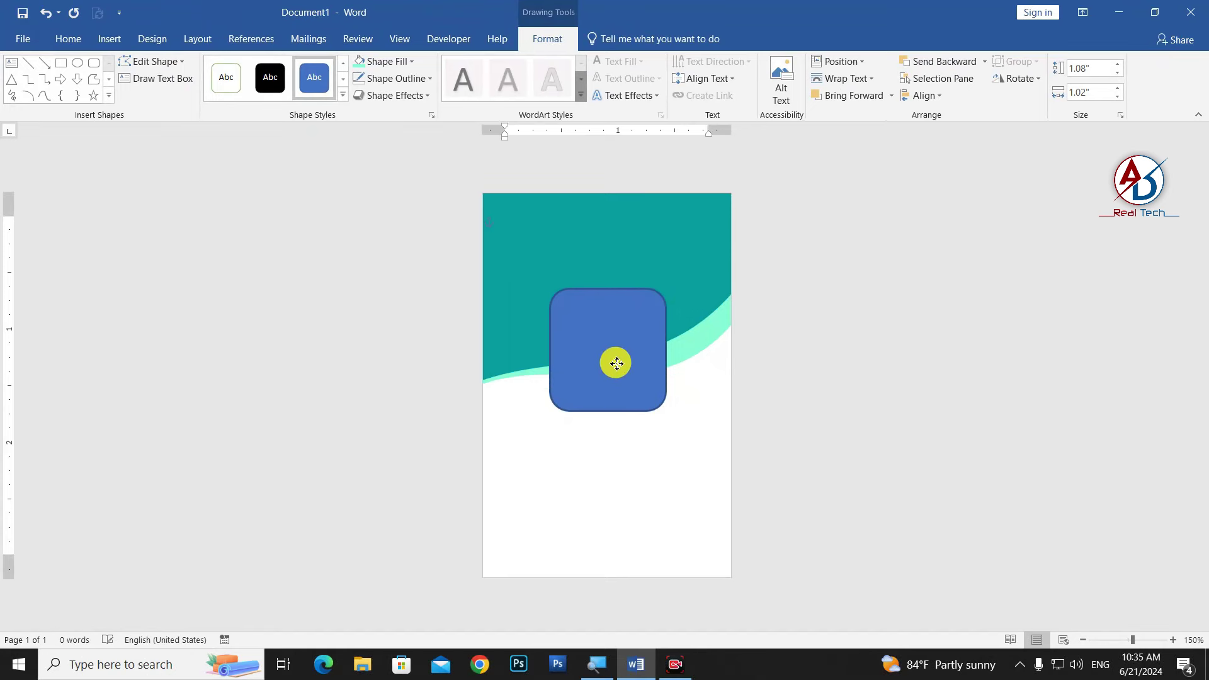
Step: Give the rounded square a white outline
click(419, 79)
click(360, 115)
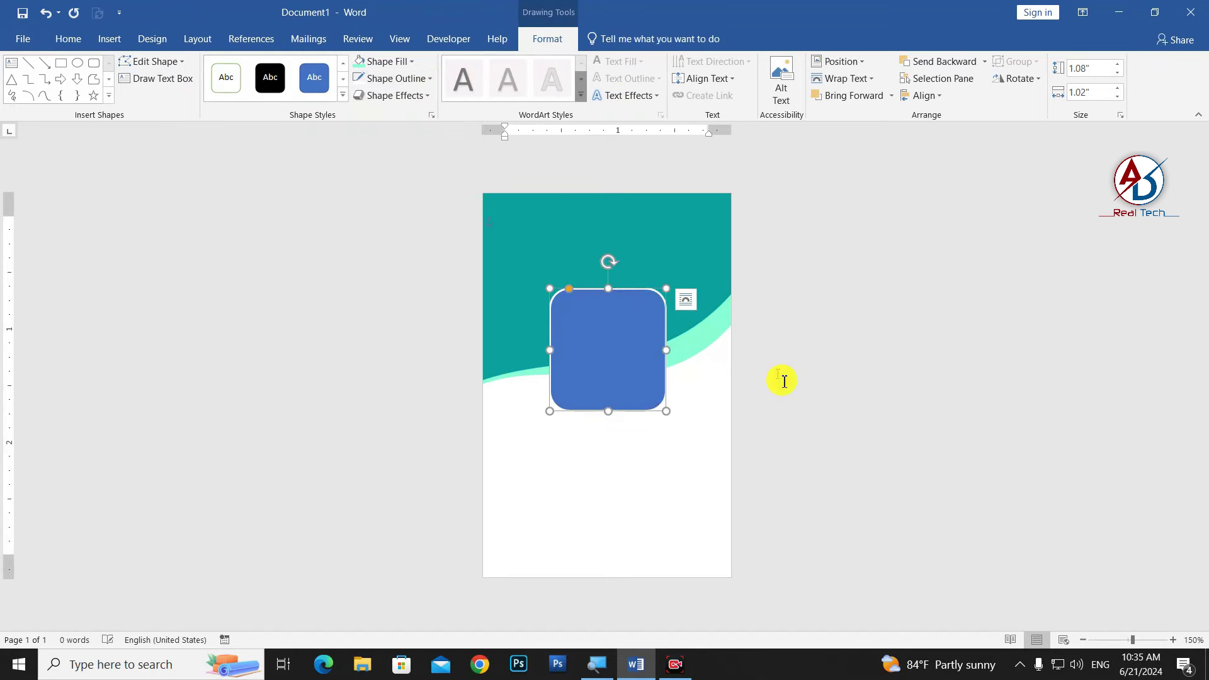
click(844, 466)
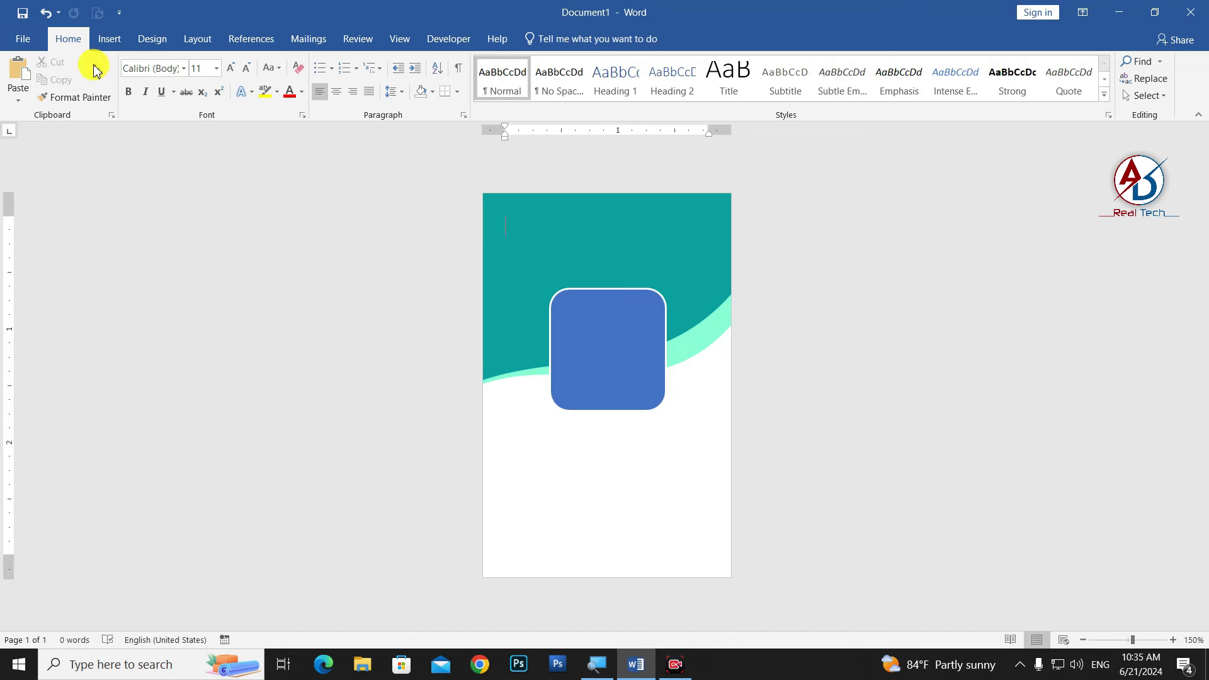
click(109, 38)
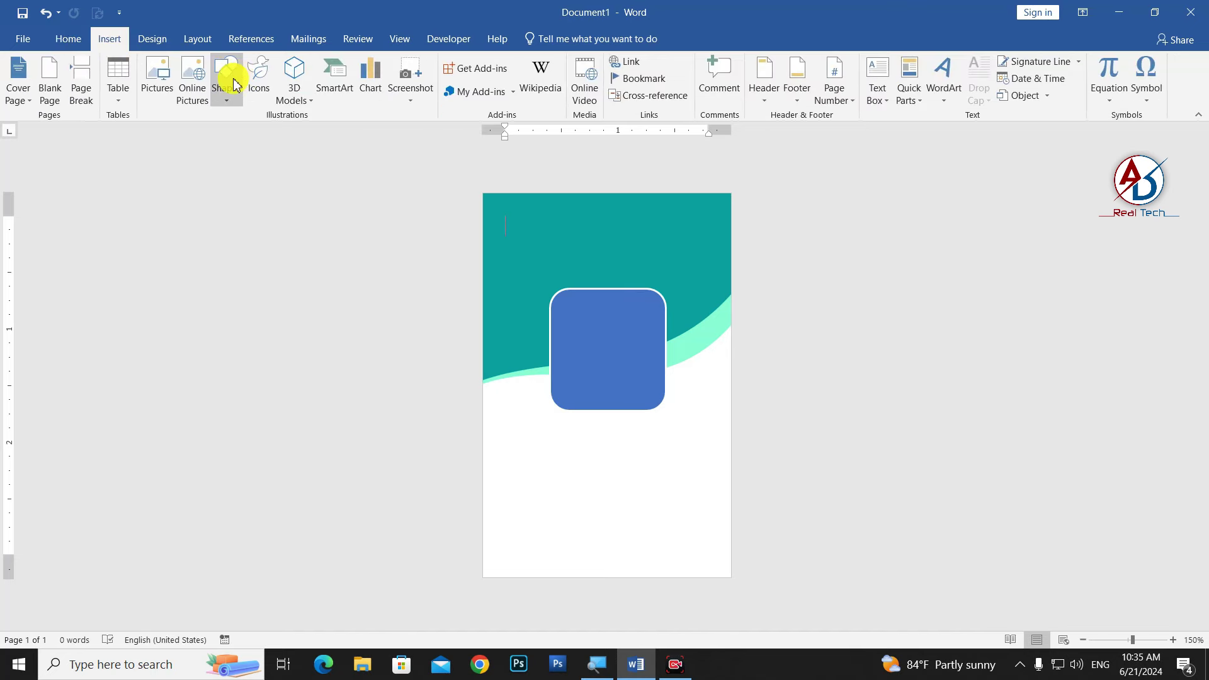
Step: Draw a thin rectangle along the card's bottom edge and fill it with the recent teal
click(234, 84)
click(269, 135)
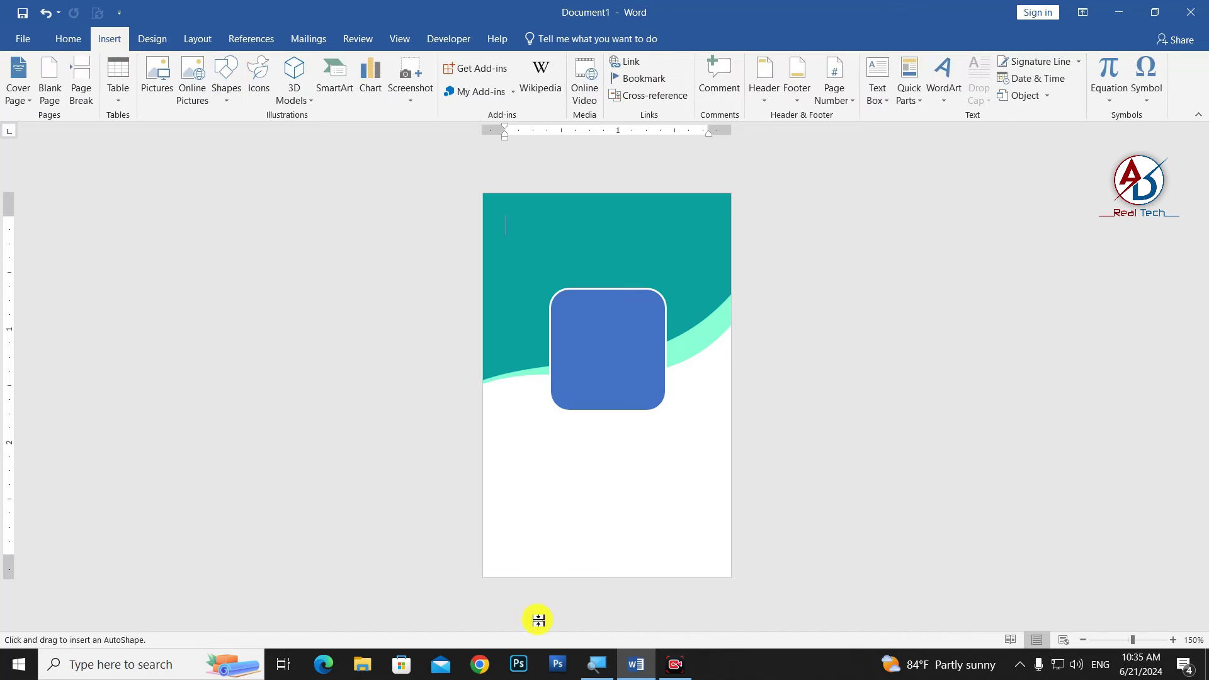
drag(486, 554, 736, 598)
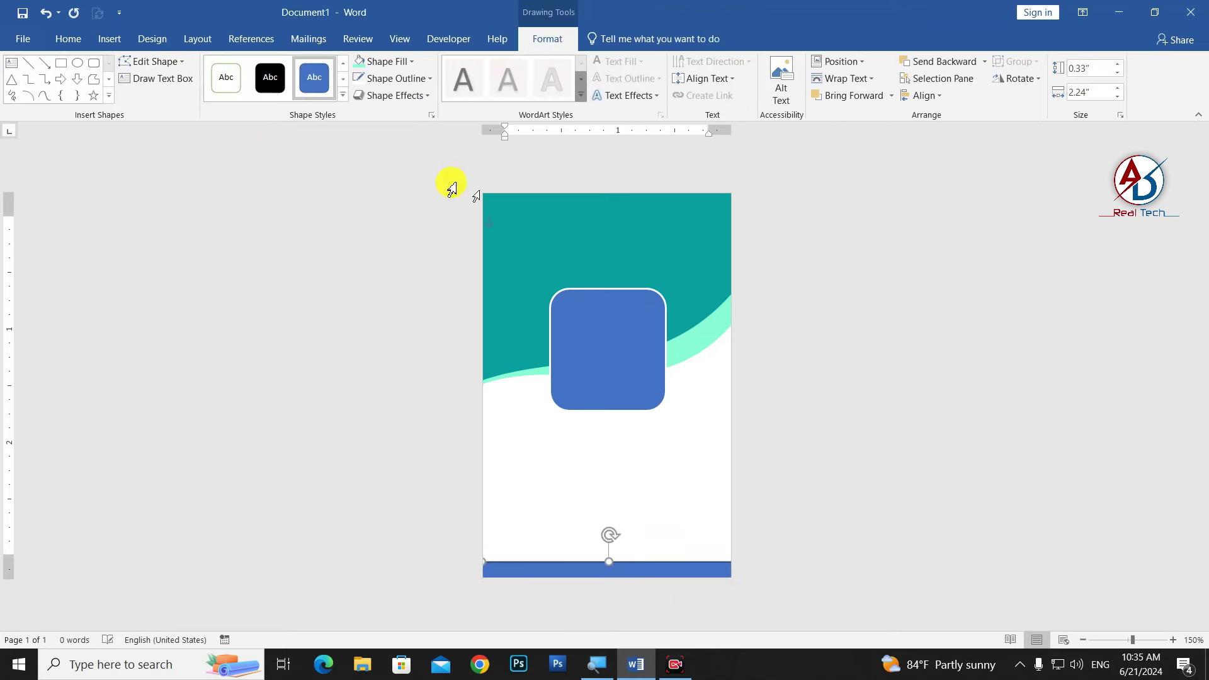
click(390, 61)
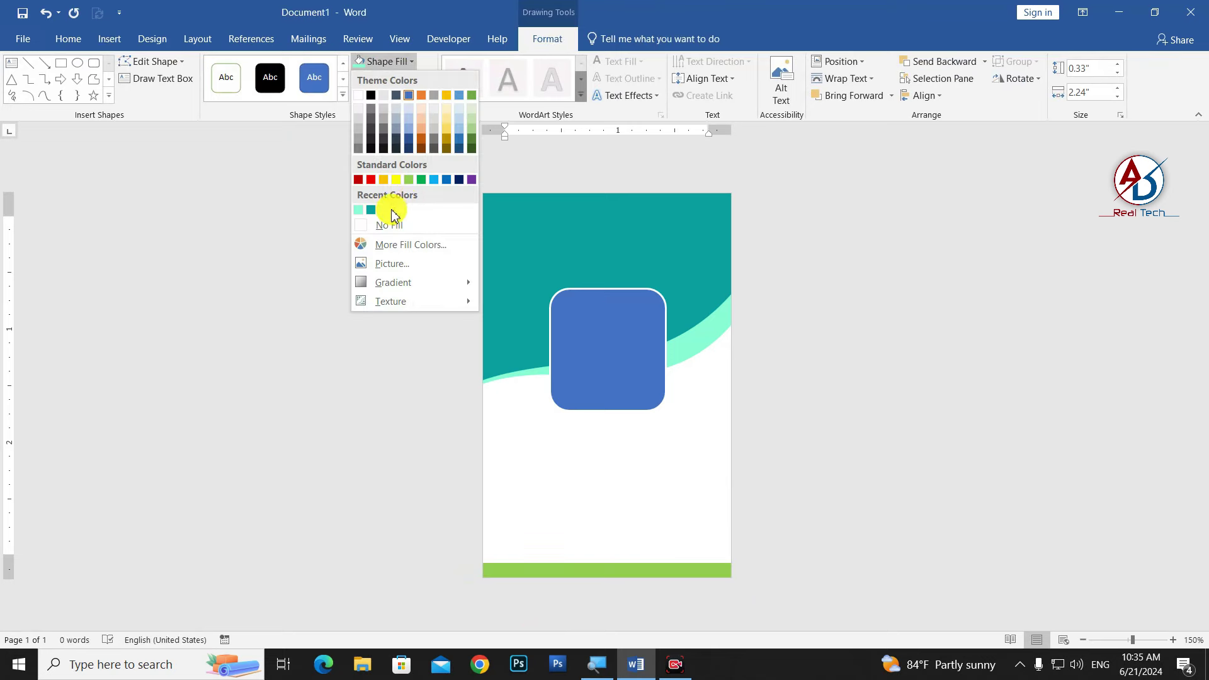
click(371, 211)
click(264, 306)
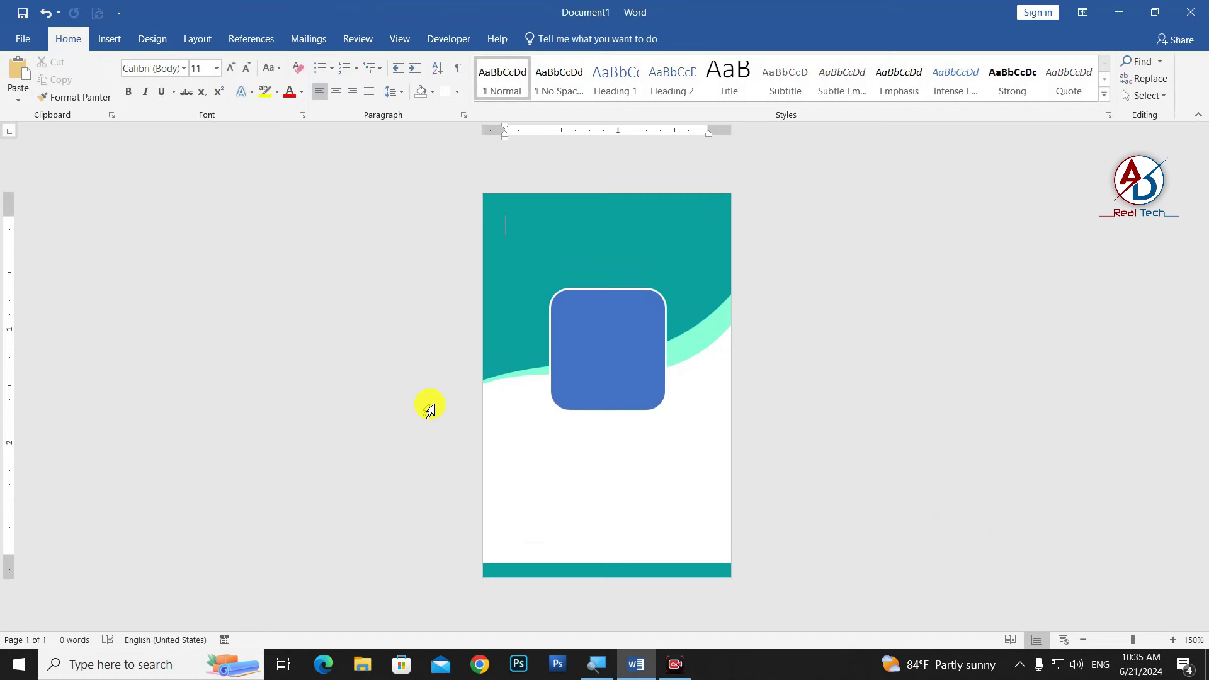
Step: Fill the blue rounded square with the nurse photo from the D: drive
click(591, 343)
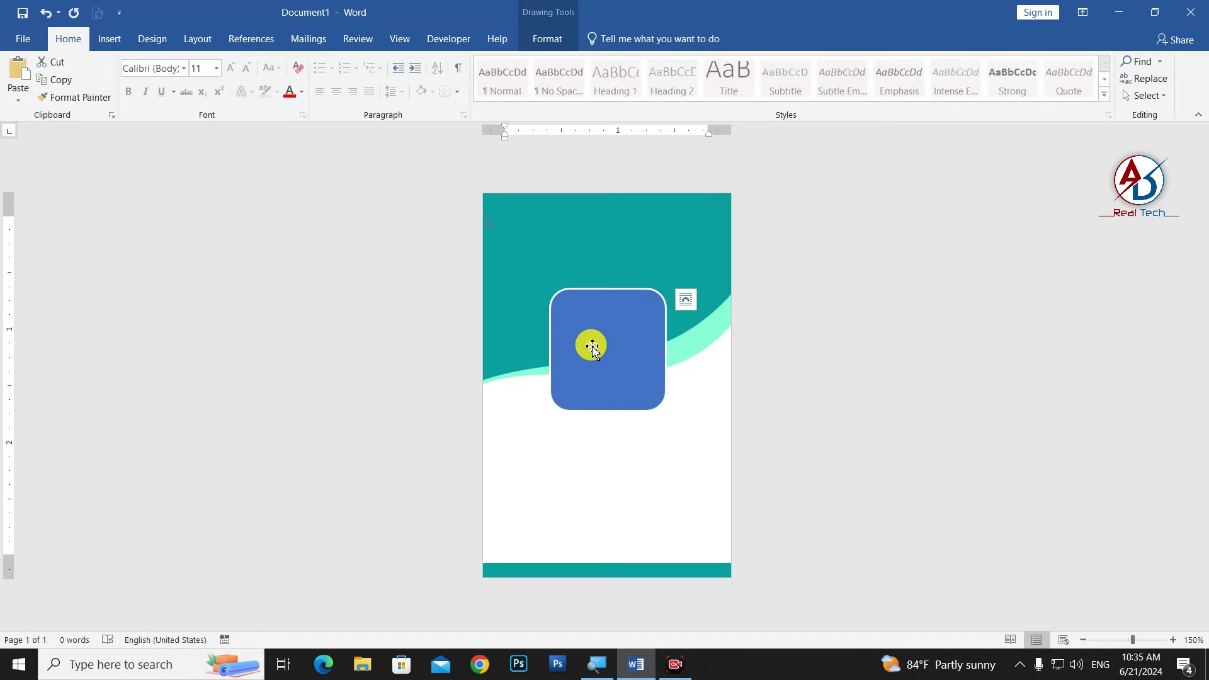
ctrl+scroll(599, 352, up, 2)
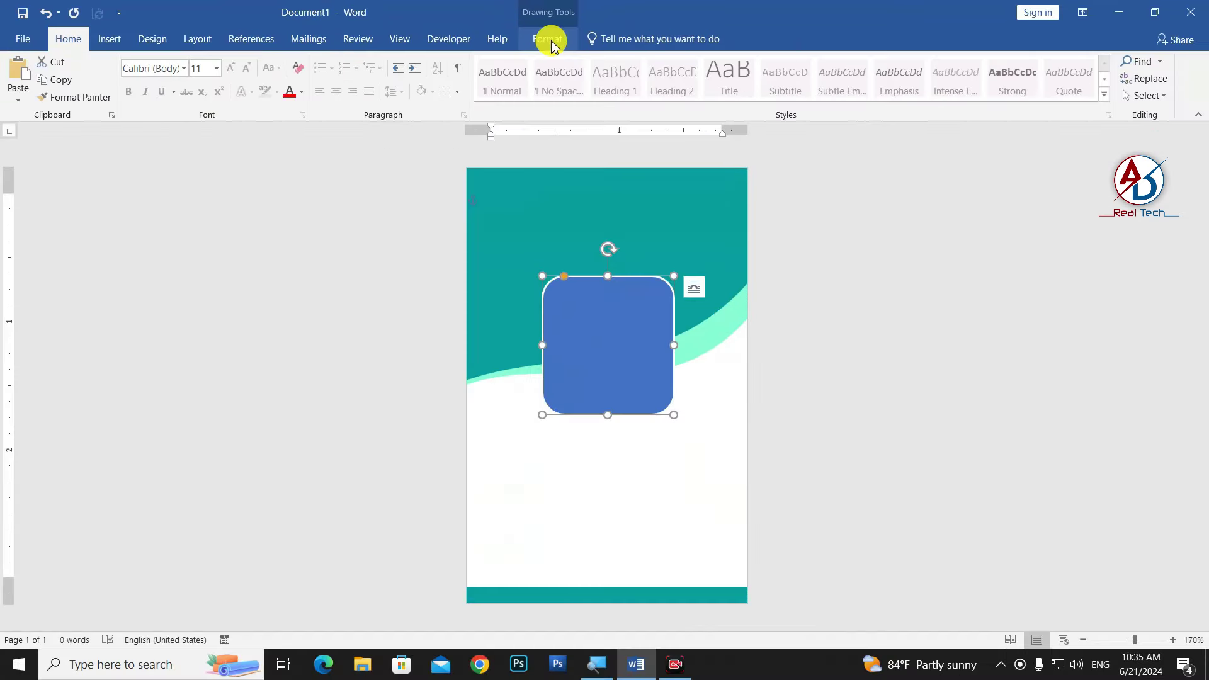
click(548, 39)
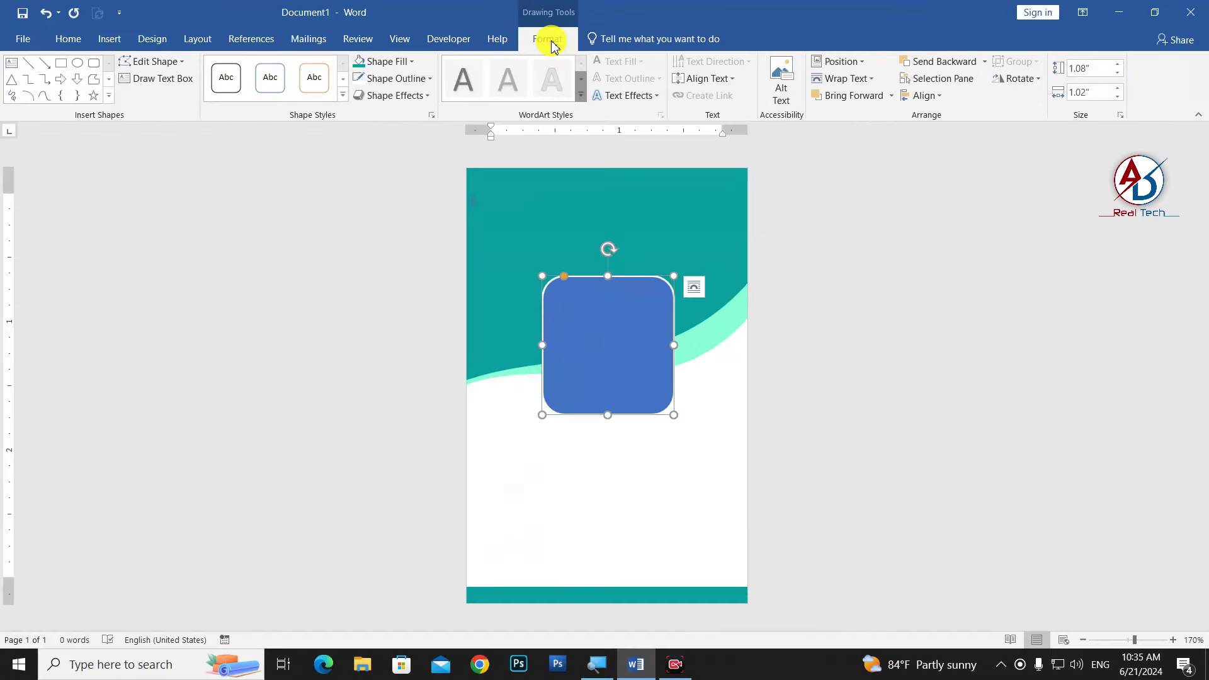
click(381, 61)
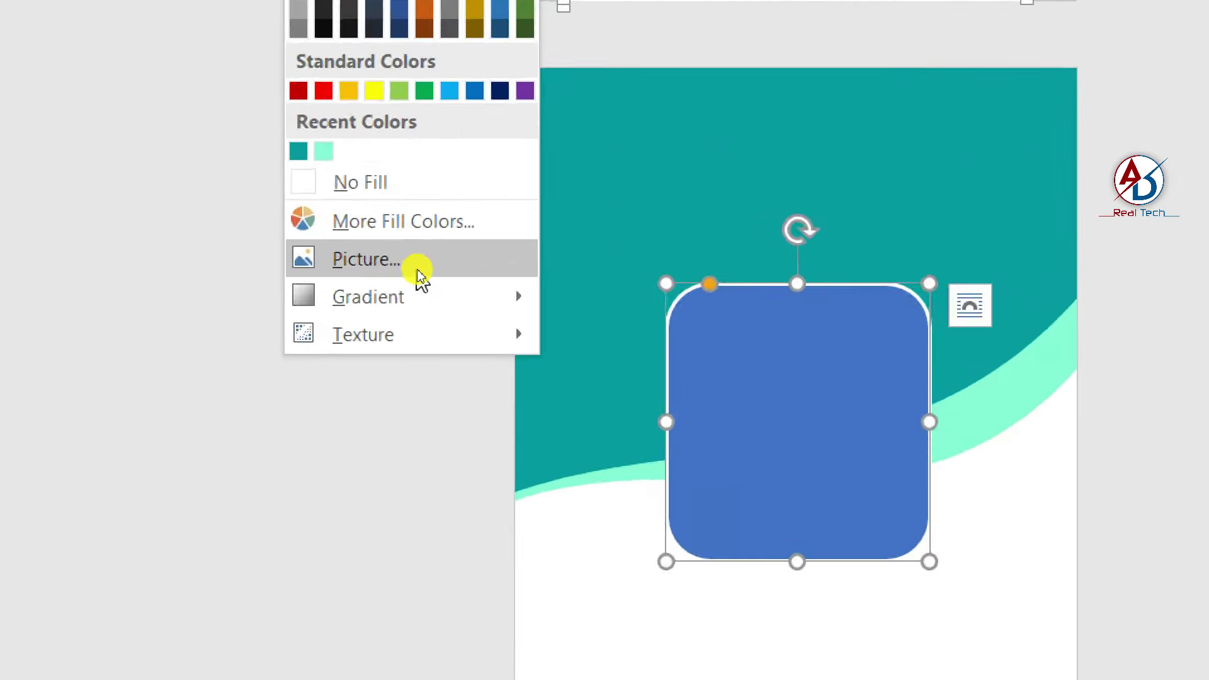
click(415, 268)
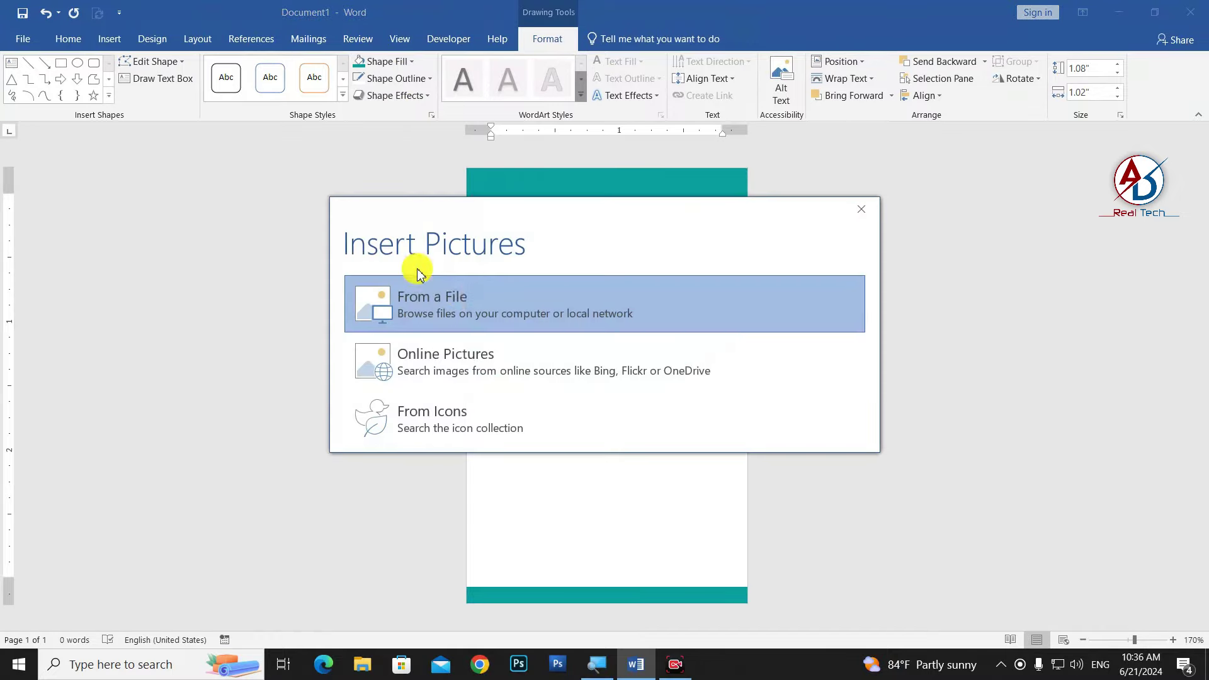
click(463, 312)
click(265, 454)
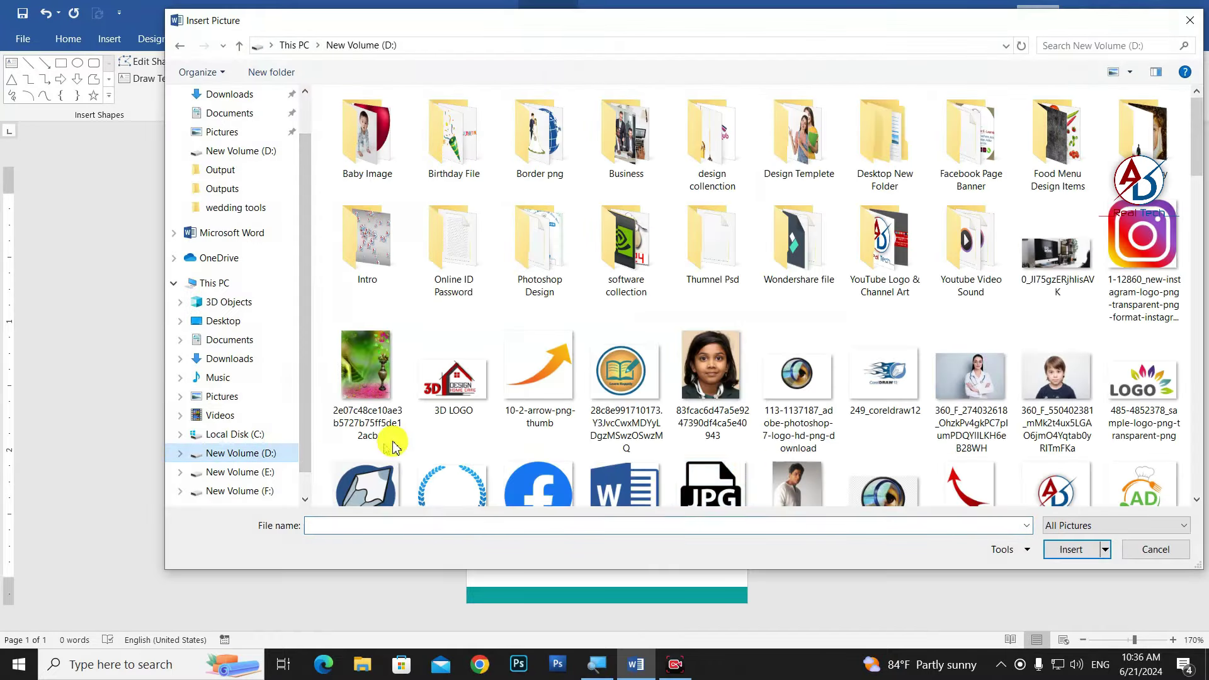
click(964, 390)
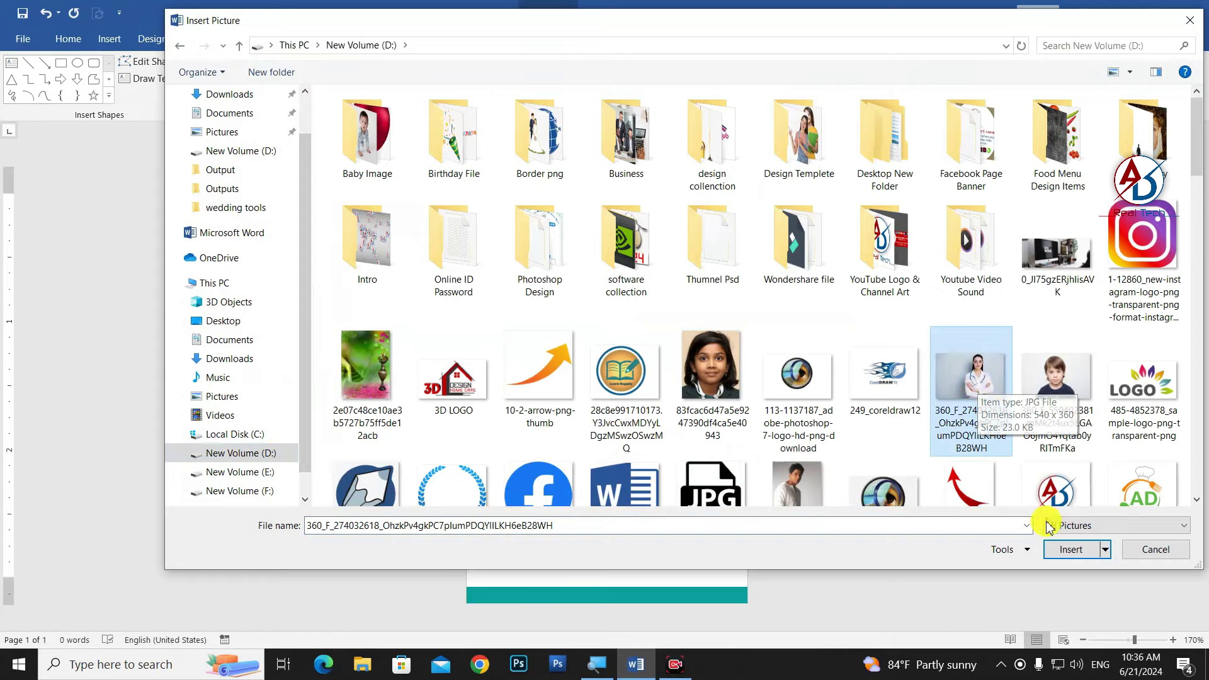
click(1069, 558)
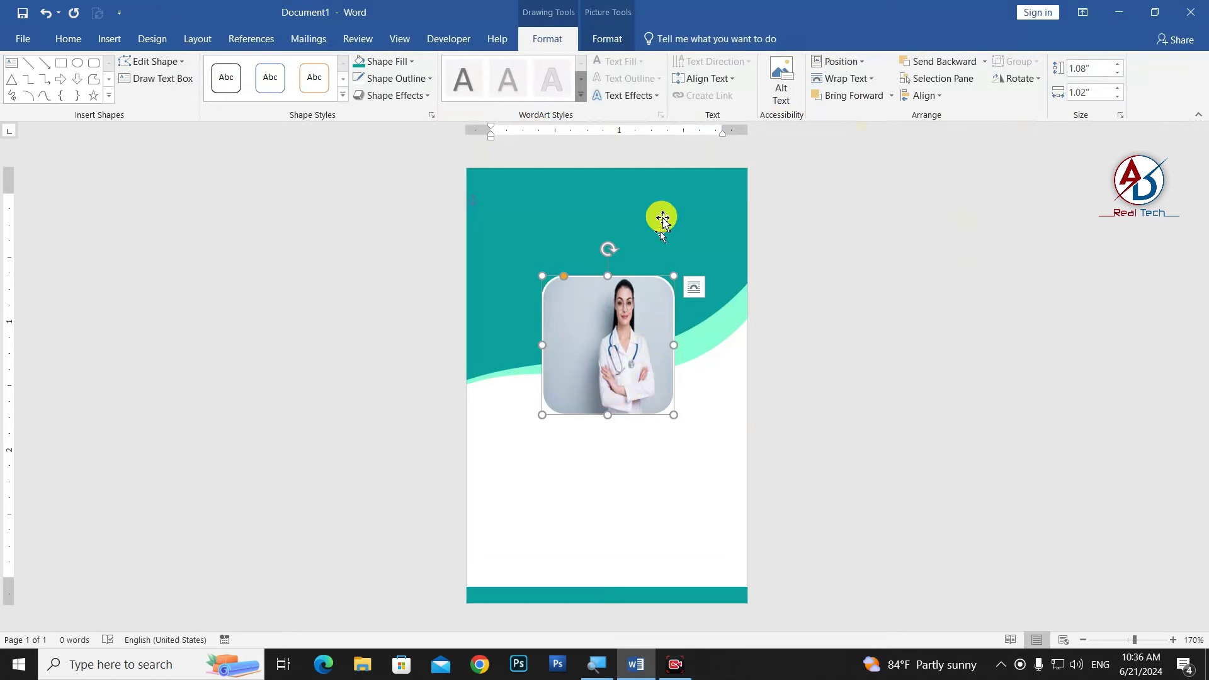
click(608, 40)
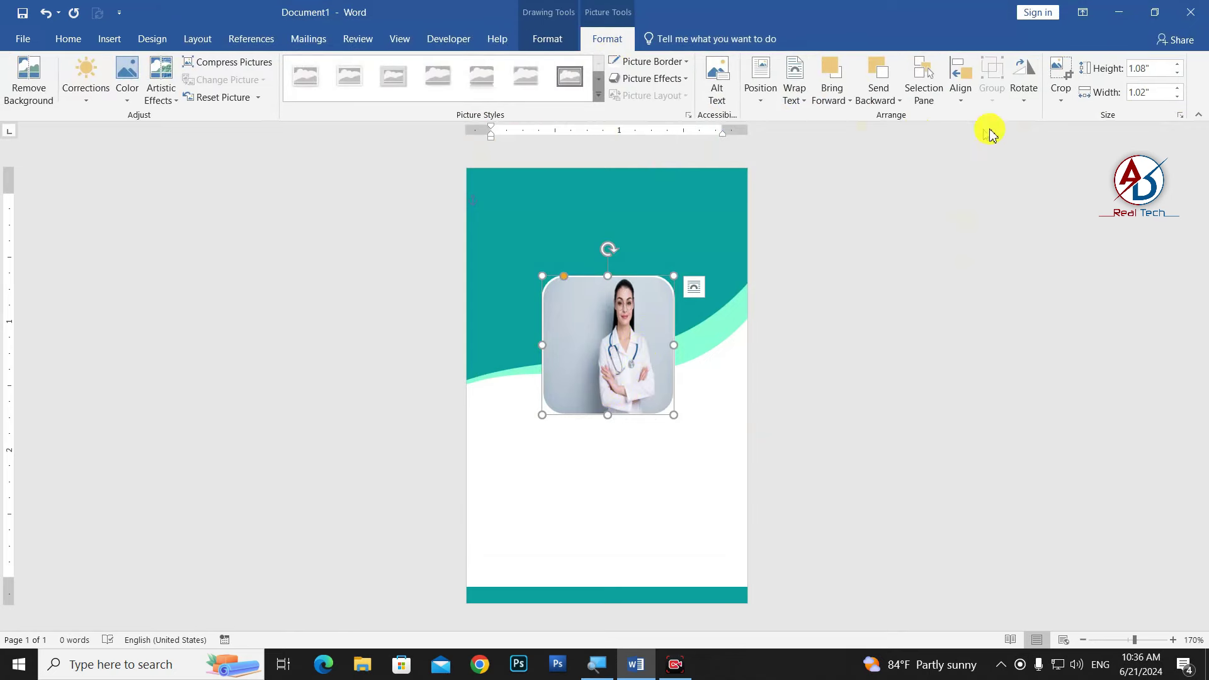
Step: Crop the photo to Fit, then enlarge and shift it so her face and shoulders fill the frame
click(1061, 95)
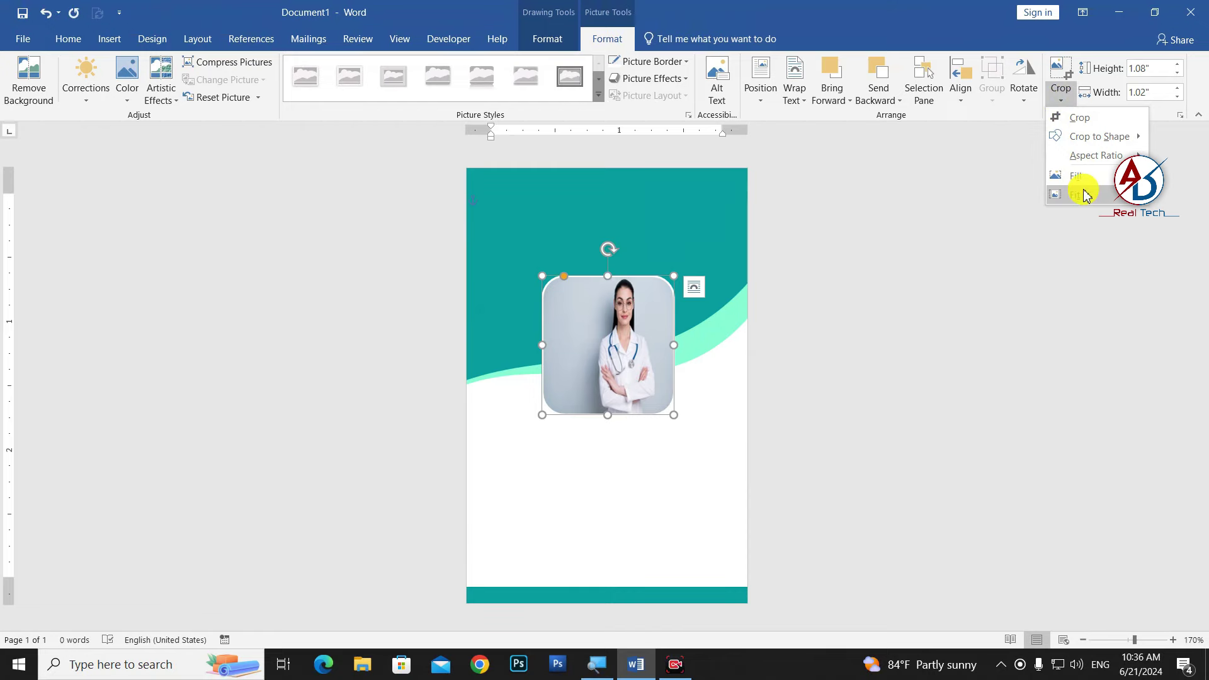
click(1085, 195)
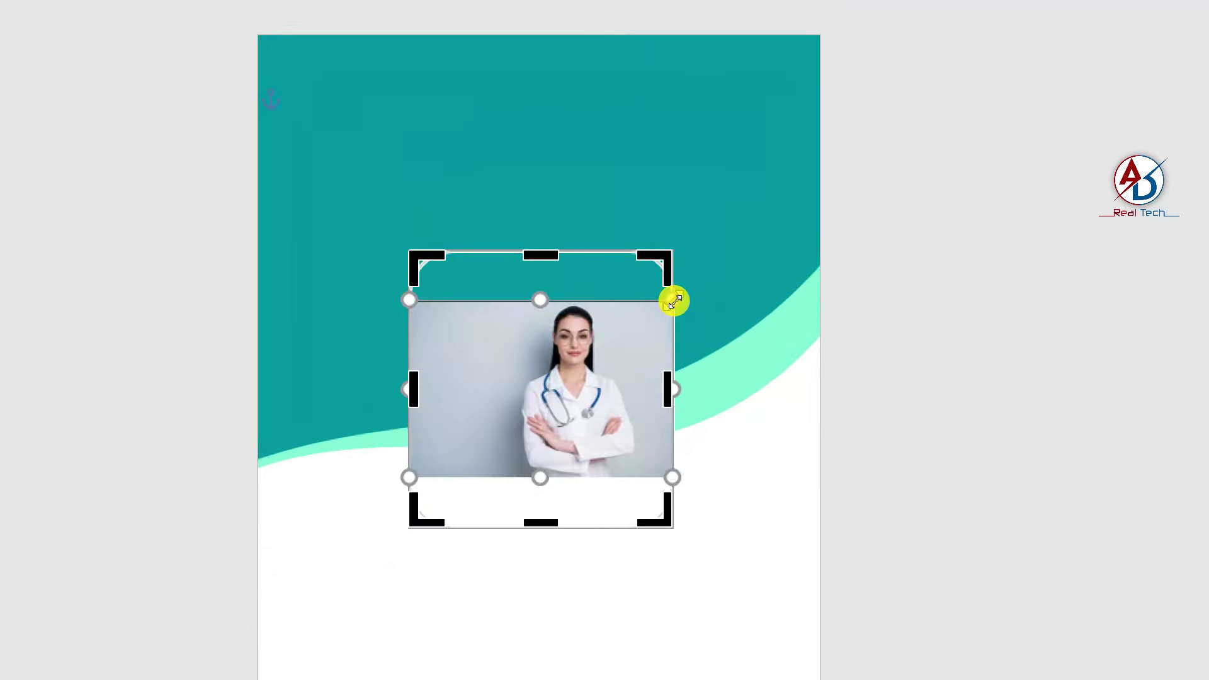
mouse_move(674, 301)
mouse_down()
mouse_move(758, 253)
mouse_move(732, 273)
mouse_up()
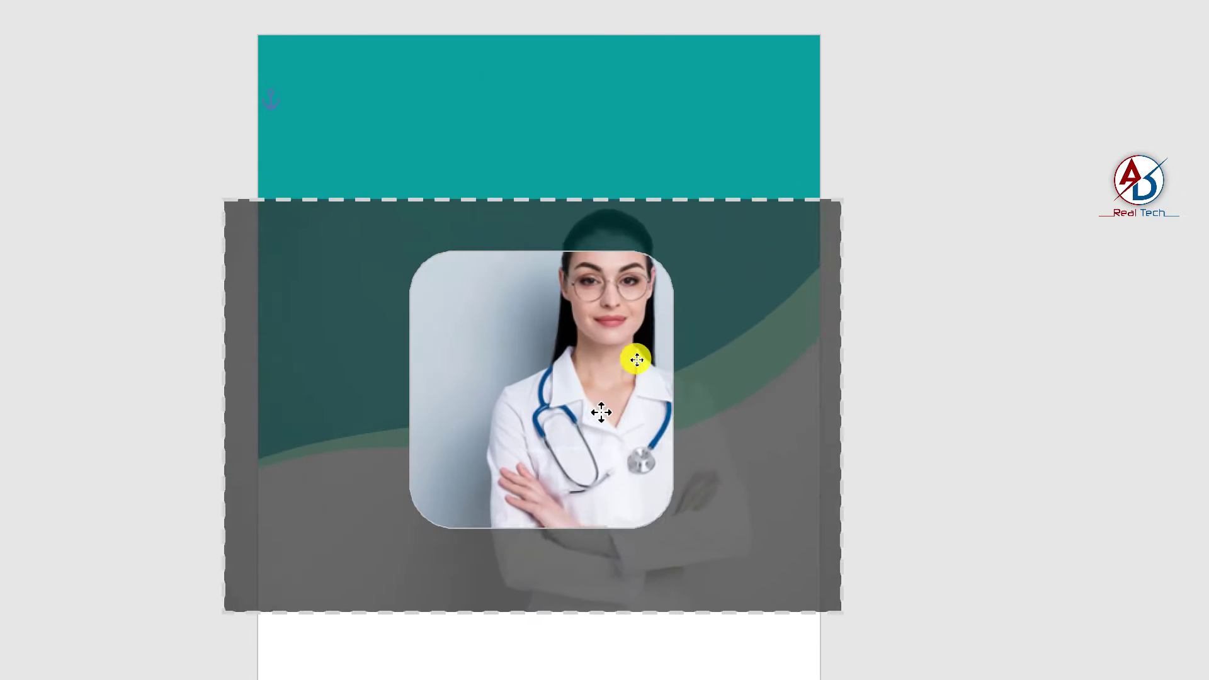
drag(631, 357, 618, 383)
click(683, 340)
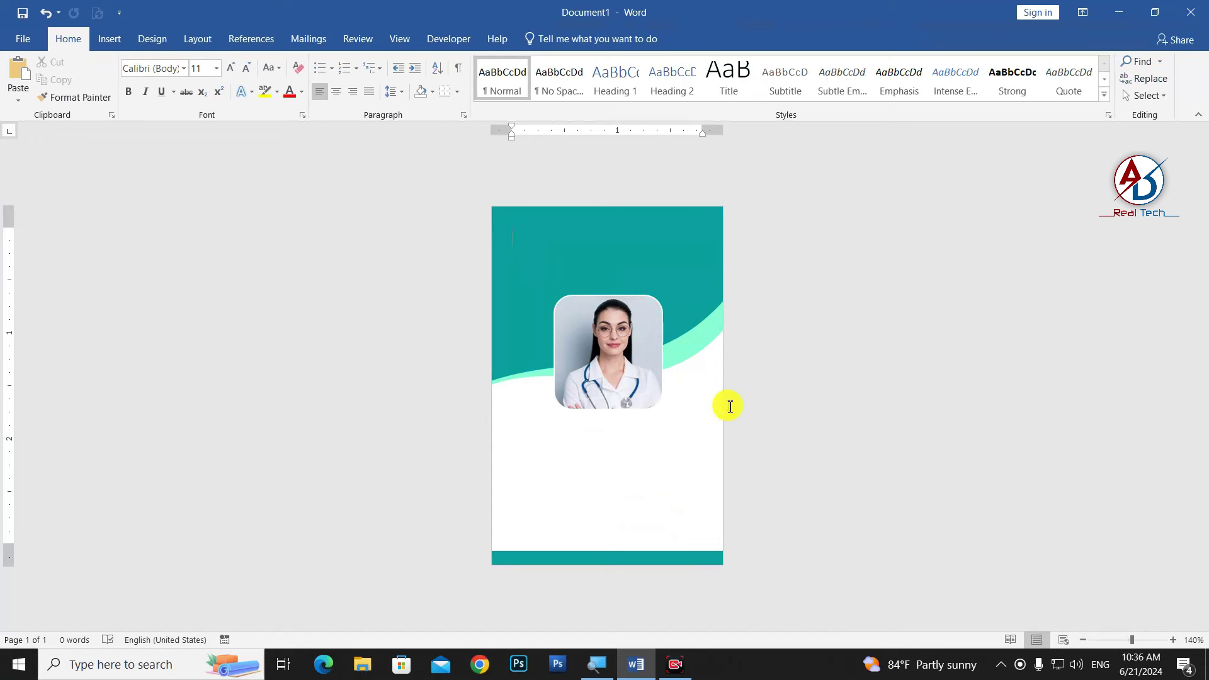
ctrl+scroll(727, 415, down, 1)
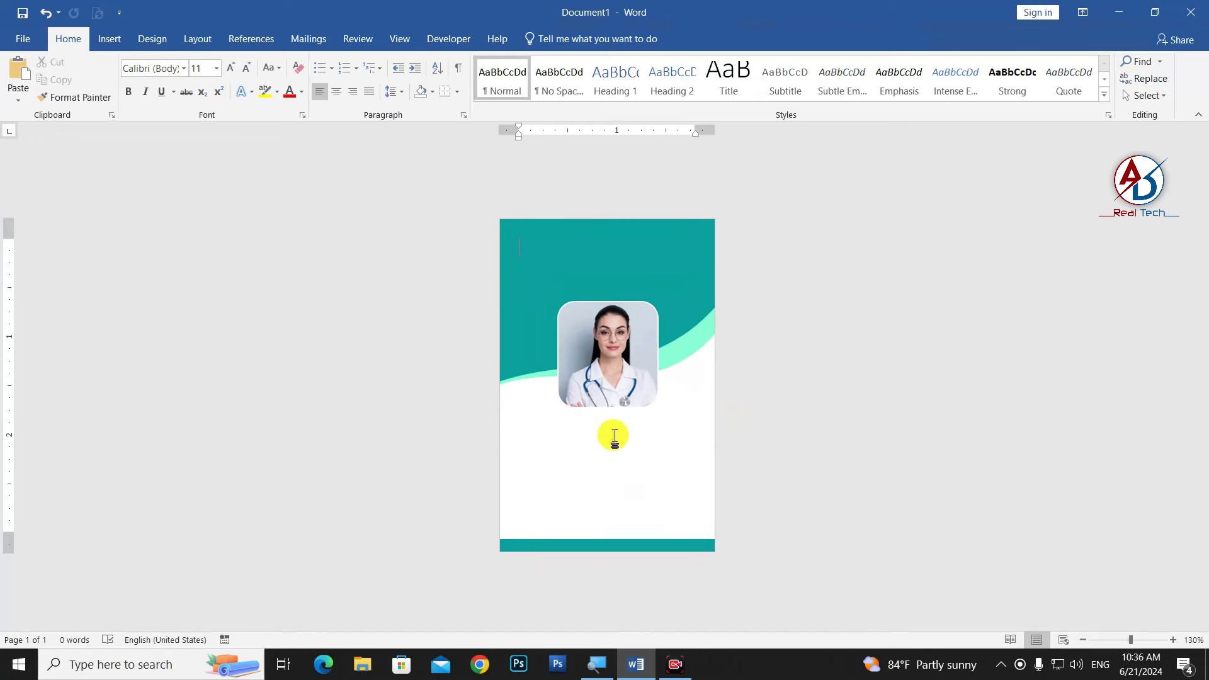
Step: Give the photo frame a 2¼ pt outline and an Offset Left shadow
click(626, 382)
click(547, 38)
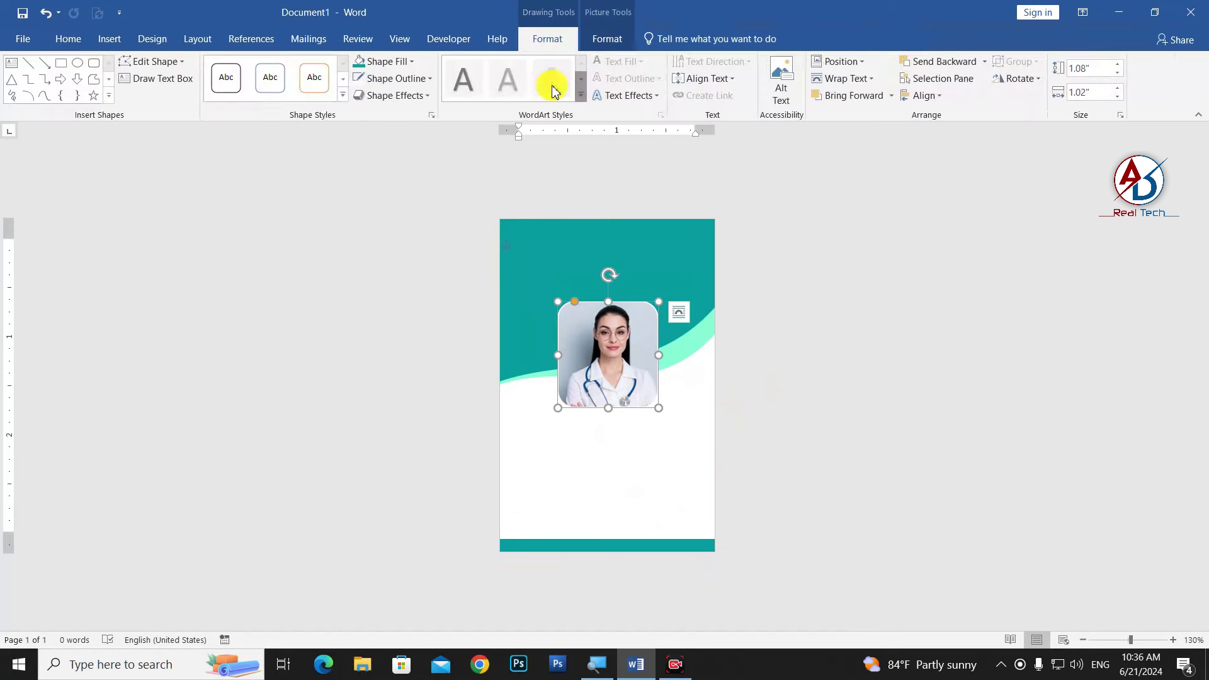
click(403, 78)
mouse_move(390, 281)
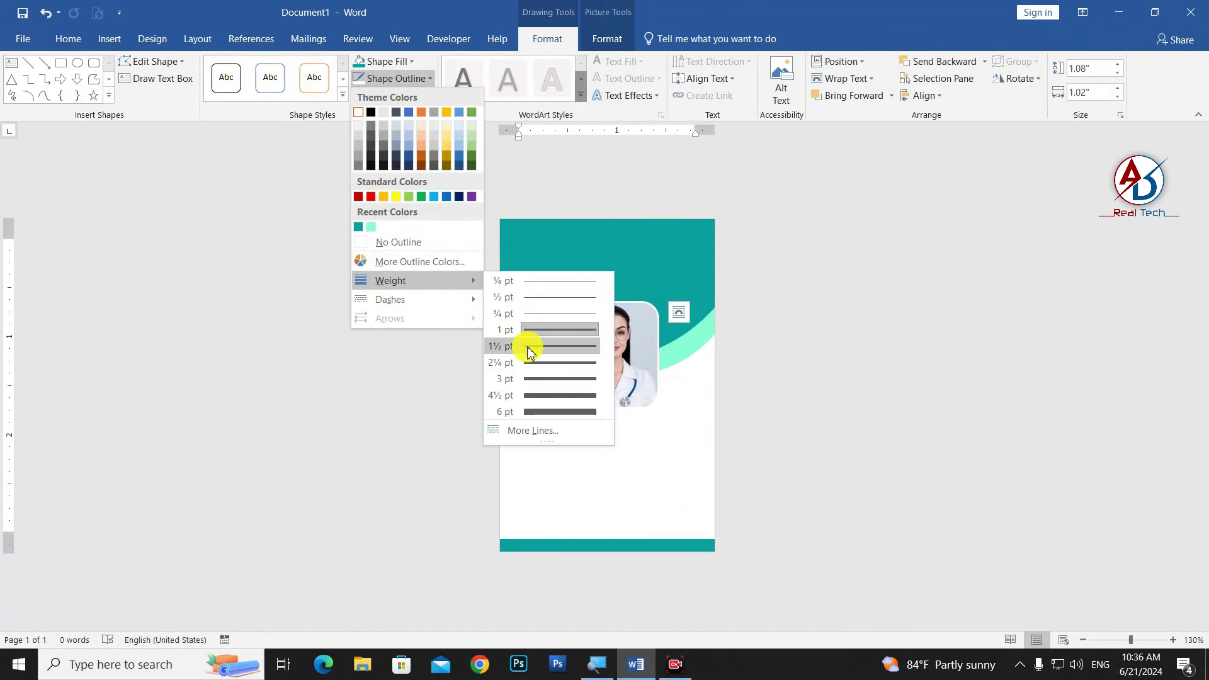
click(532, 362)
click(396, 95)
mouse_move(403, 158)
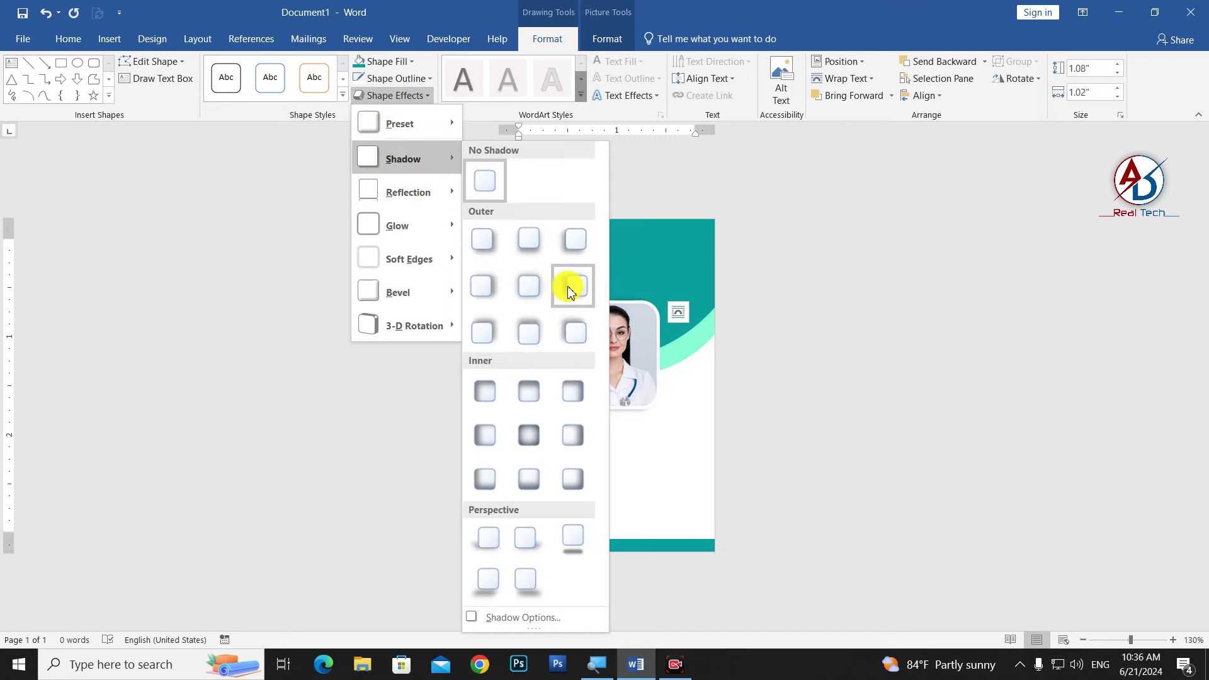
click(568, 291)
click(540, 371)
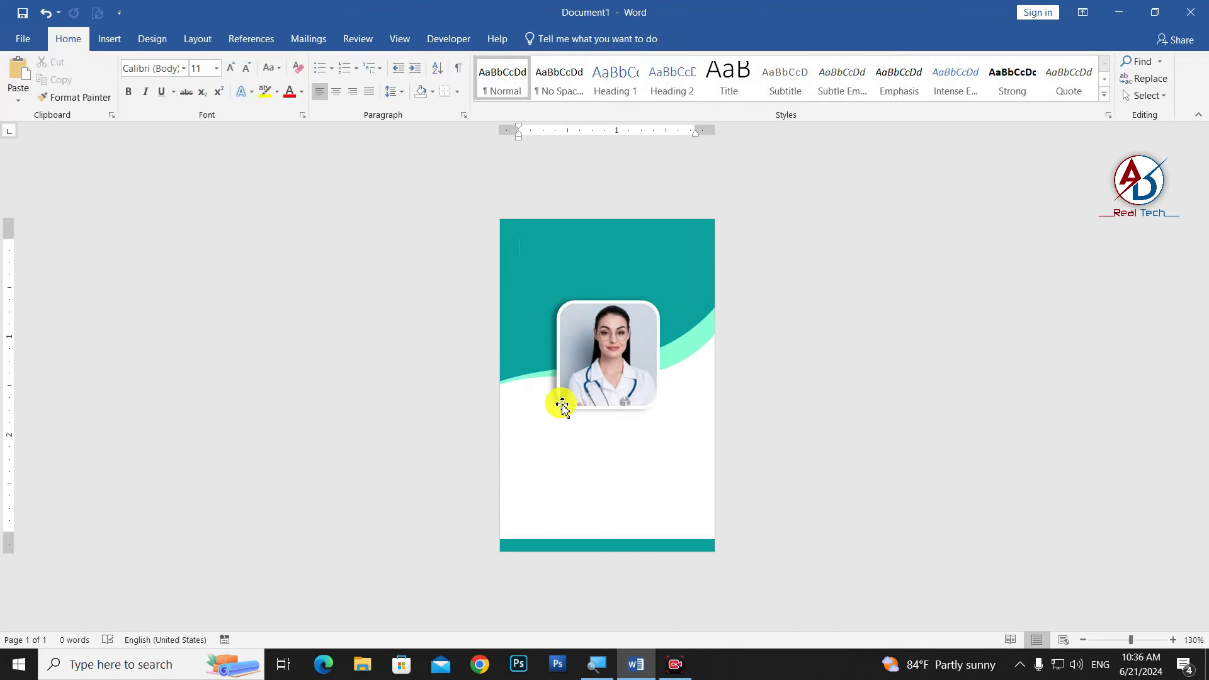
Step: Add a bottom offset shadow to the teal header shape
scroll(565, 408, up, 4)
click(693, 218)
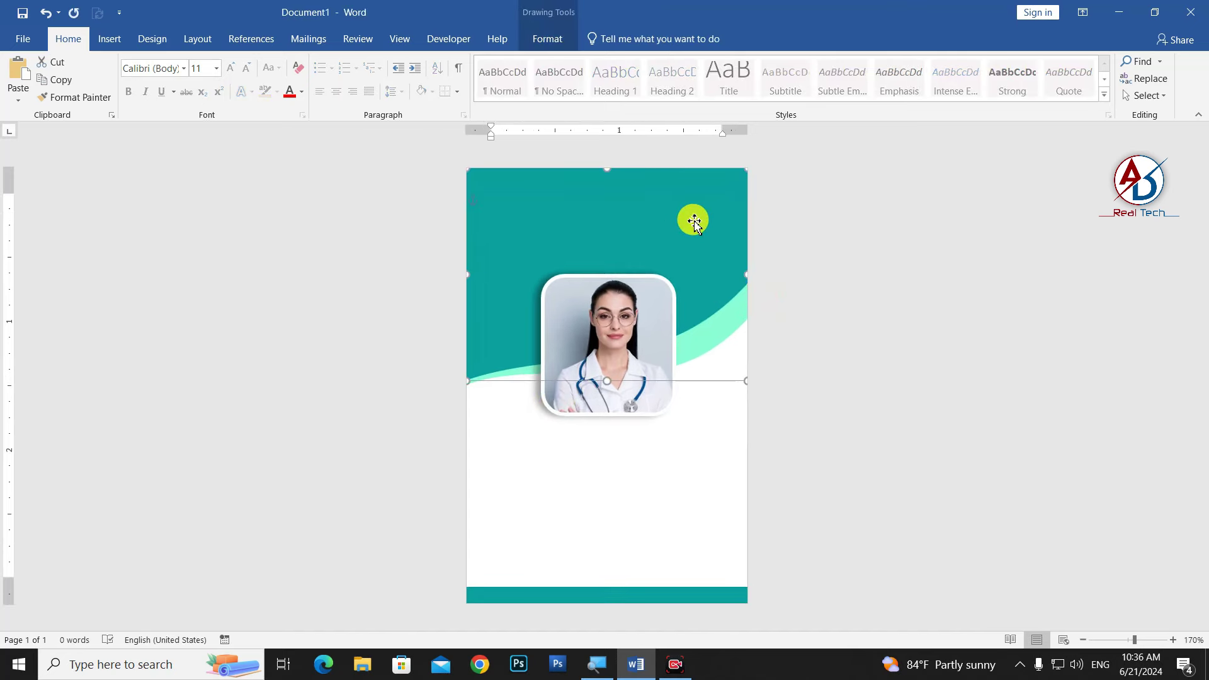
click(548, 40)
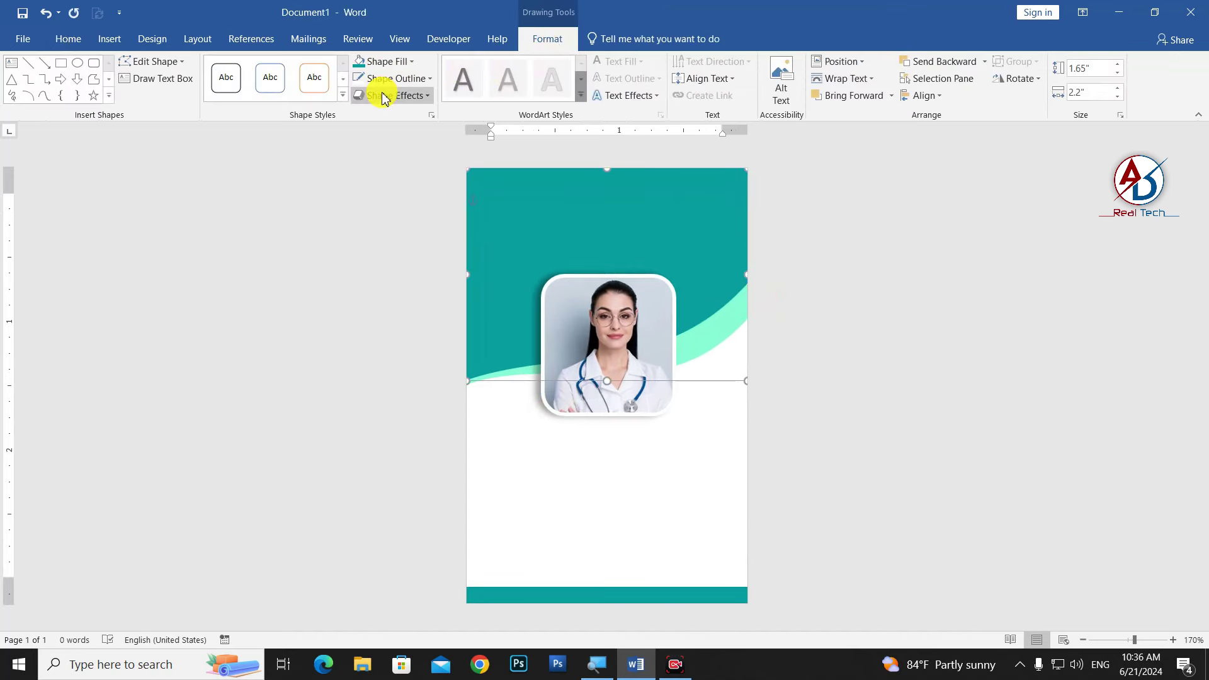
click(392, 95)
click(403, 160)
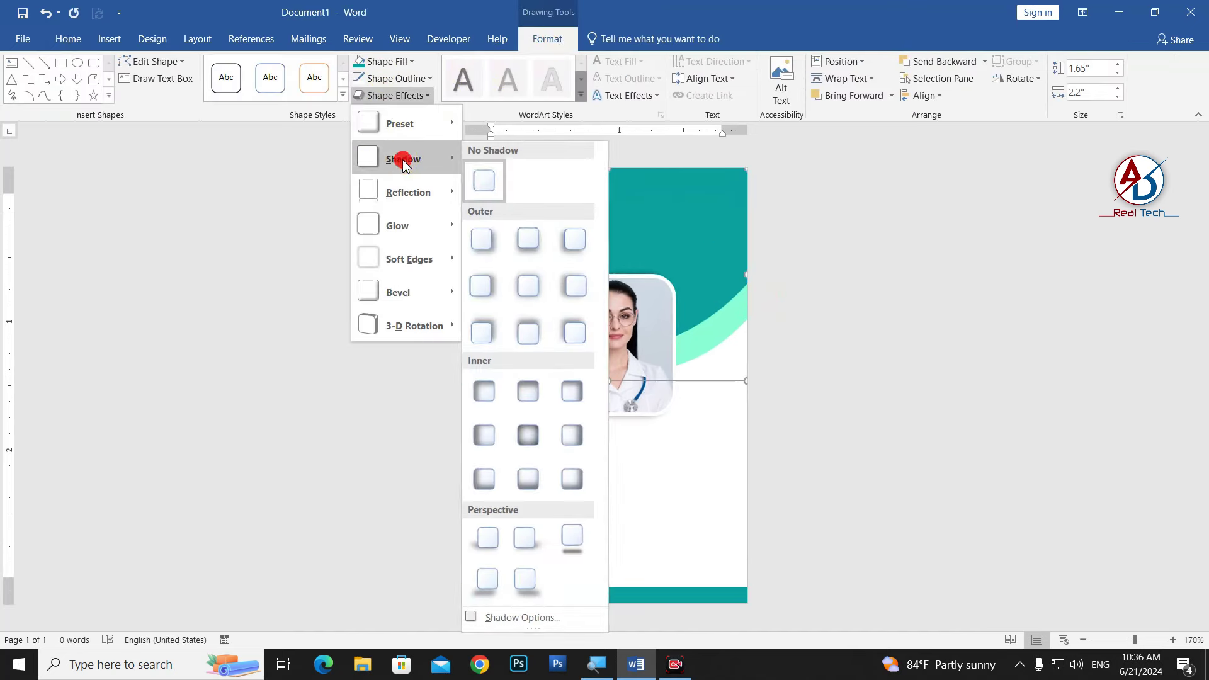
click(543, 242)
click(769, 366)
scroll(689, 378, down, 1)
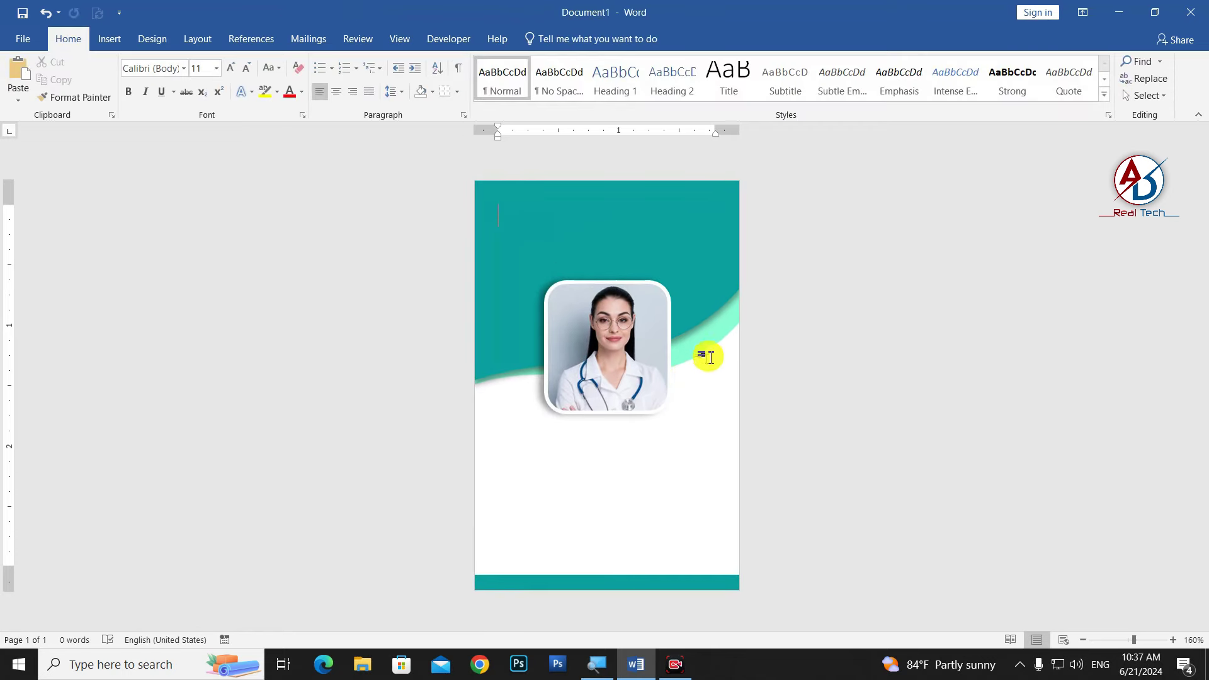
Step: Apply an outer shadow preset to the rounded photo frame shape
click(688, 345)
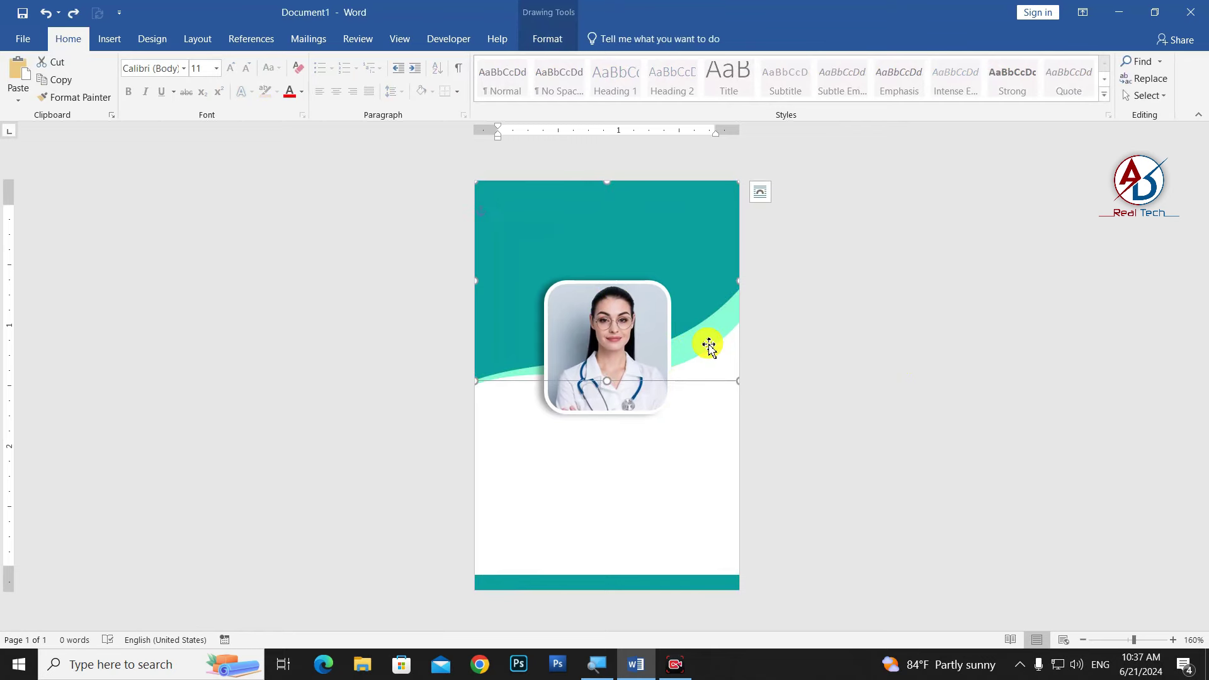
click(706, 344)
click(545, 39)
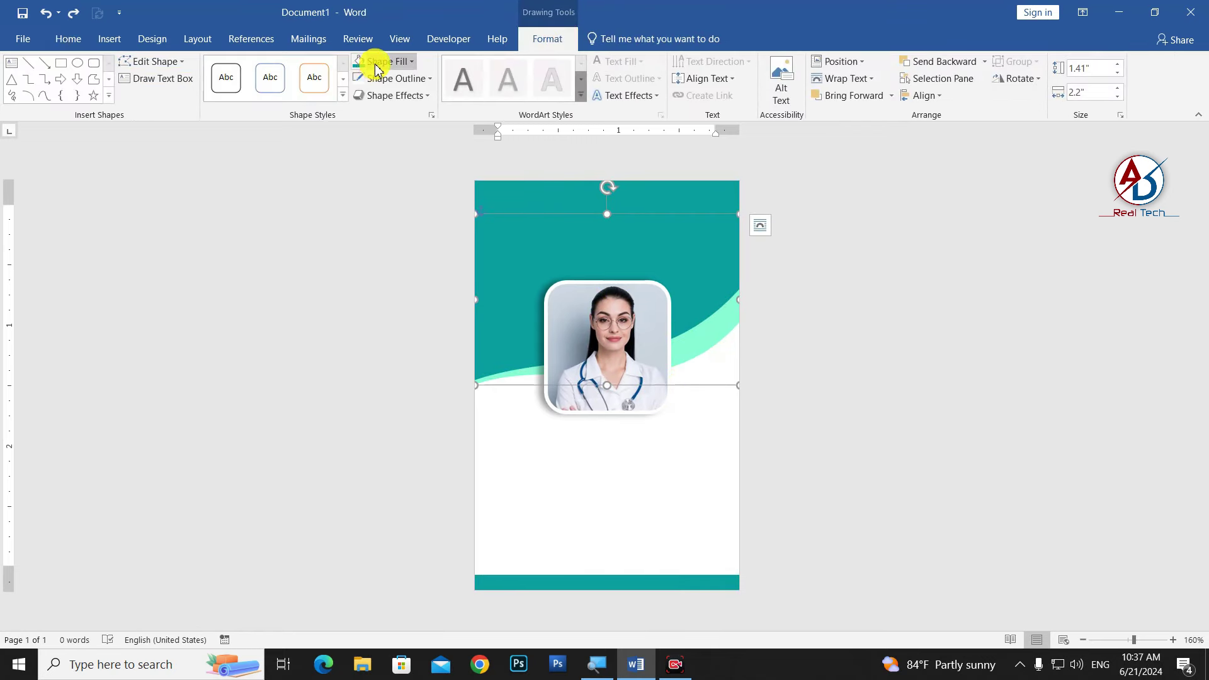
click(397, 95)
mouse_move(402, 159)
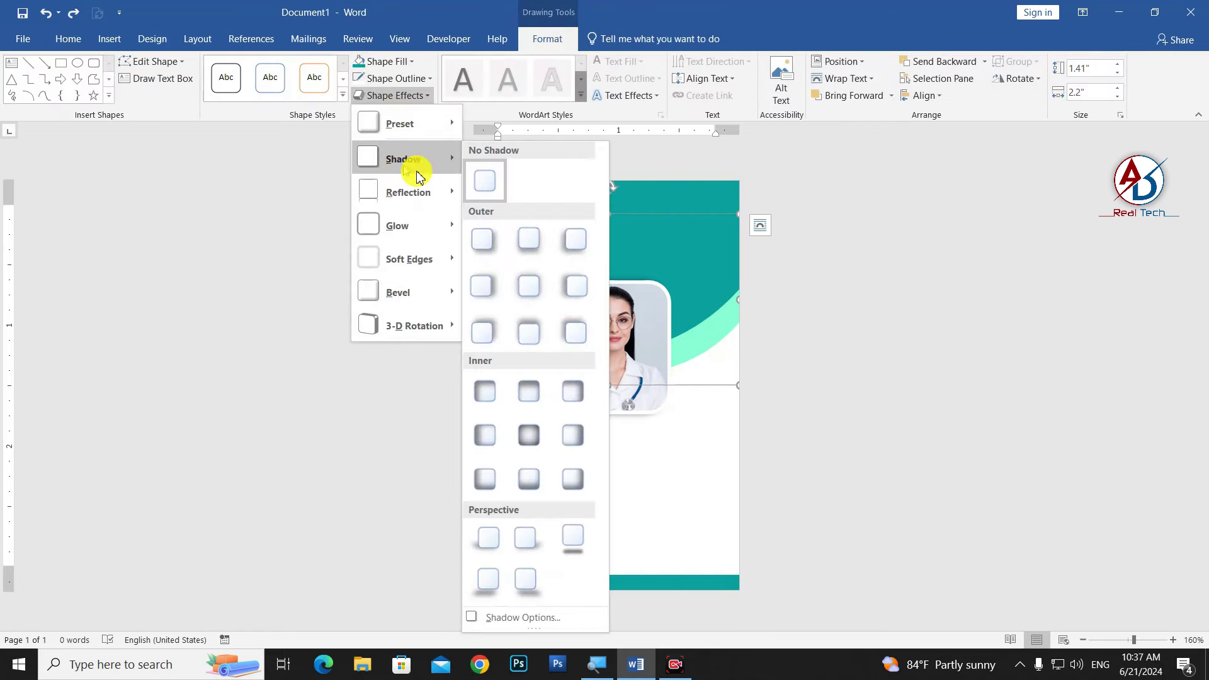
click(537, 238)
click(816, 434)
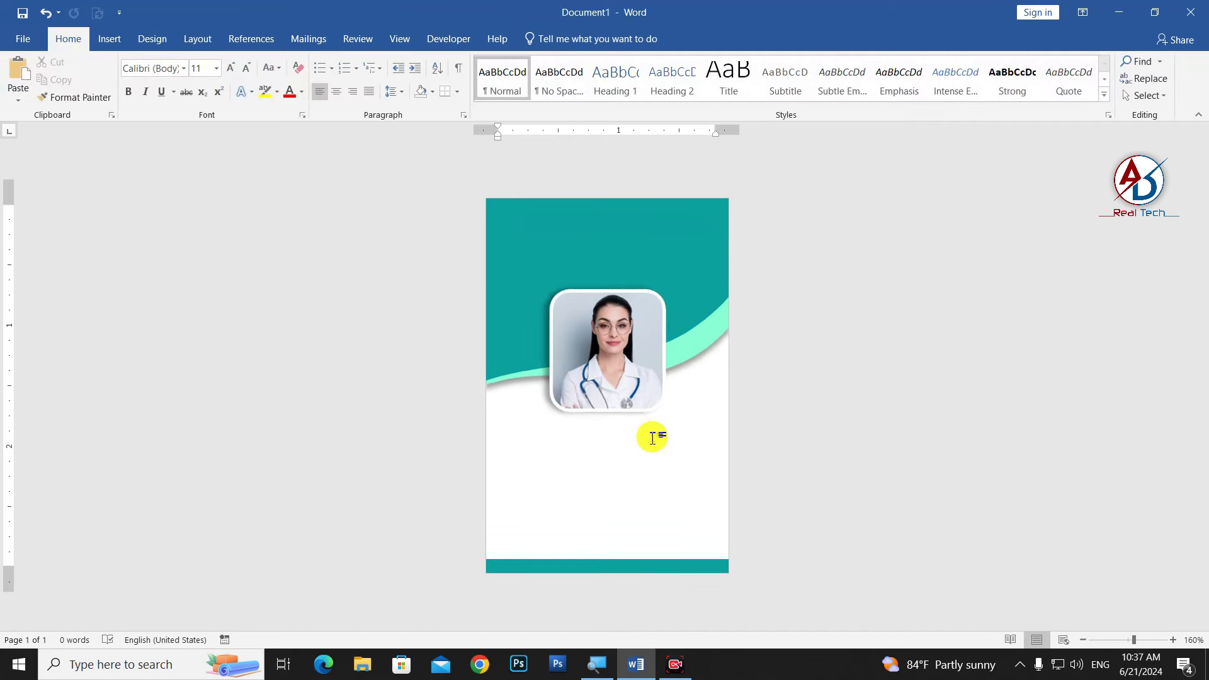
ctrl+scroll(653, 438, up, 1)
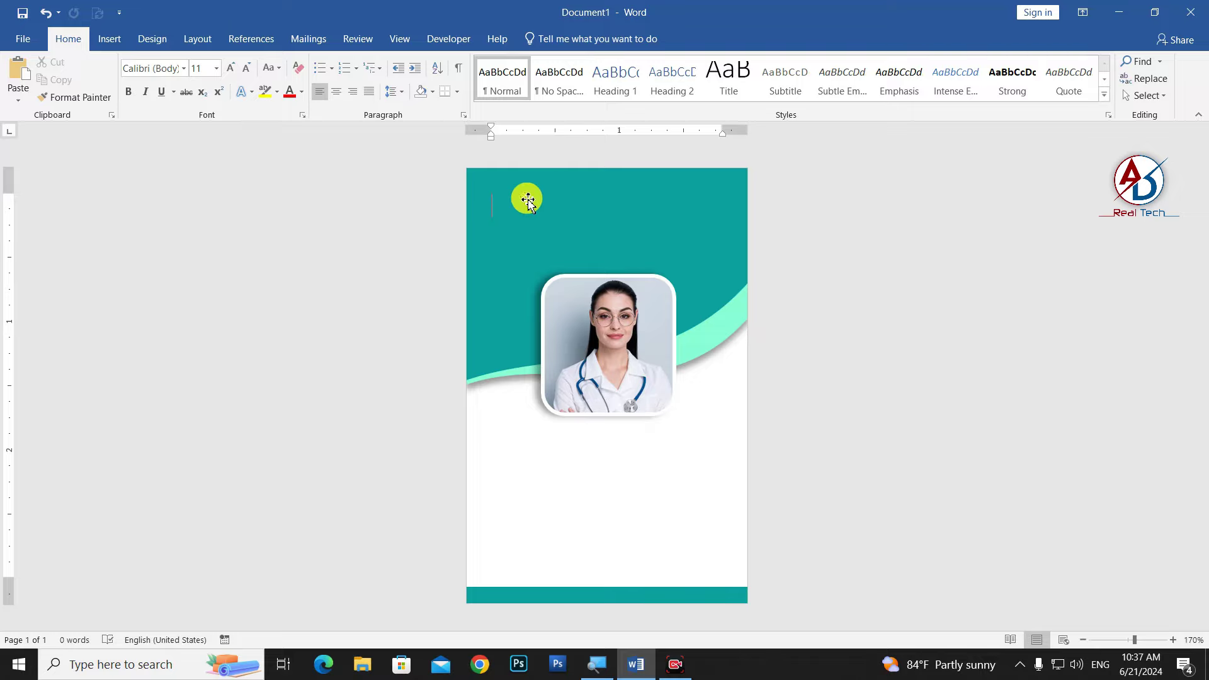
Step: Insert the pngtree medical cross logo picture and set it In Front of Text
click(108, 39)
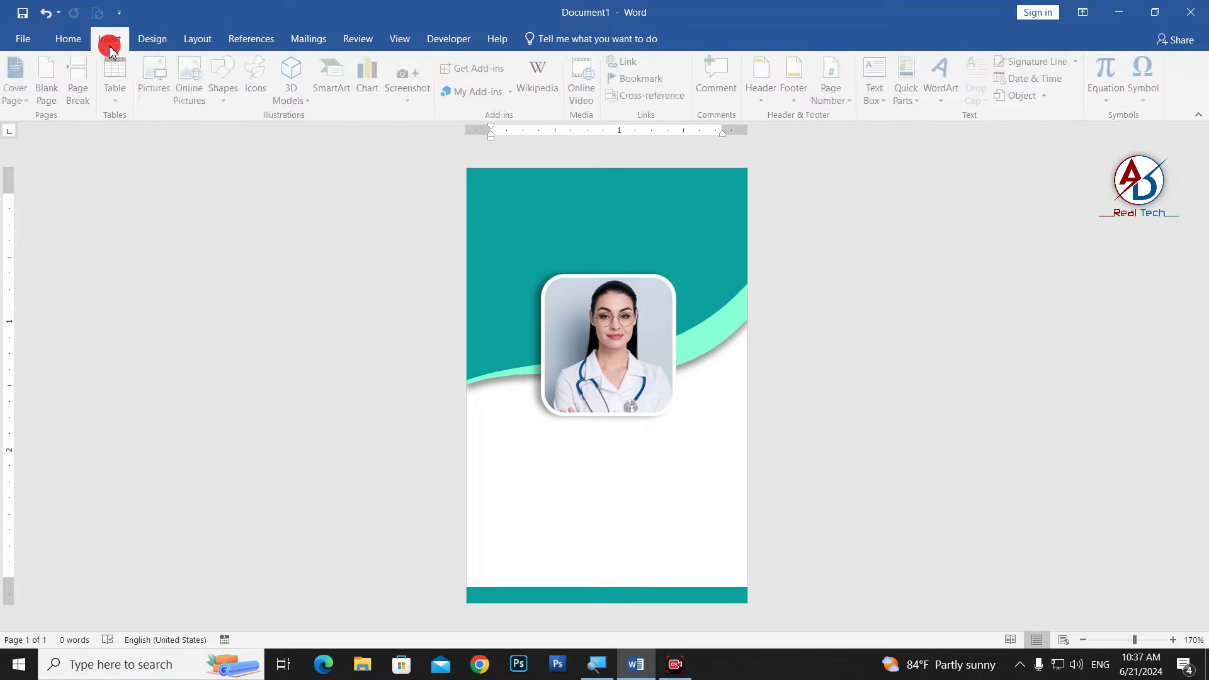
click(155, 74)
scroll(554, 277, down, 5)
scroll(640, 413, down, 5)
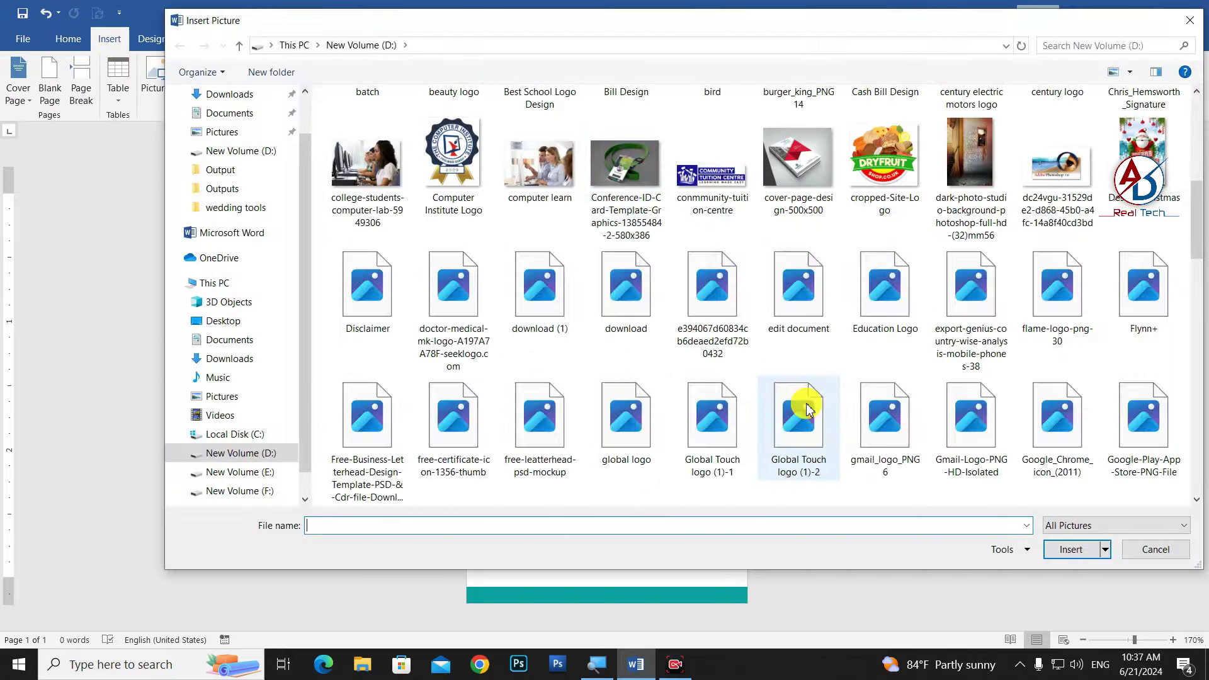
scroll(799, 410, down, 5)
scroll(951, 463, down, 10)
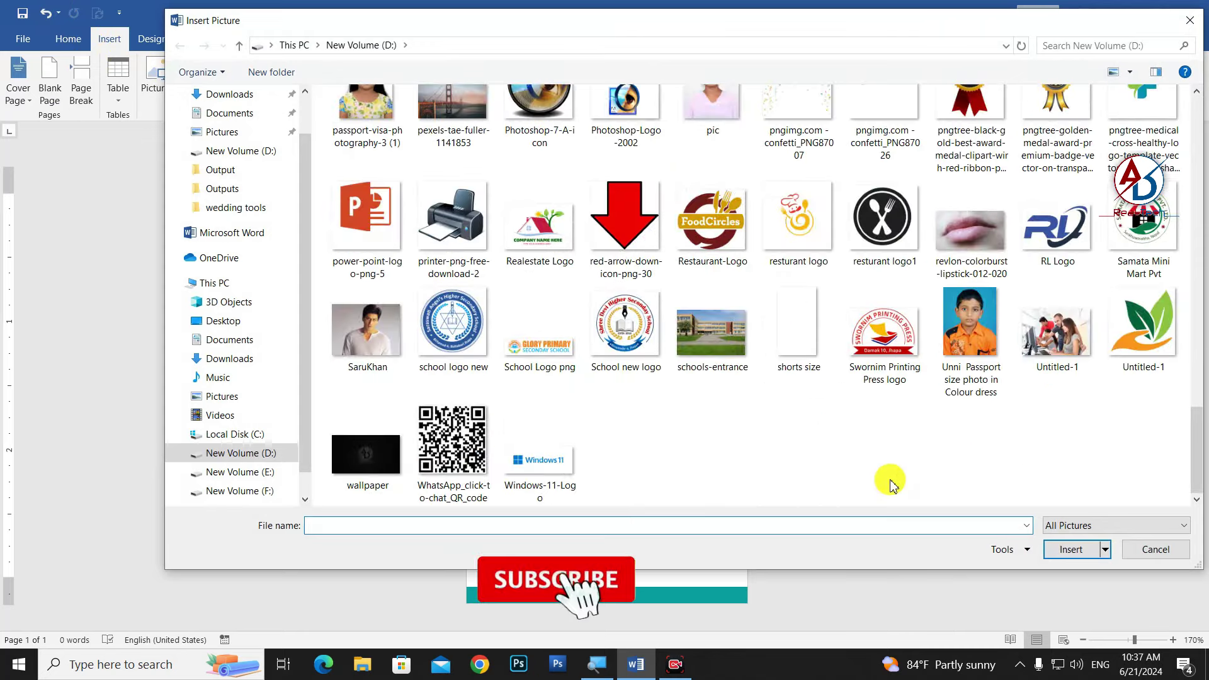
scroll(840, 479, up, 2)
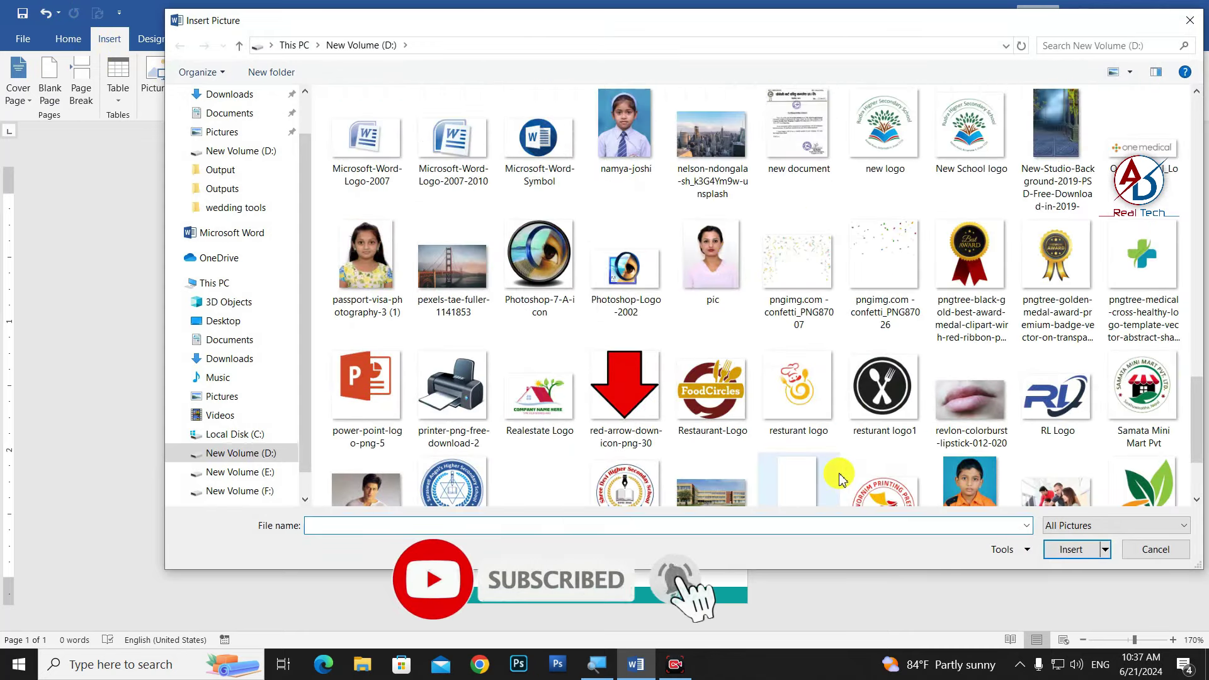
click(1143, 258)
click(1071, 549)
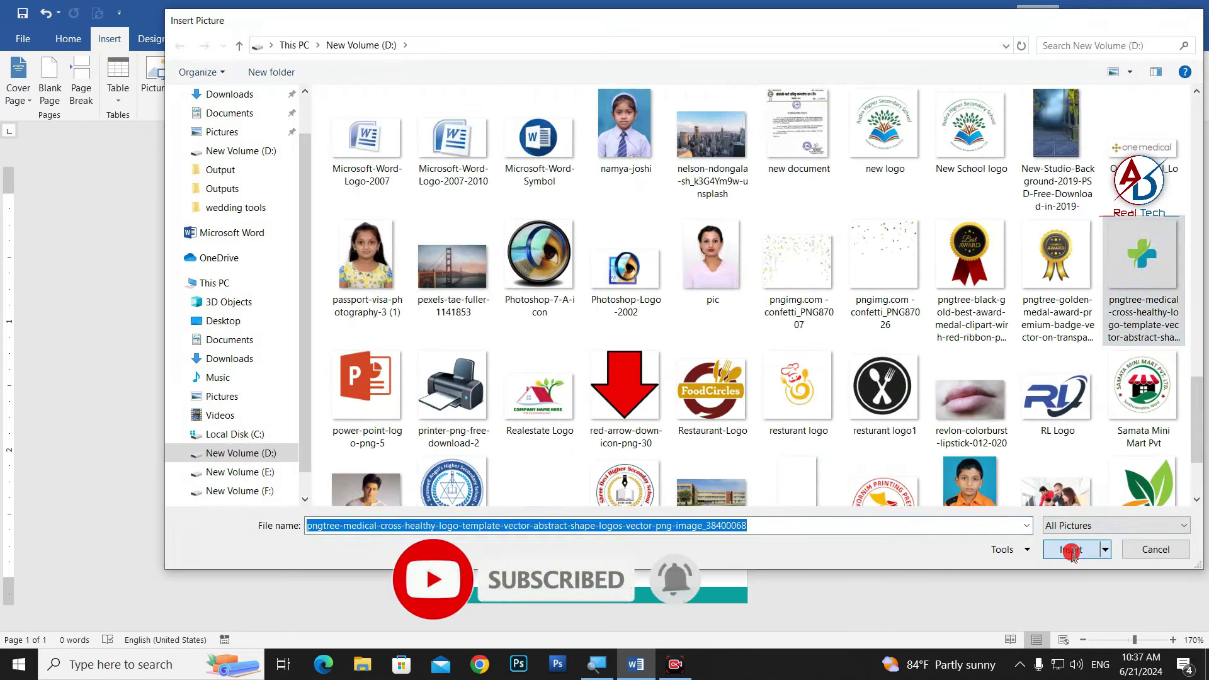
click(795, 92)
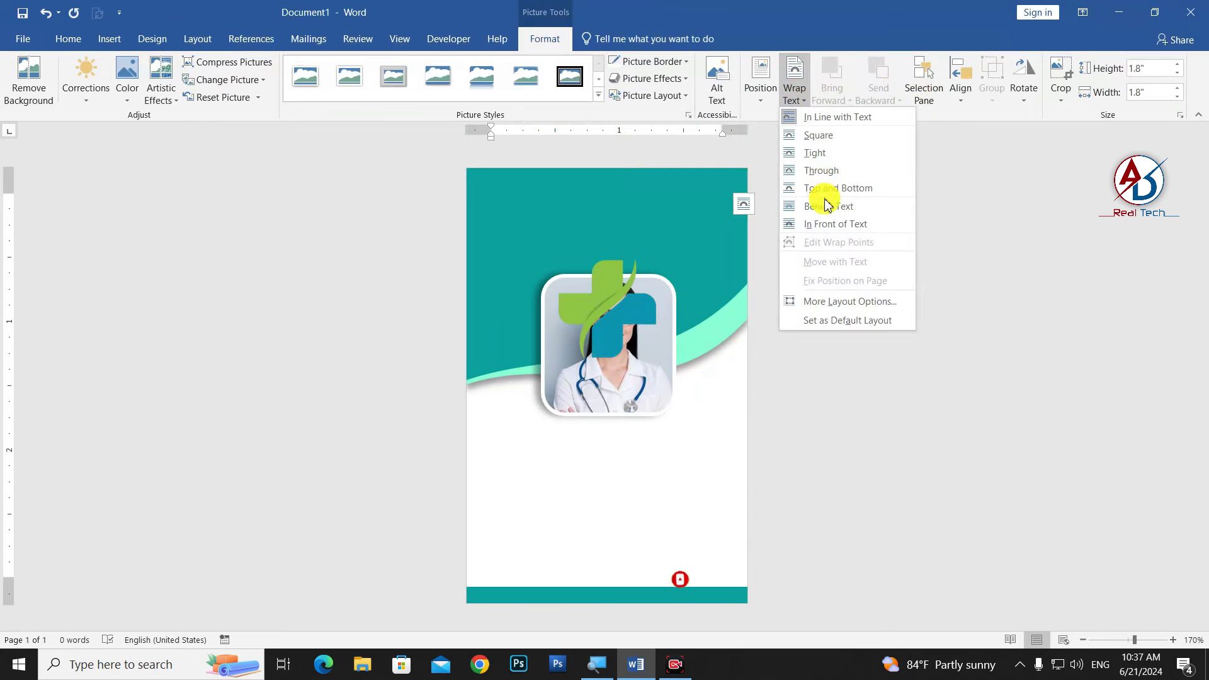
click(838, 222)
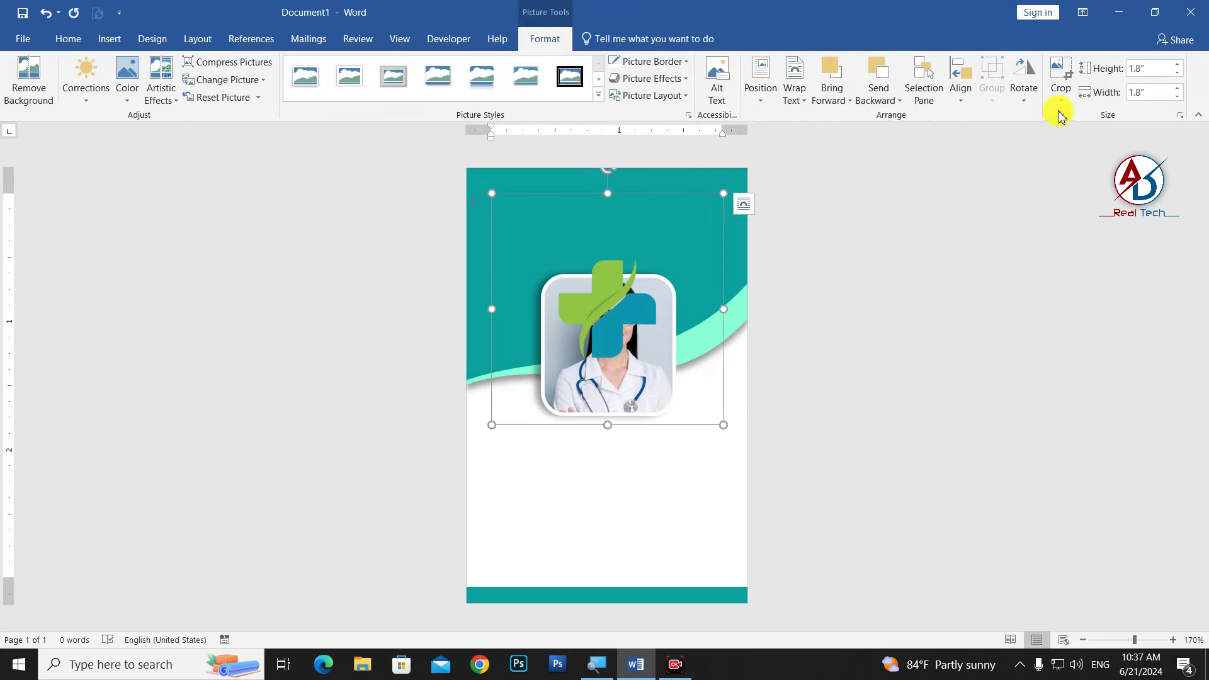
Step: Crop the empty space from all four sides of the cross logo
click(1061, 74)
drag(612, 194, 610, 252)
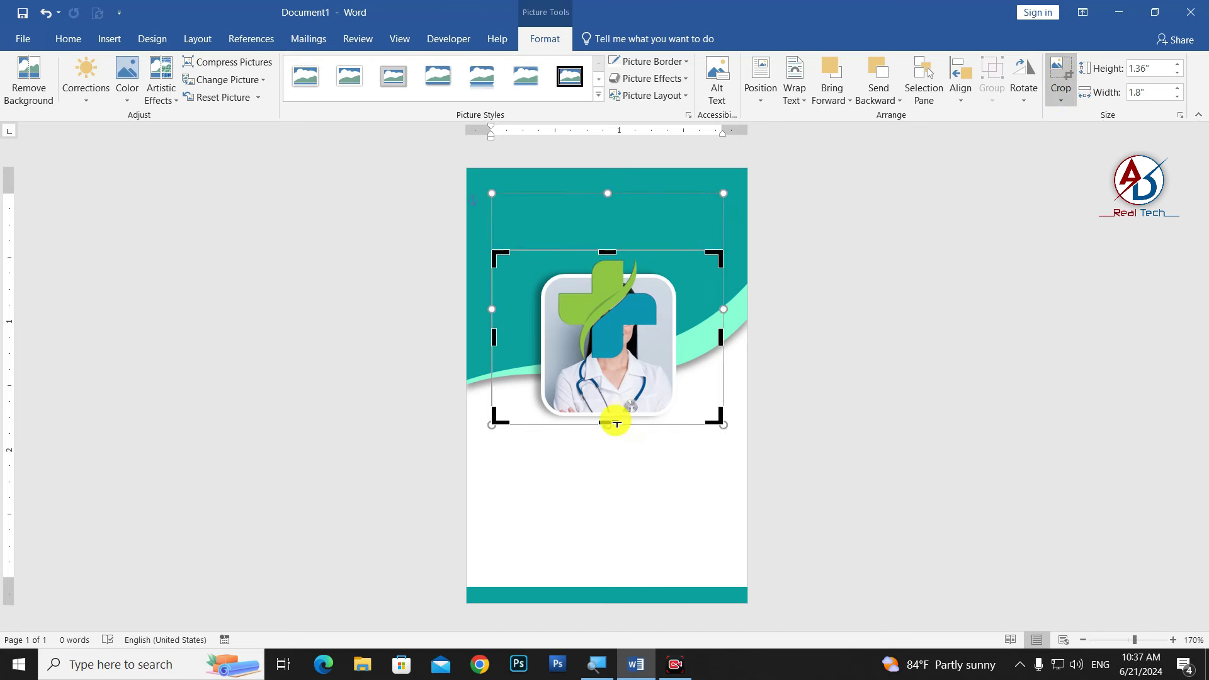
drag(614, 423, 615, 362)
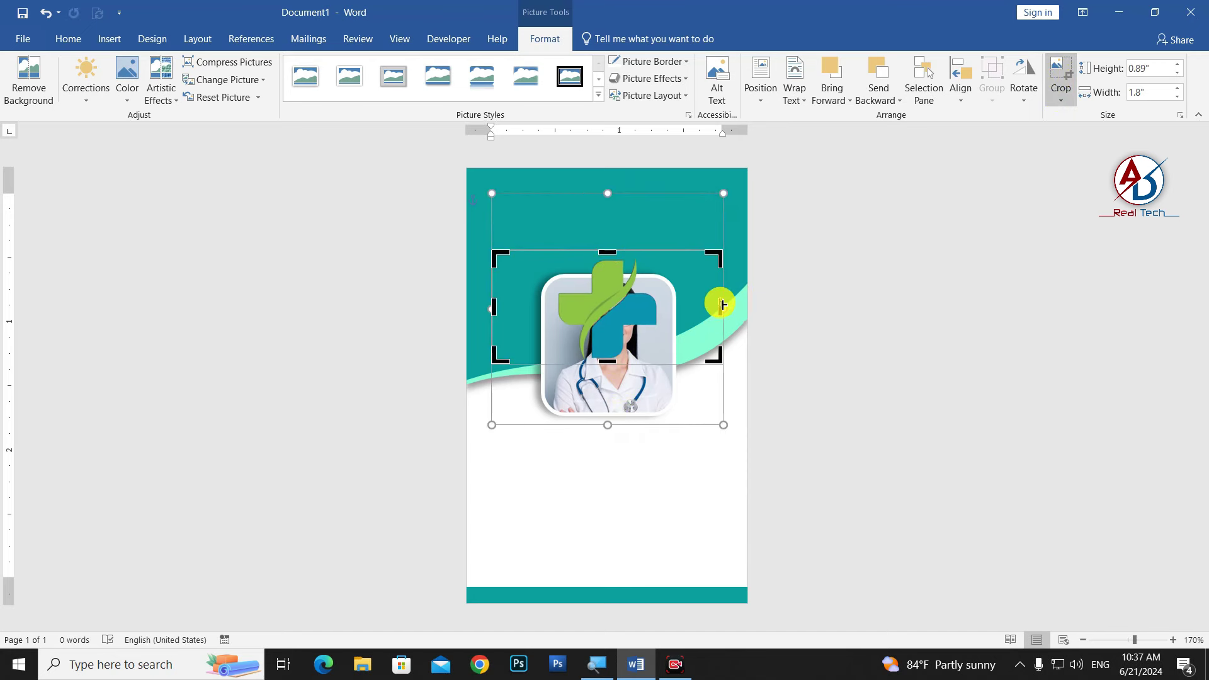
drag(722, 305, 669, 306)
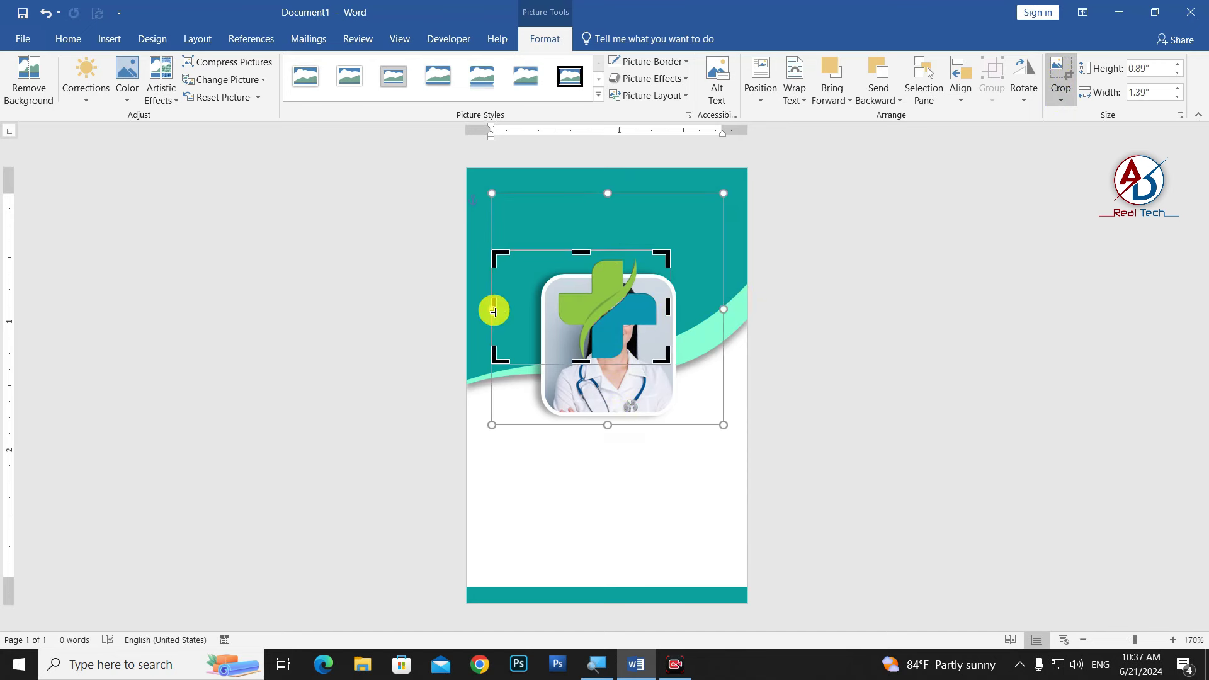
drag(494, 312, 545, 314)
Step: Apply the crop, place the cross logo below the nurse photo, and lower the photo slightly
click(885, 336)
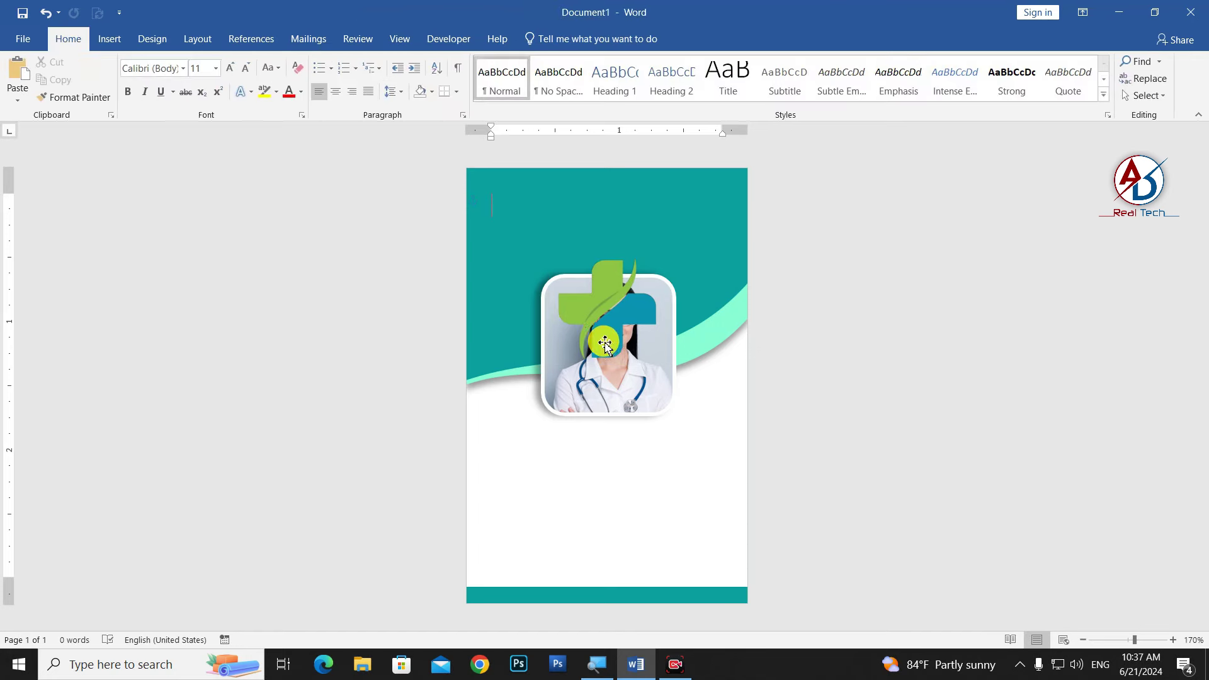
mouse_move(637, 336)
mouse_down()
mouse_move(605, 306)
mouse_move(637, 466)
mouse_move(614, 258)
mouse_move(590, 226)
mouse_move(604, 206)
mouse_move(620, 207)
mouse_up()
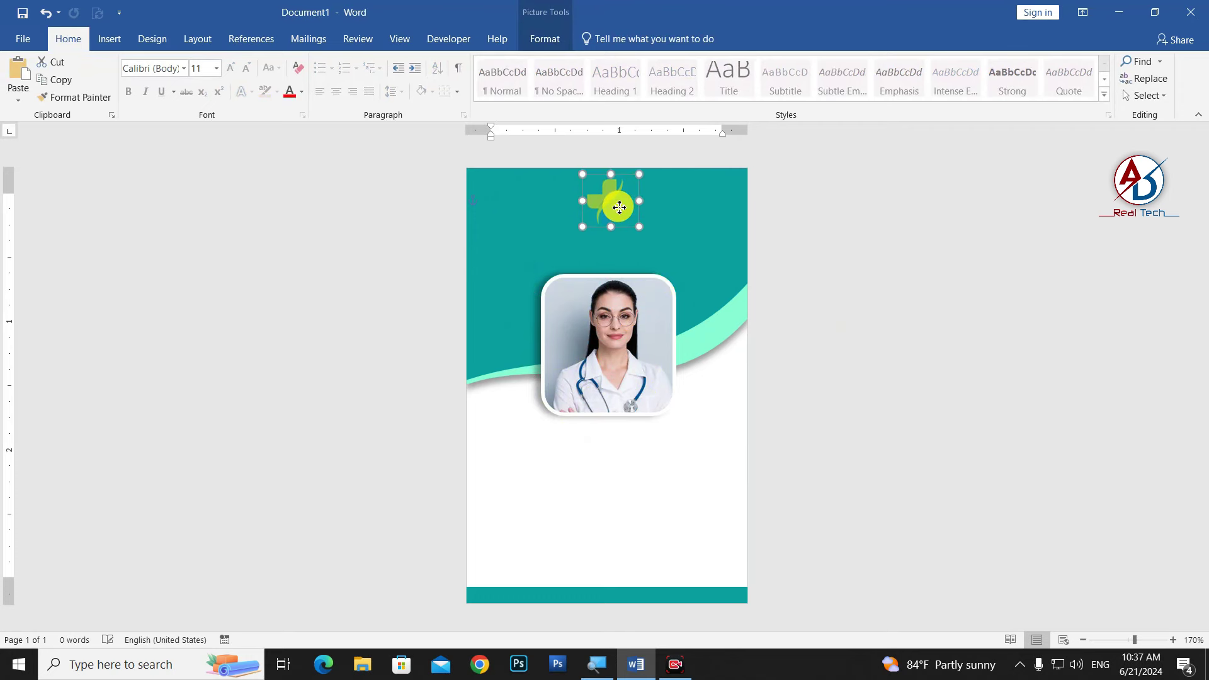
click(546, 38)
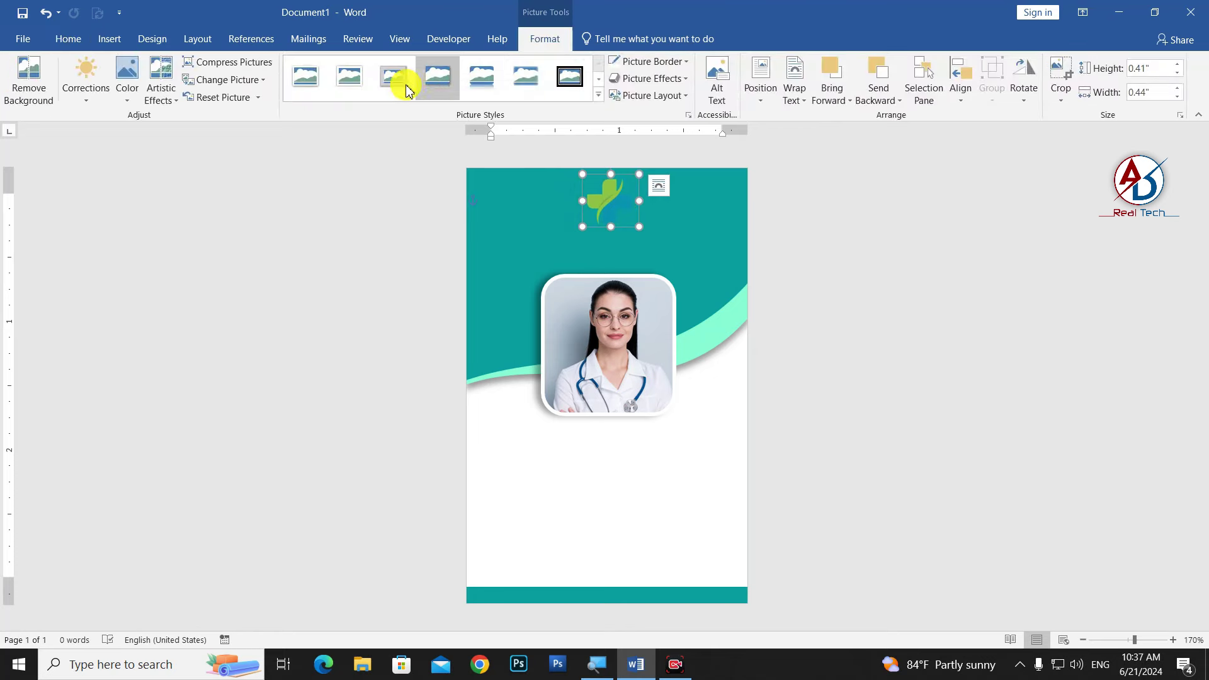
click(652, 78)
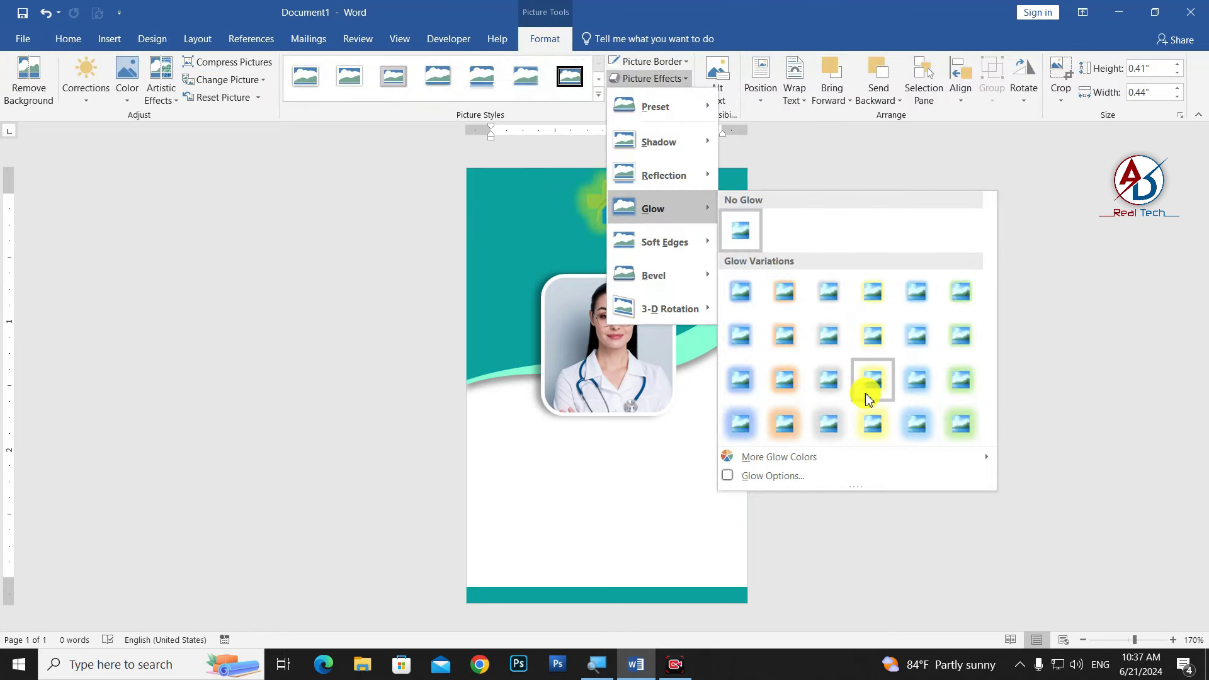
mouse_move(653, 209)
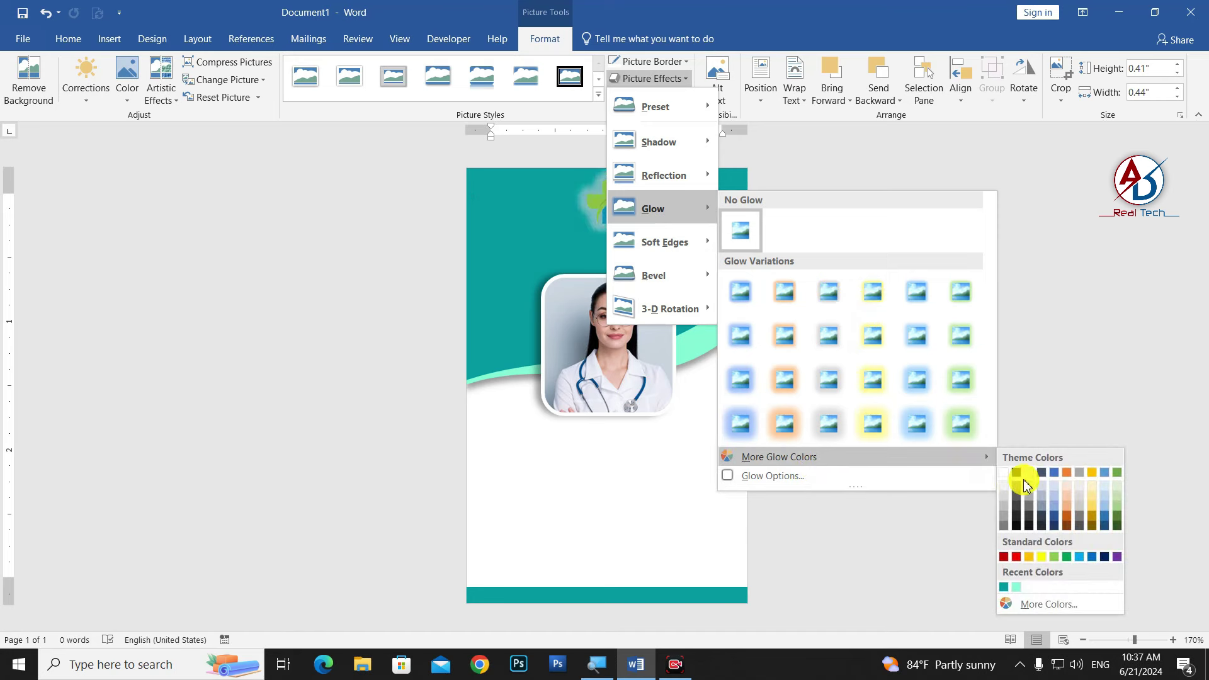
click(1085, 289)
drag(618, 207, 624, 528)
mouse_move(612, 393)
mouse_down()
mouse_move(619, 416)
mouse_move(604, 378)
mouse_up()
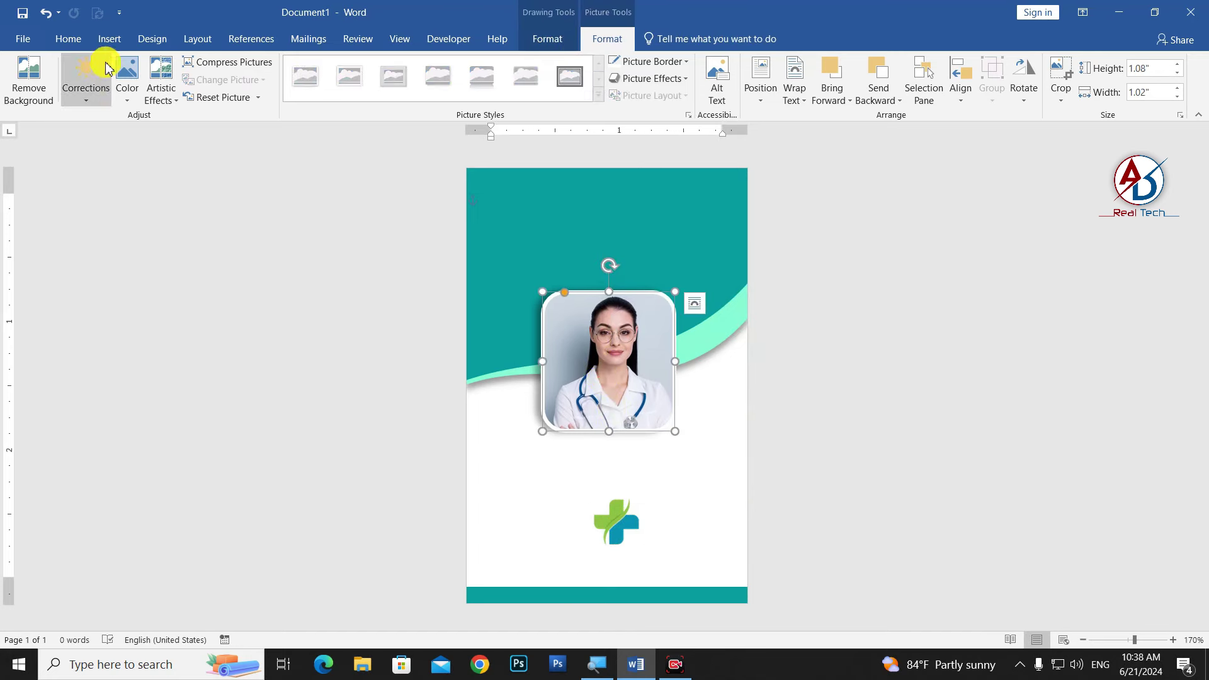
Step: Draw a small rounded square on the header, centred, with white fill and no outline
click(107, 40)
click(223, 81)
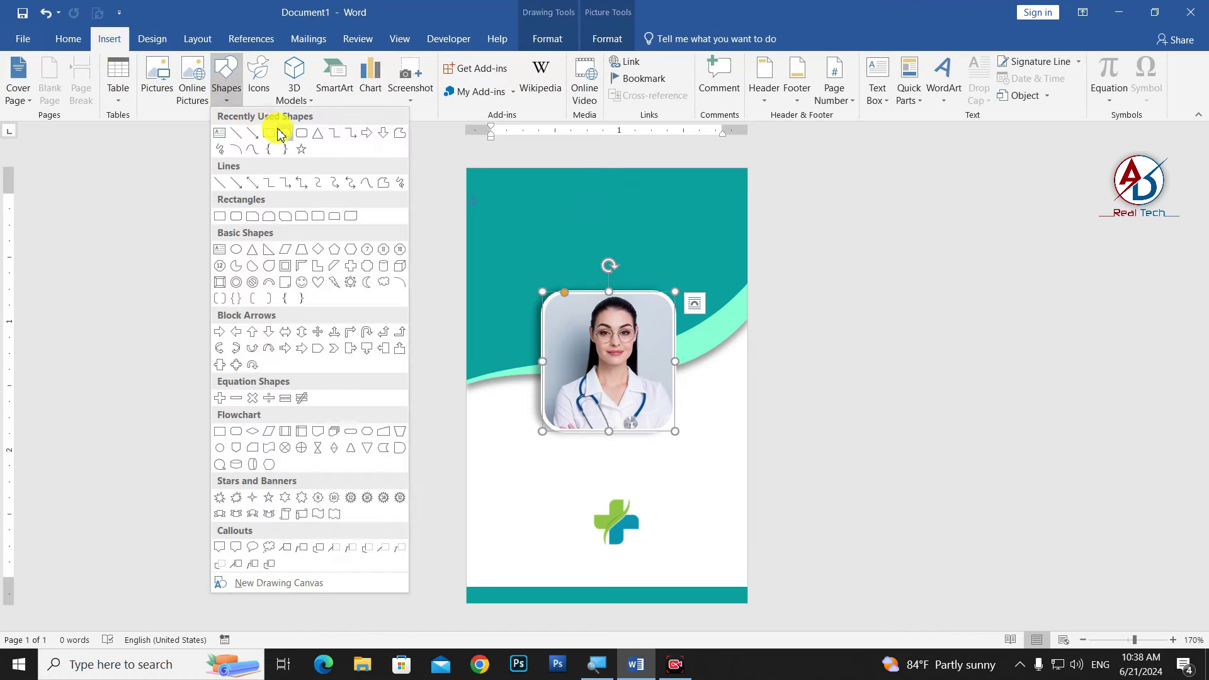
click(301, 134)
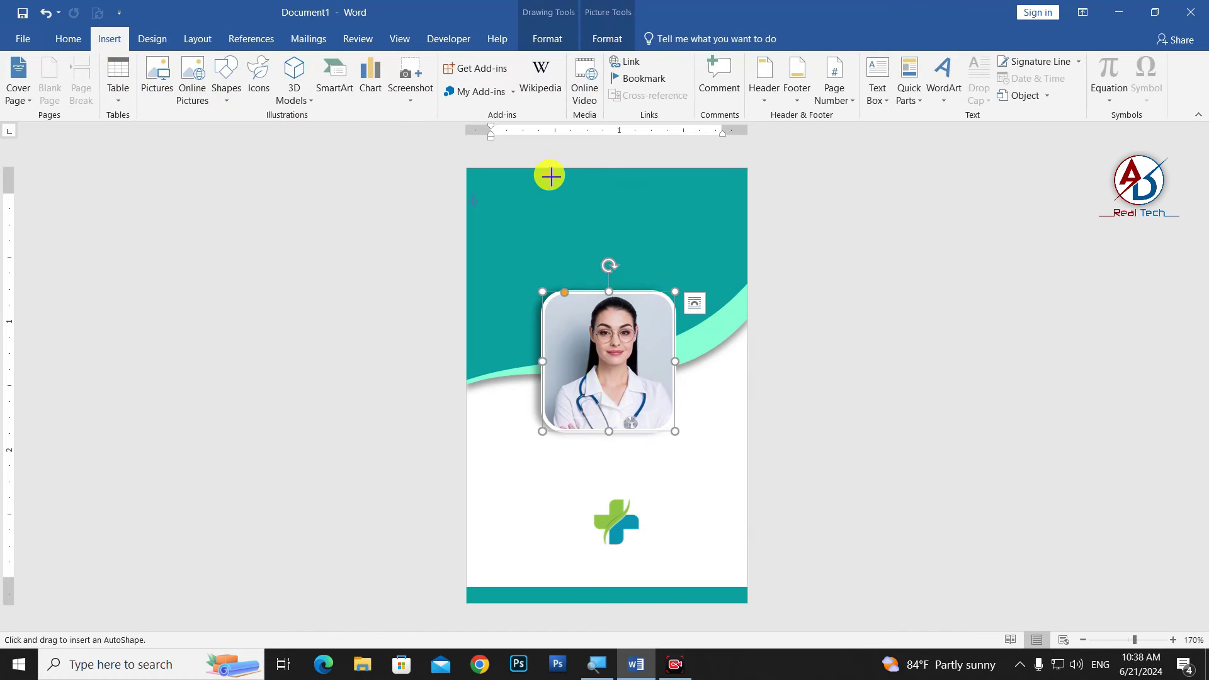
mouse_move(562, 180)
mouse_down()
mouse_move(606, 233)
mouse_move(628, 214)
mouse_up()
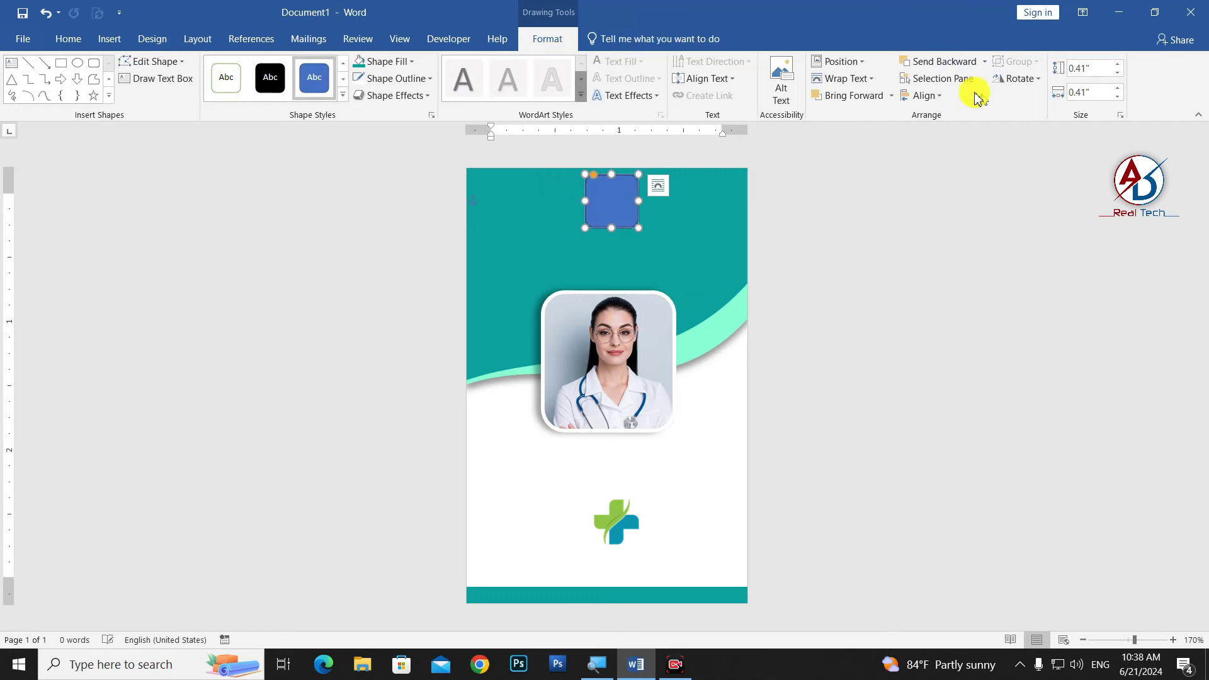
click(924, 95)
click(948, 129)
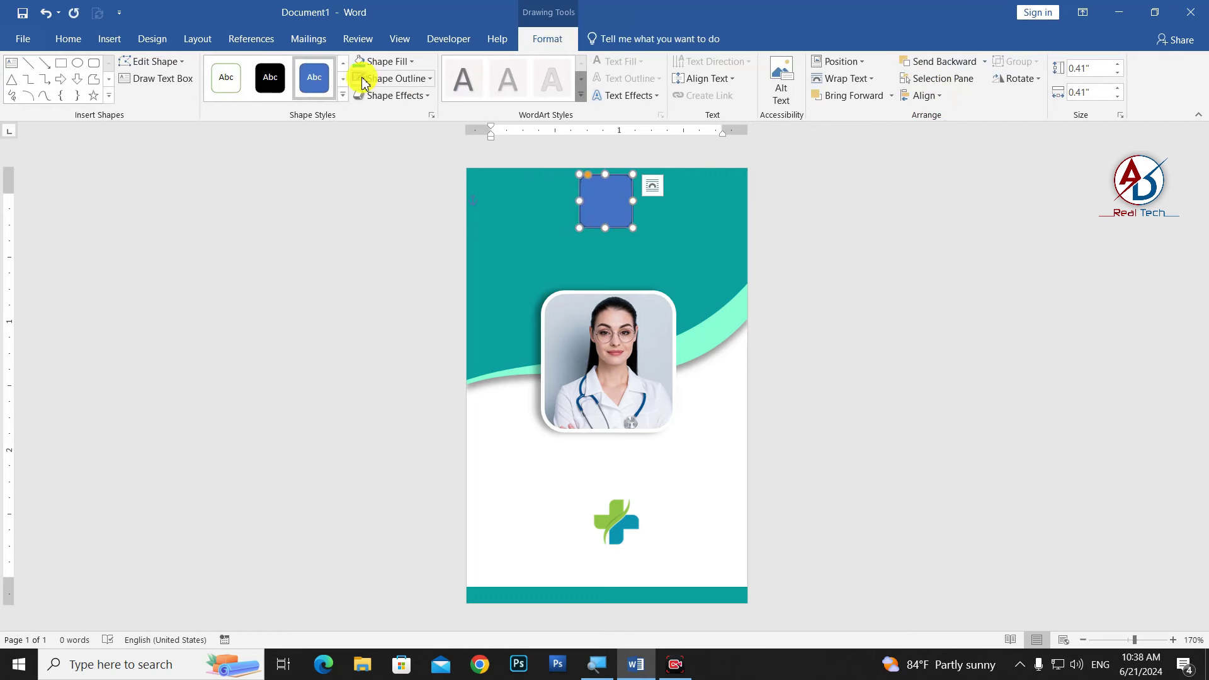
click(382, 61)
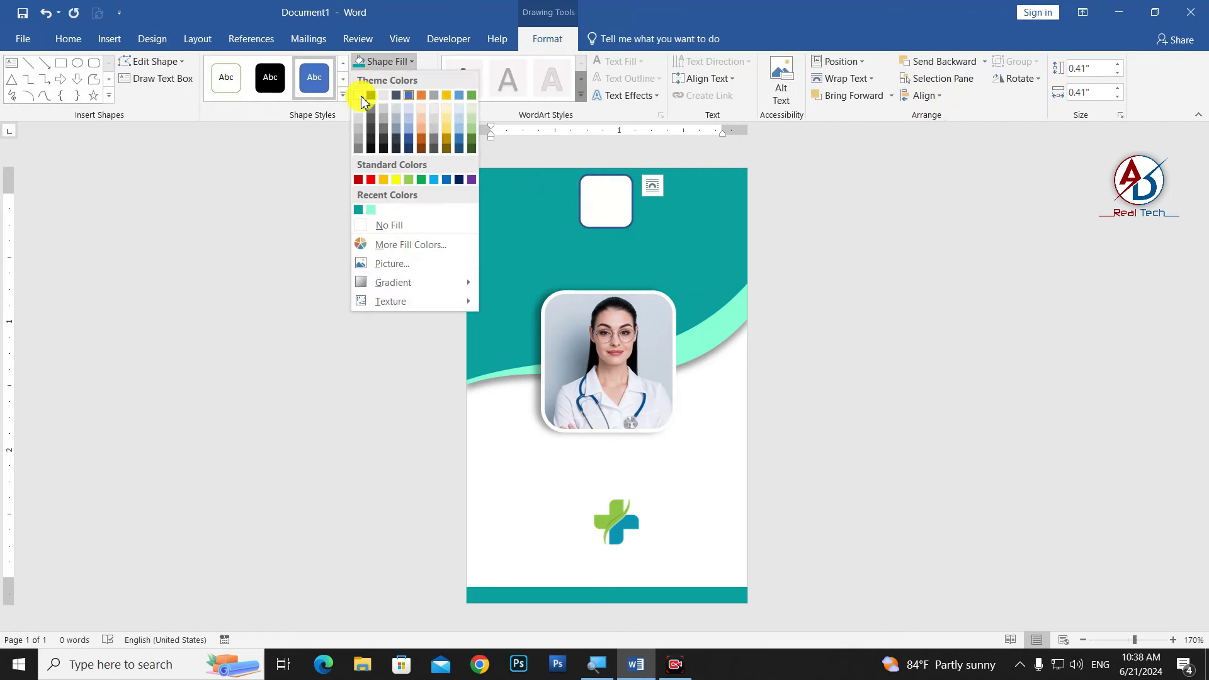
click(364, 87)
click(396, 78)
click(399, 238)
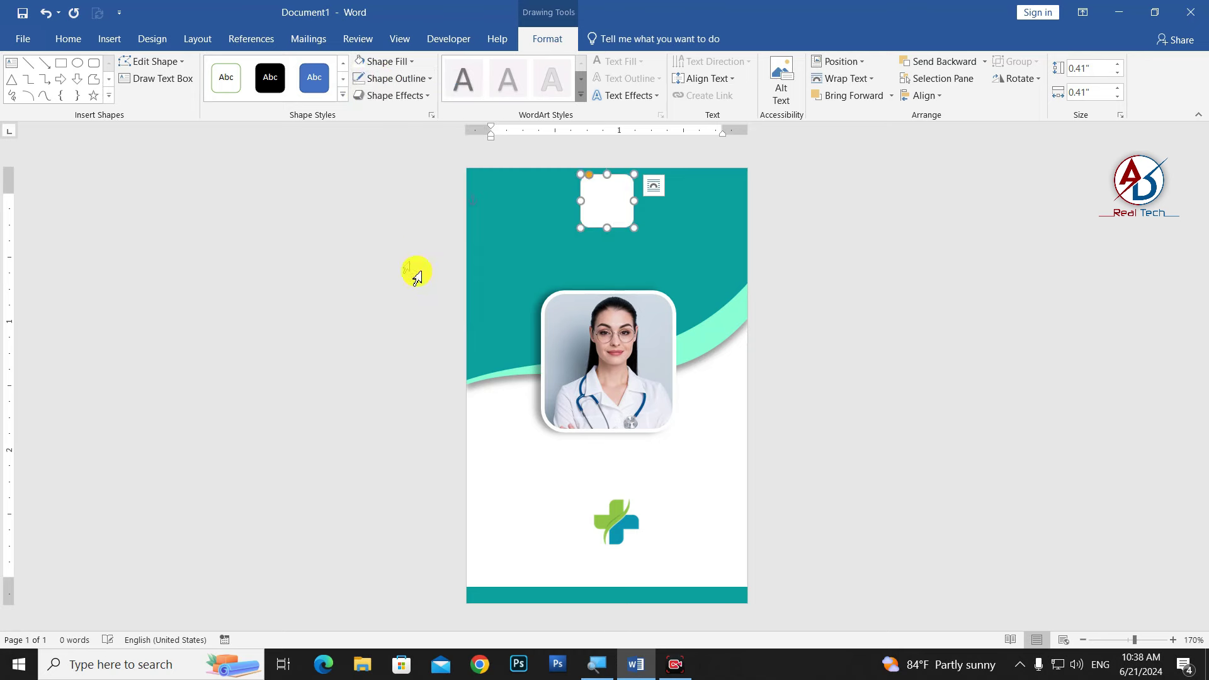
Step: Place the cross logo on the white square, bring it forward, and nudge it centred
drag(625, 539, 617, 221)
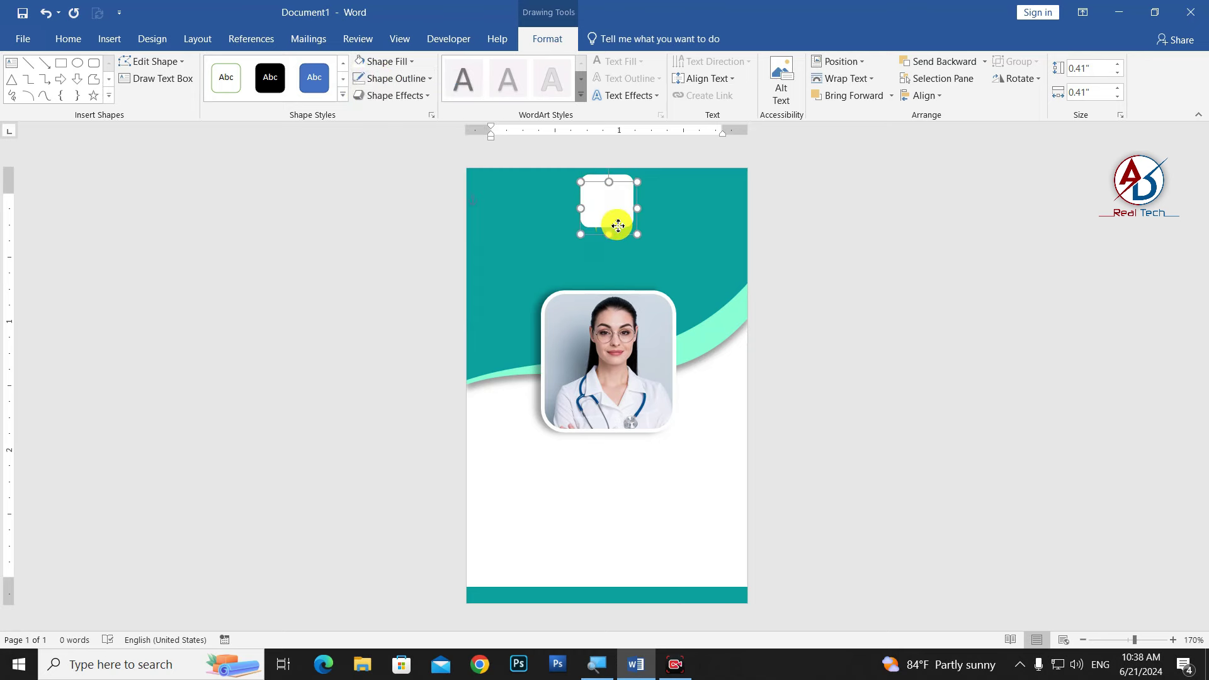
click(530, 41)
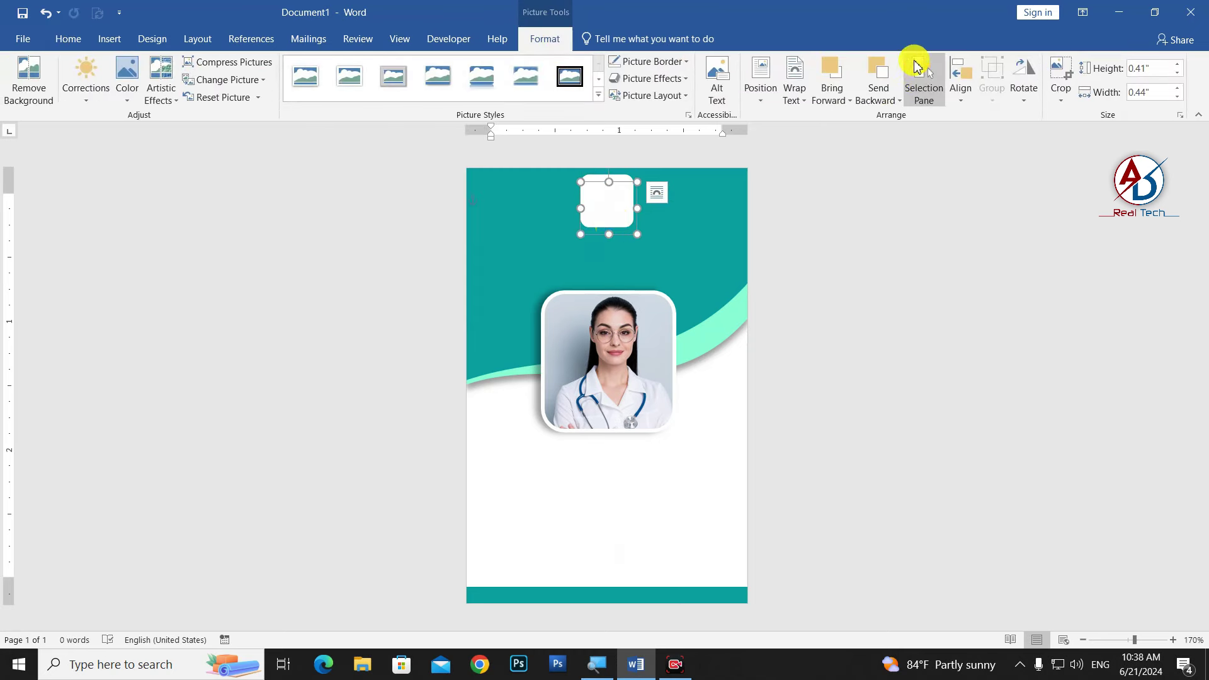
click(820, 70)
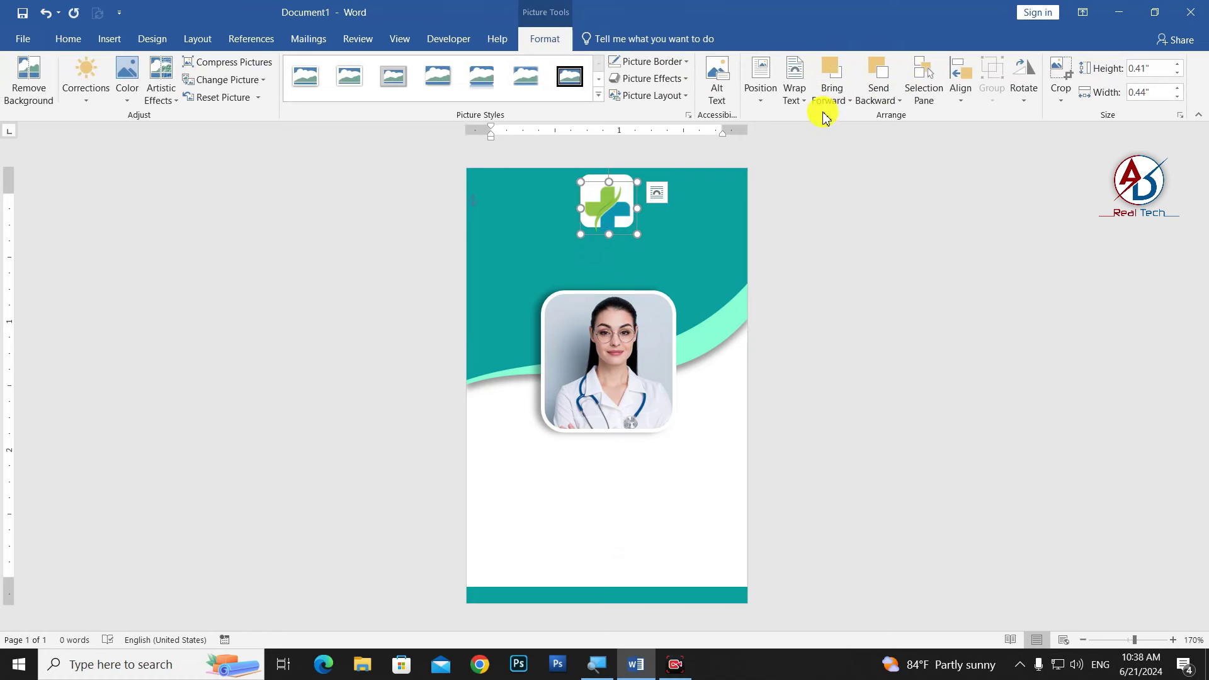
key(Up)
key(Up)
key(Up)
key(Up)
key(Left)
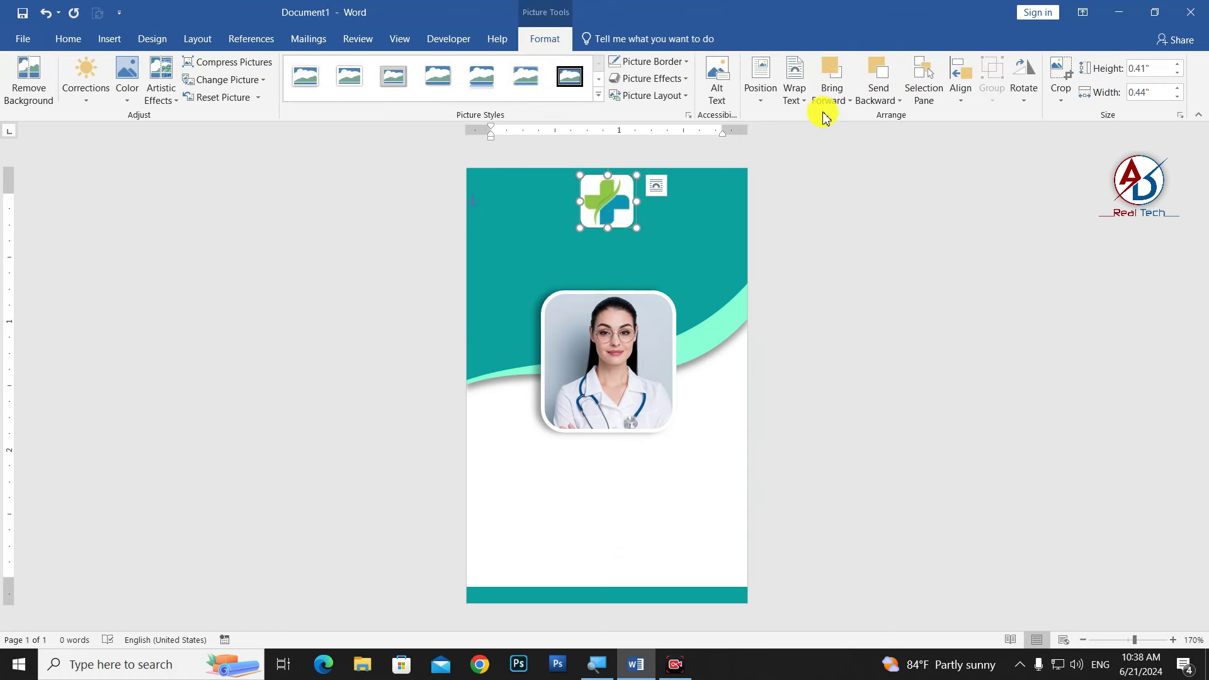
click(932, 345)
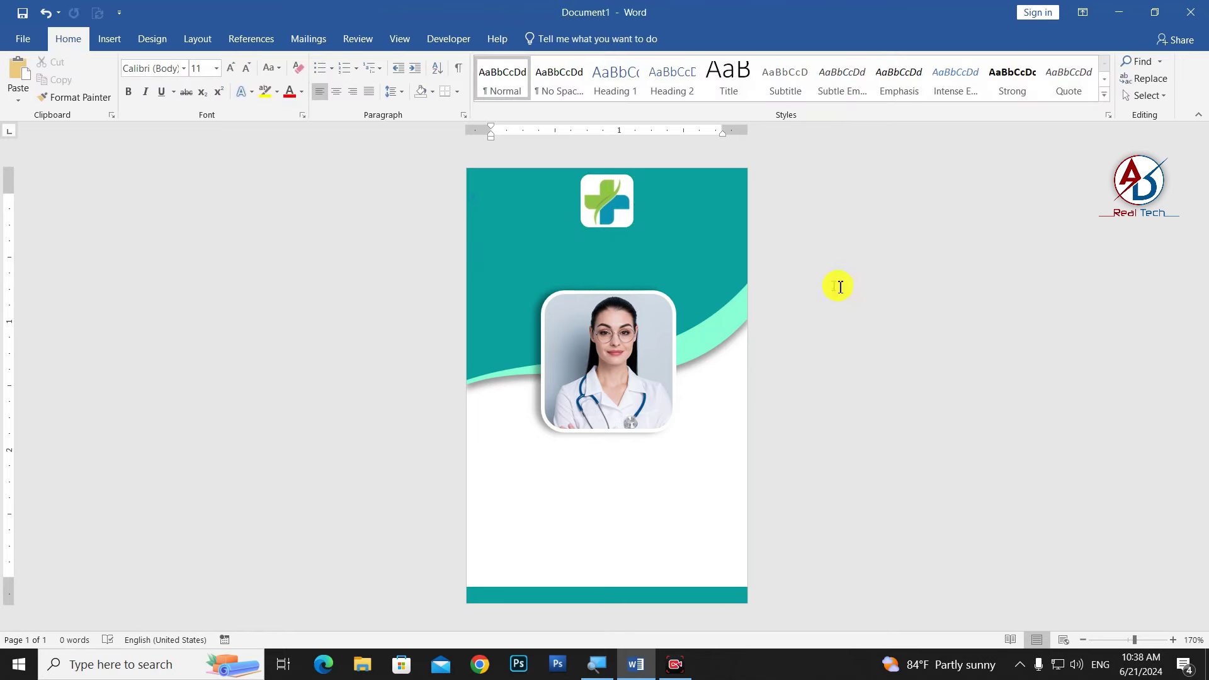
Step: Add a WordArt text box with No Spacing style in the ChunkFive Roman font
click(109, 41)
click(945, 73)
click(944, 127)
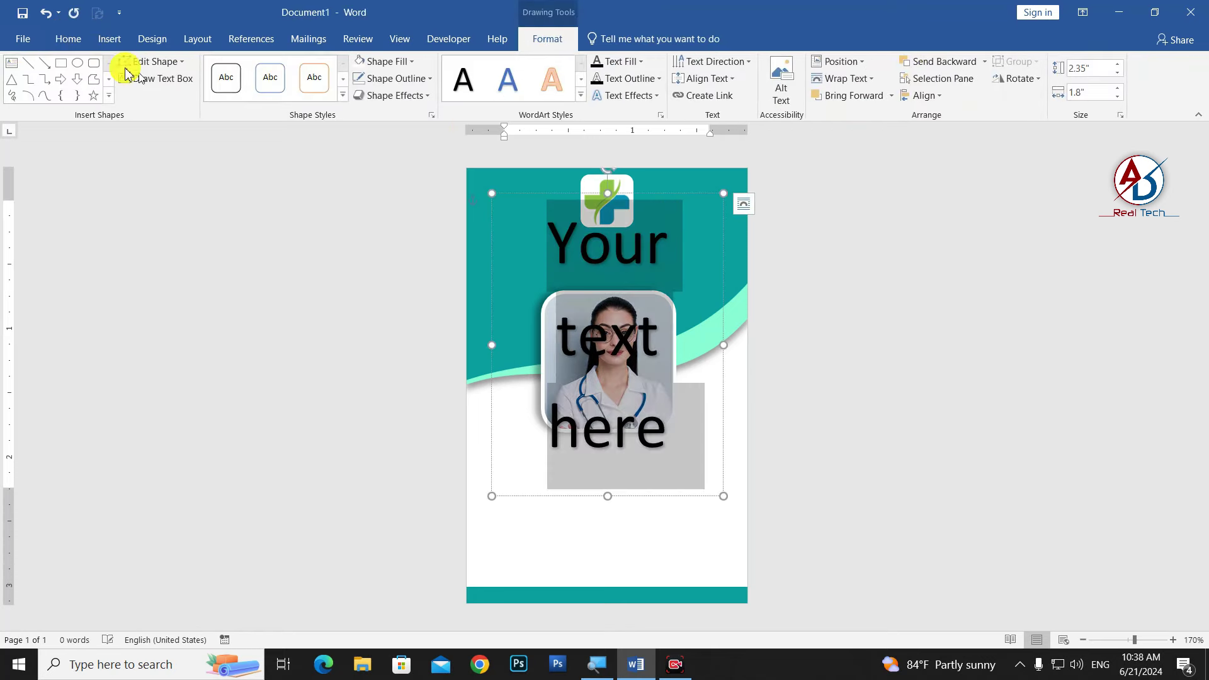
click(68, 39)
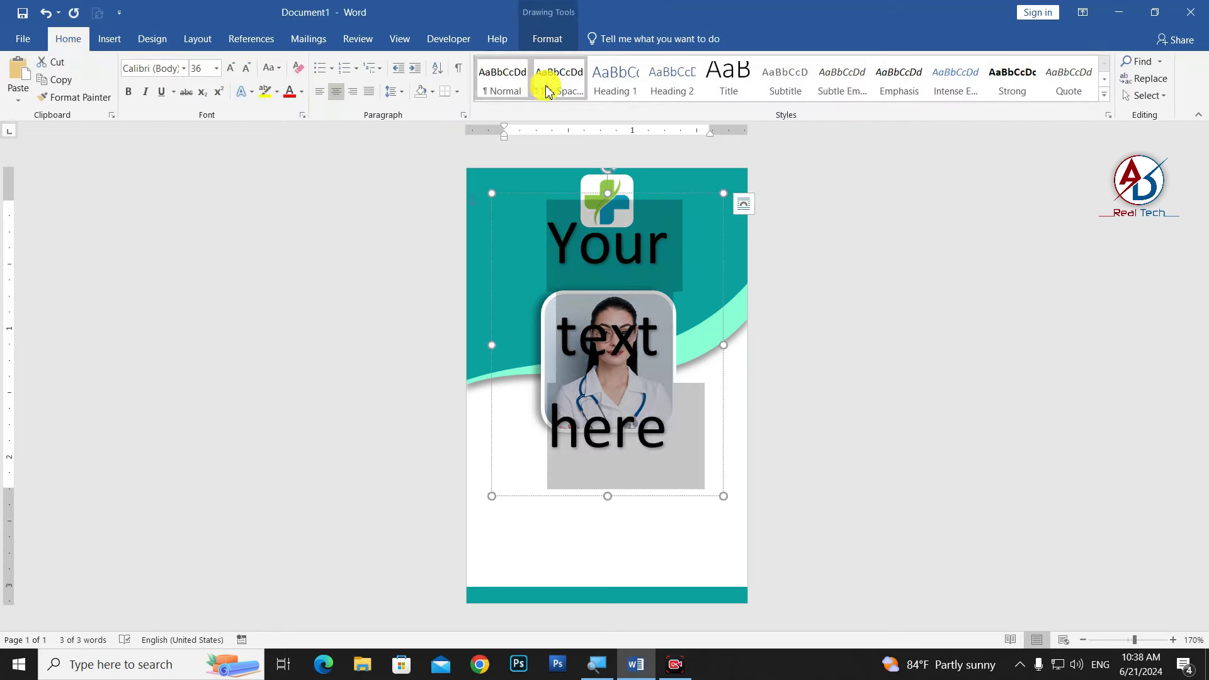
click(547, 91)
click(183, 68)
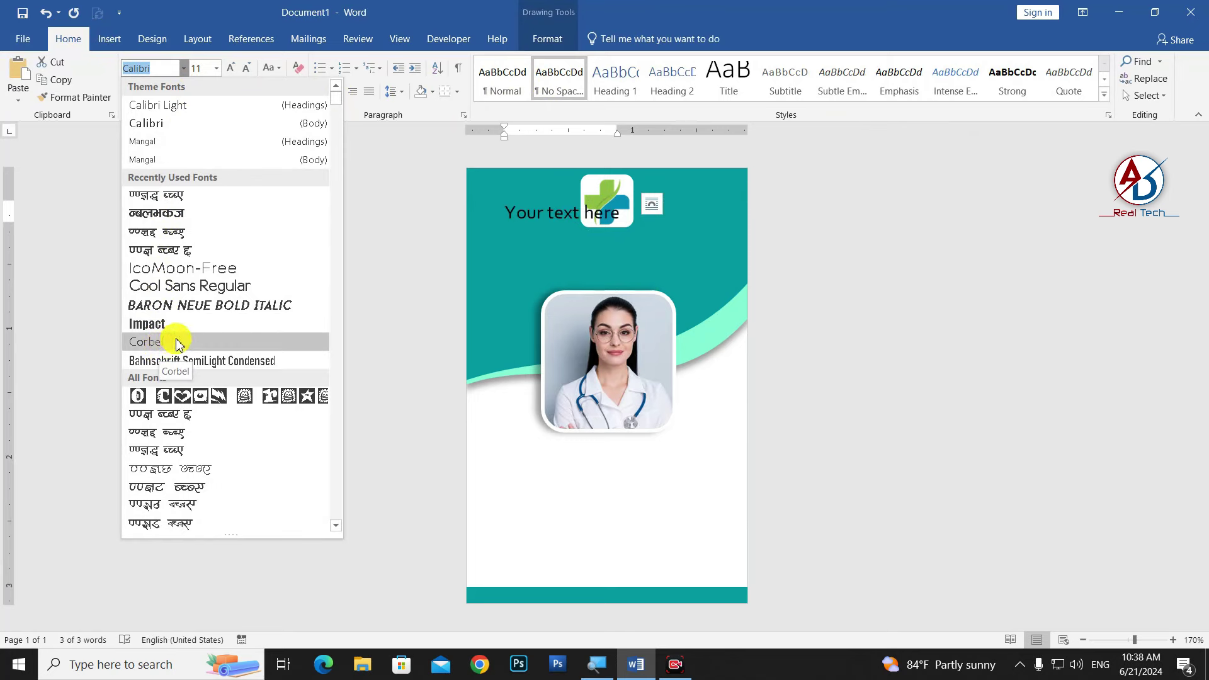
text(ChunkFive Ro)
key(Return)
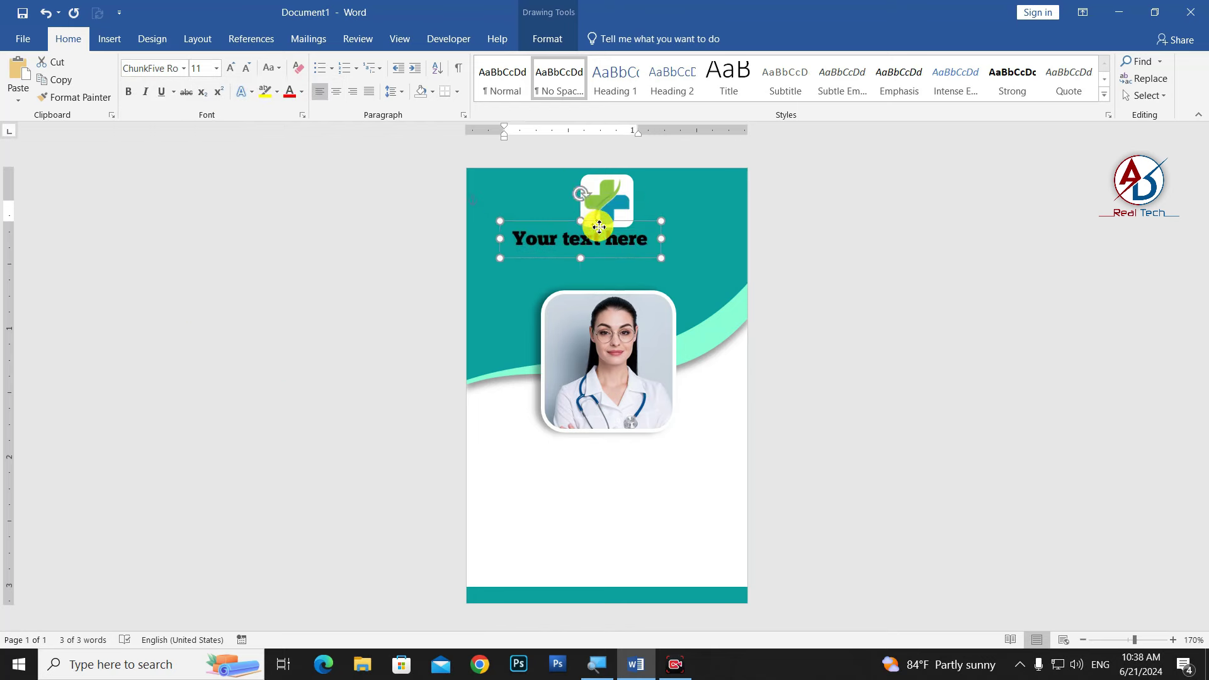
Step: Centre the title box under the logo and make the hospital name white and centred
drag(584, 197, 622, 234)
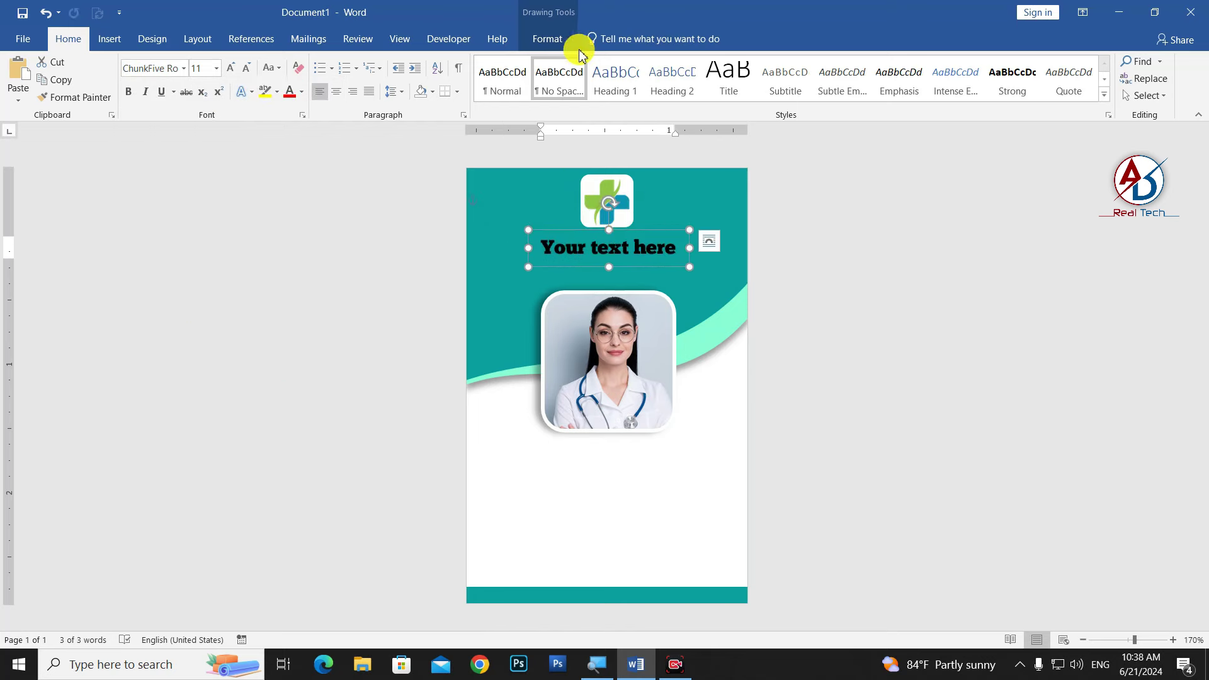
click(554, 39)
click(924, 95)
click(960, 134)
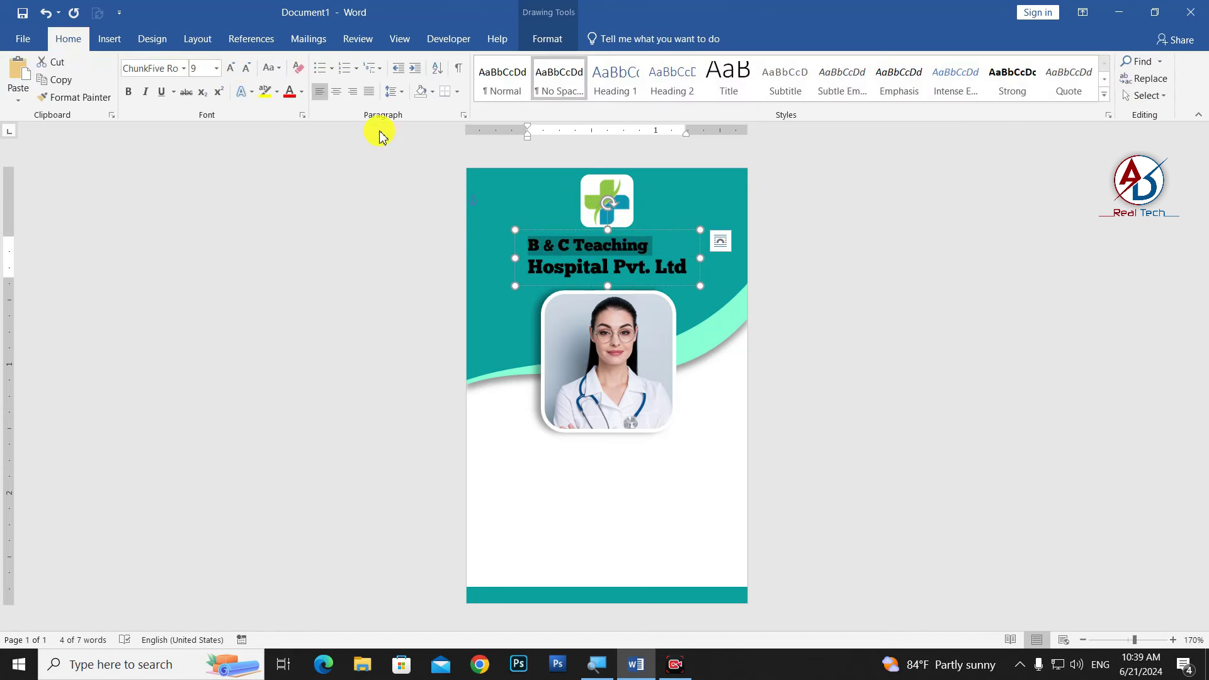
key(ctrl+a)
click(301, 94)
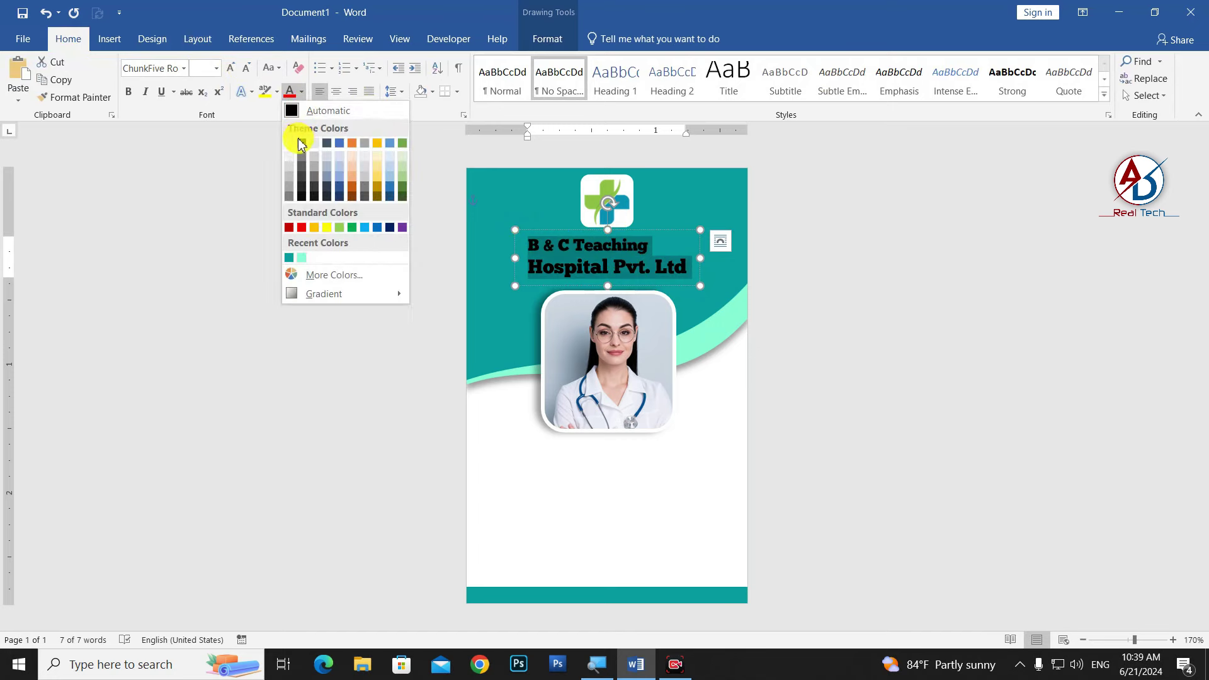
click(293, 140)
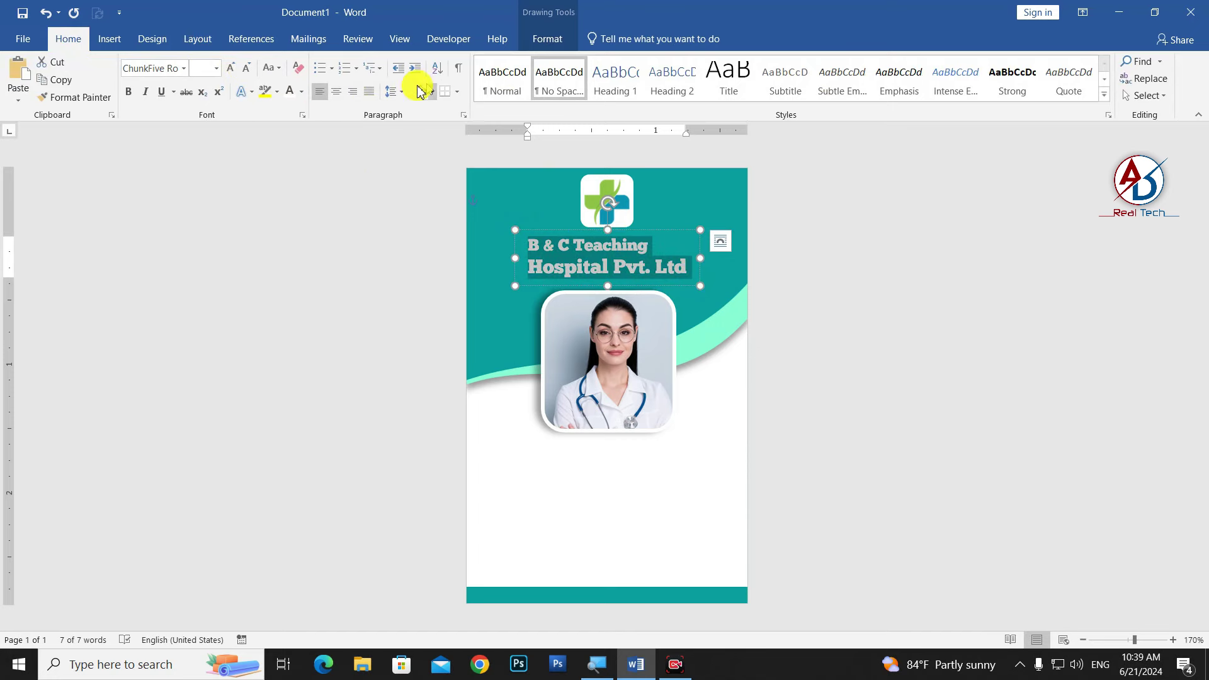
click(337, 92)
Step: Draw a centred, No Spacing text box below the nurse photo
click(870, 315)
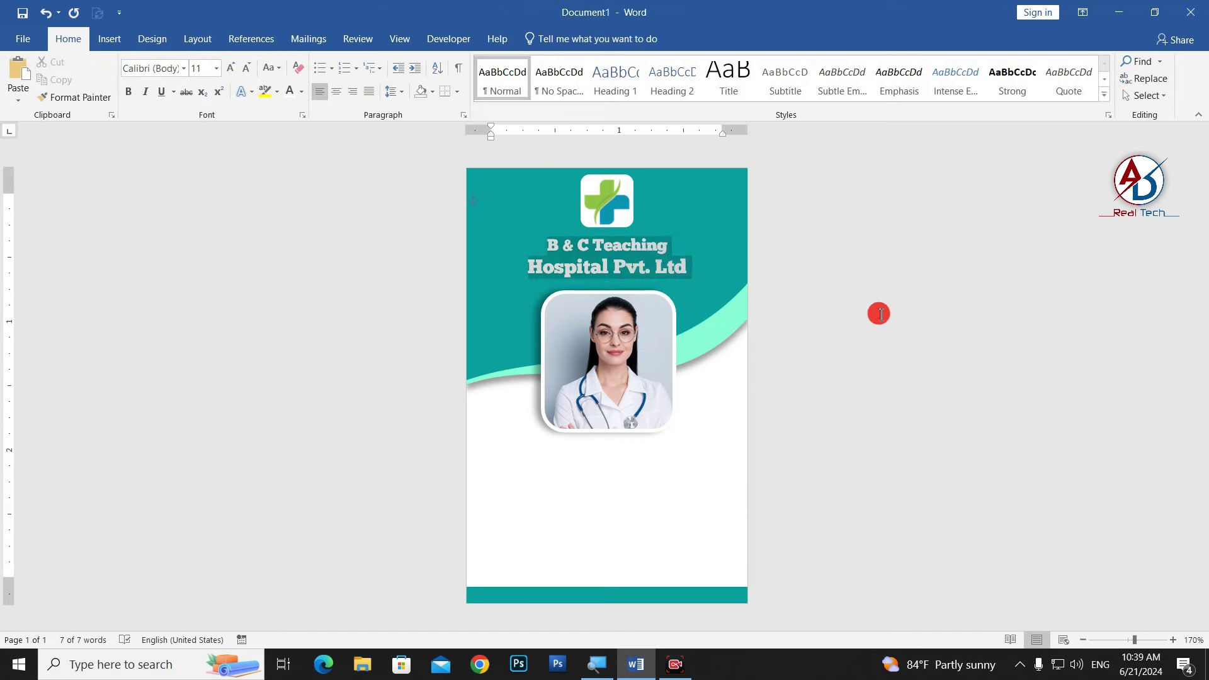
scroll(658, 270, down, 1)
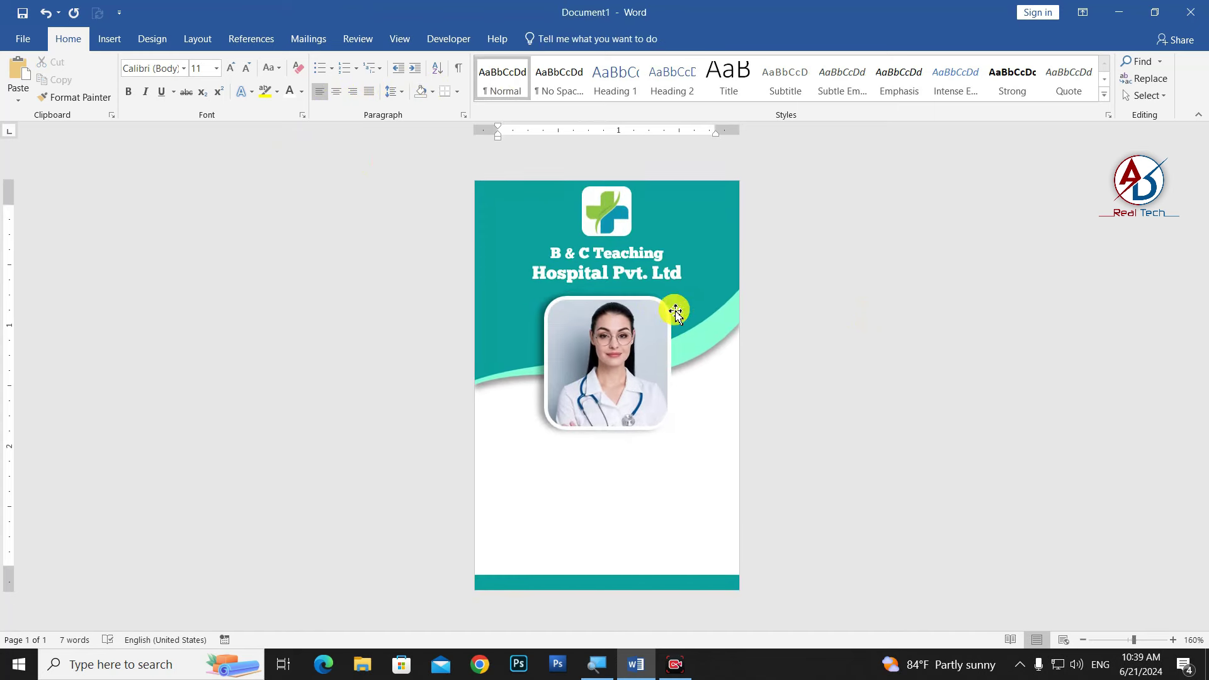
scroll(716, 309, down, 1)
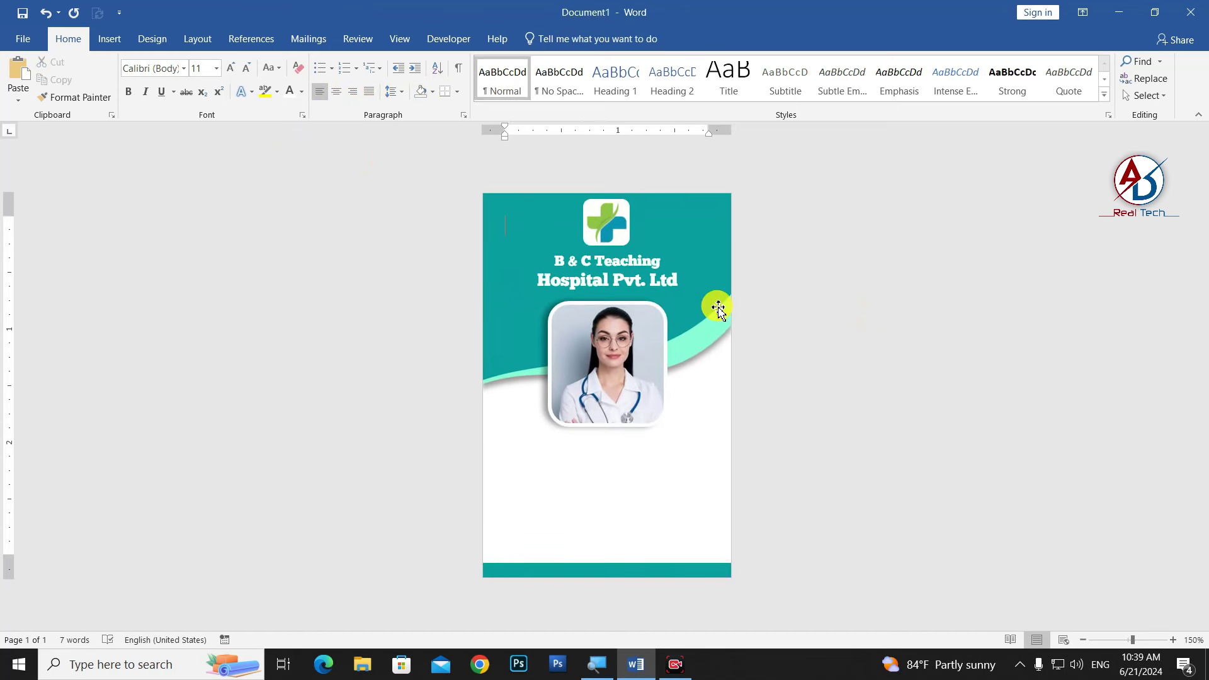
scroll(630, 391, up, 1)
scroll(650, 437, up, 1)
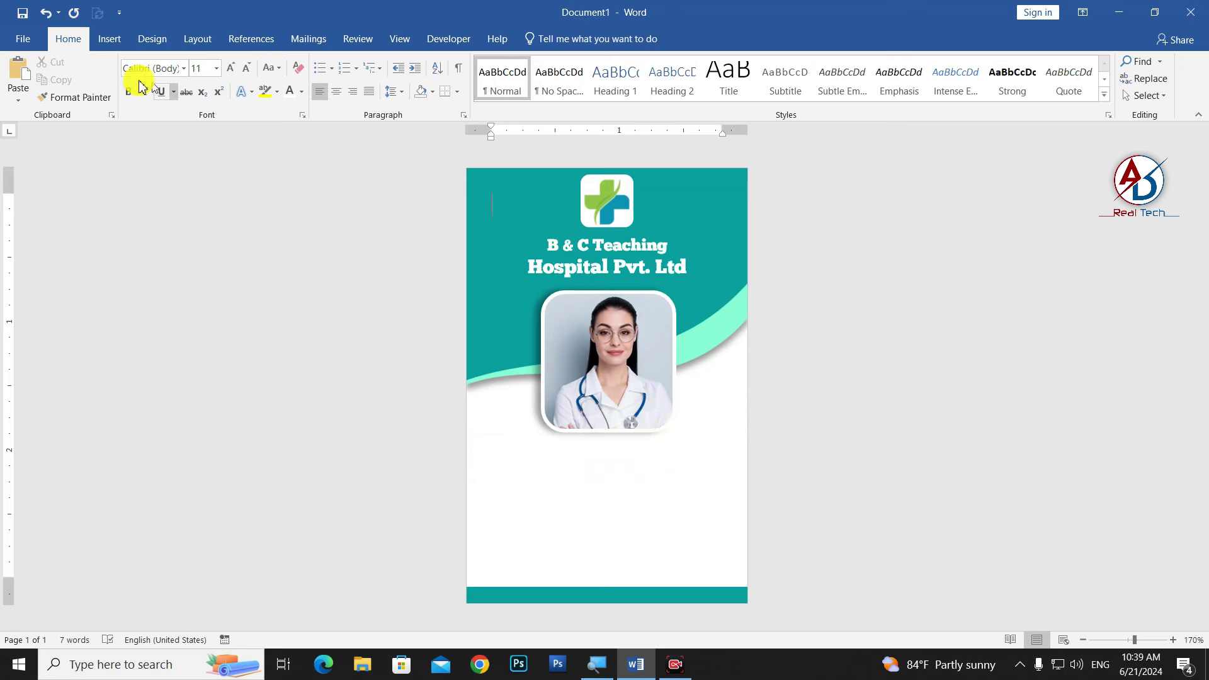
click(110, 39)
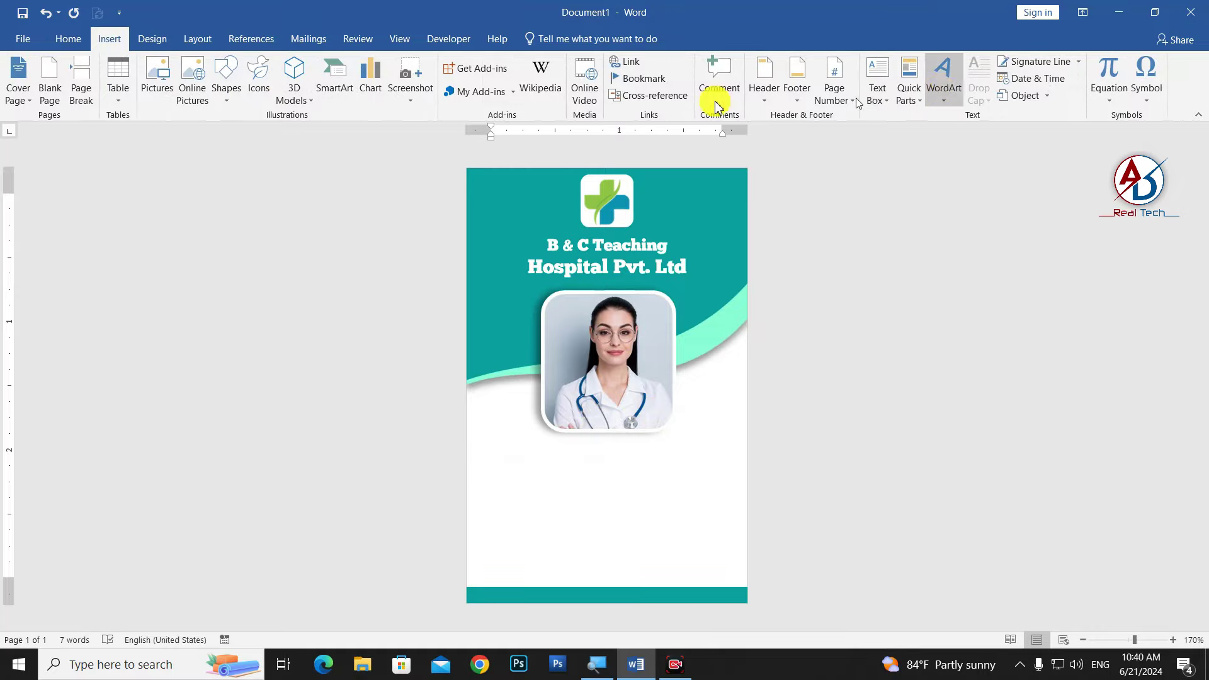
click(227, 95)
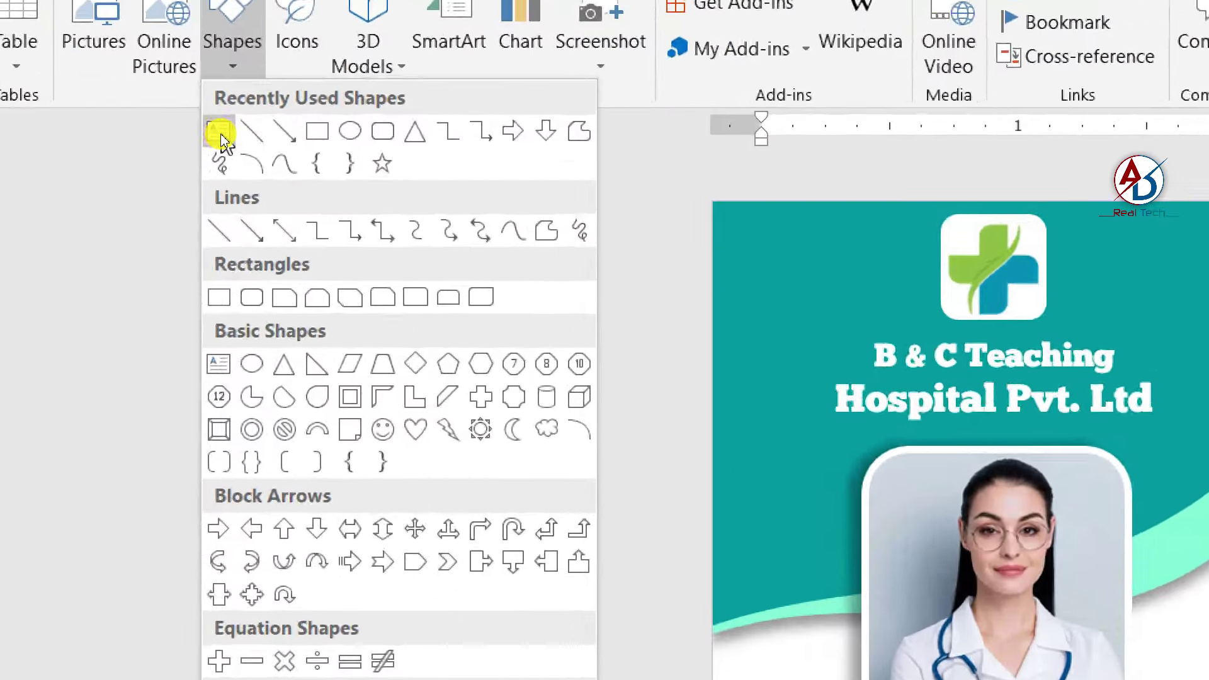
click(220, 135)
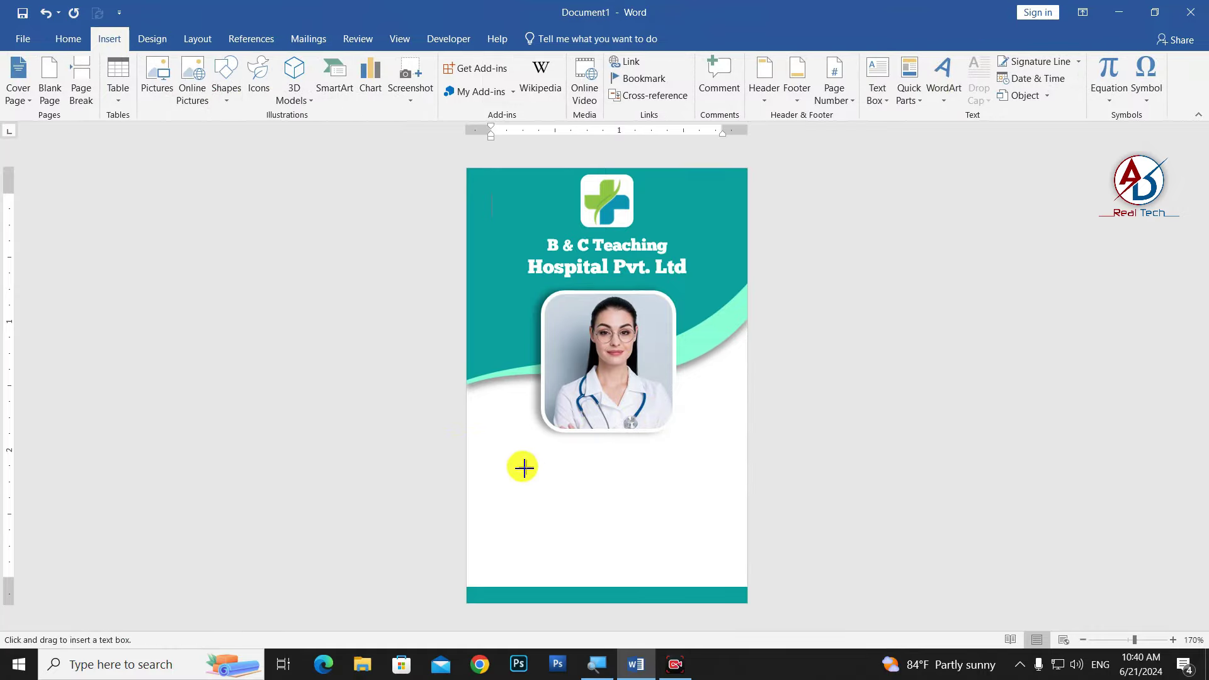
drag(485, 445, 729, 571)
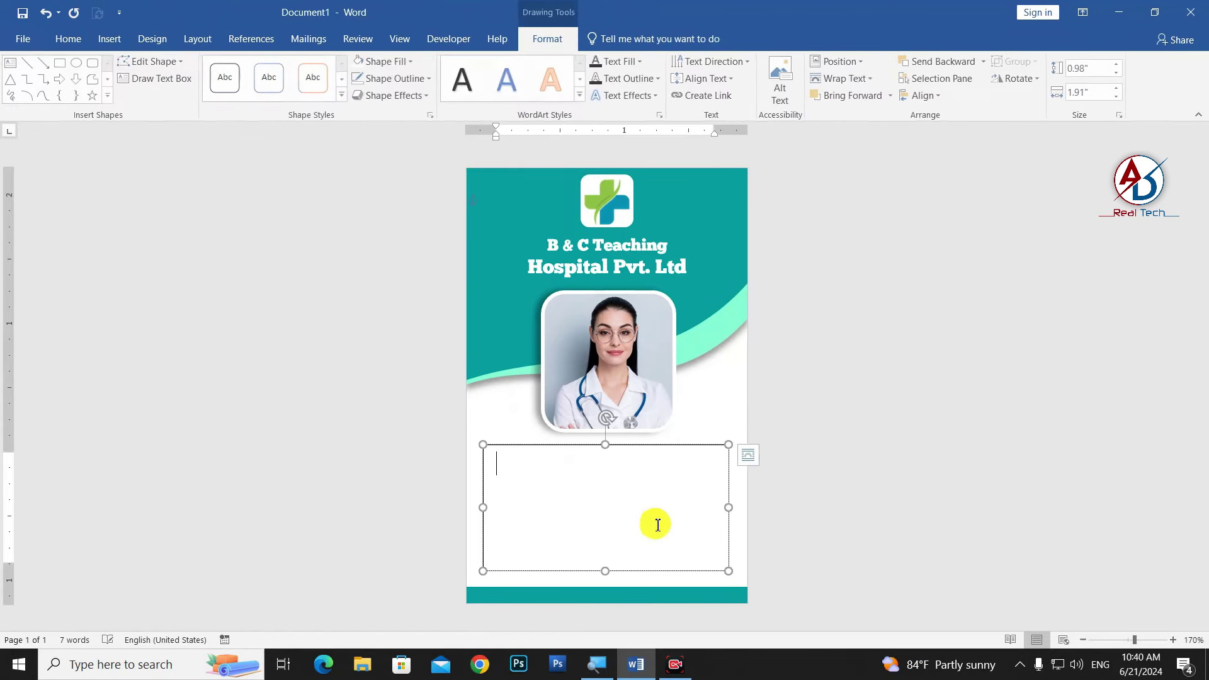
click(67, 37)
click(559, 79)
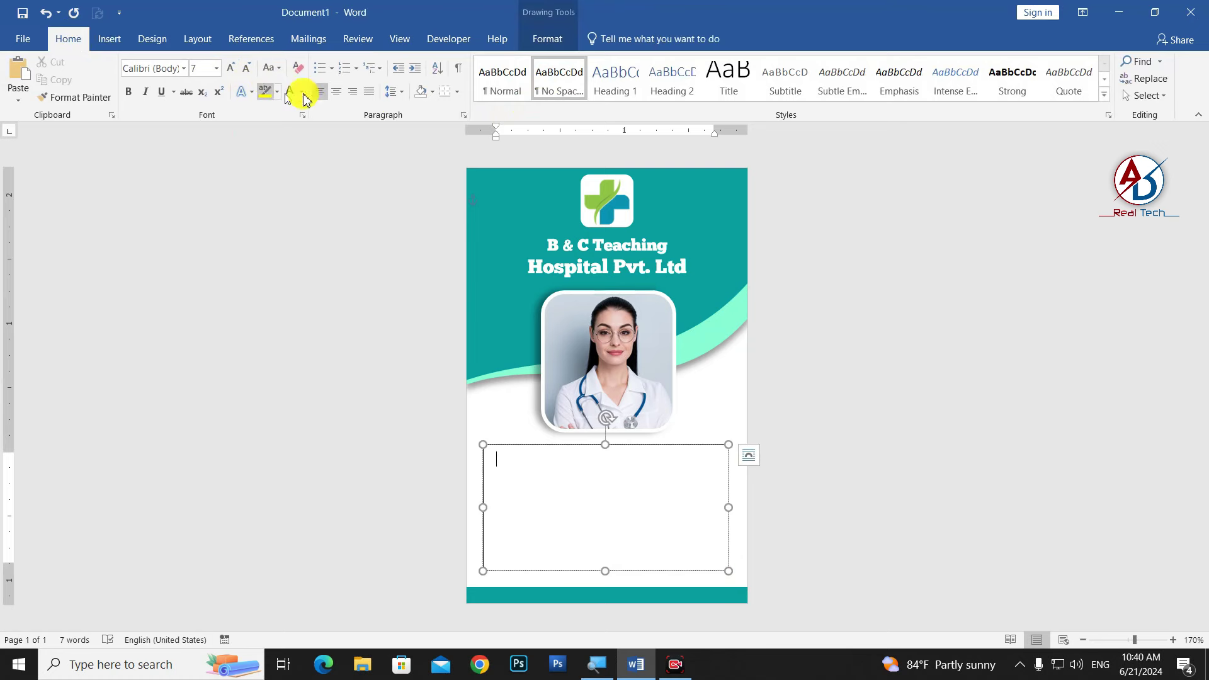
click(336, 91)
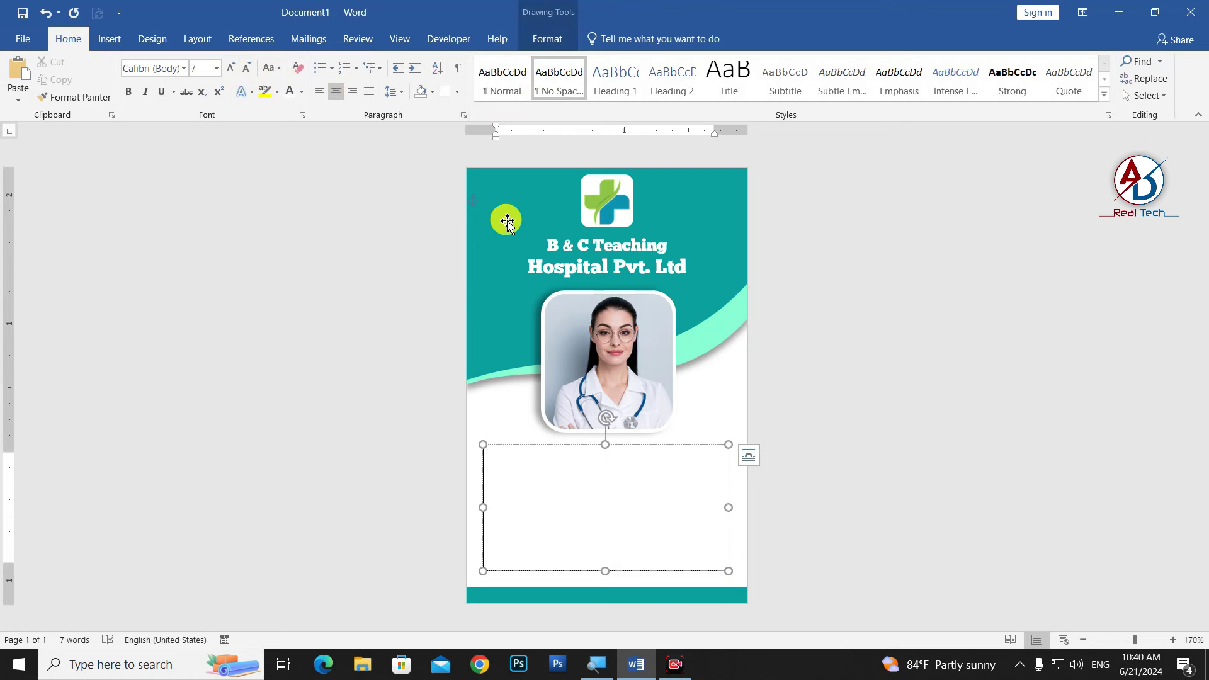
Step: Type the nurse's name, enlarge it to 10 pt Impact, and nudge the box up
text(SHAWN GARCIA)
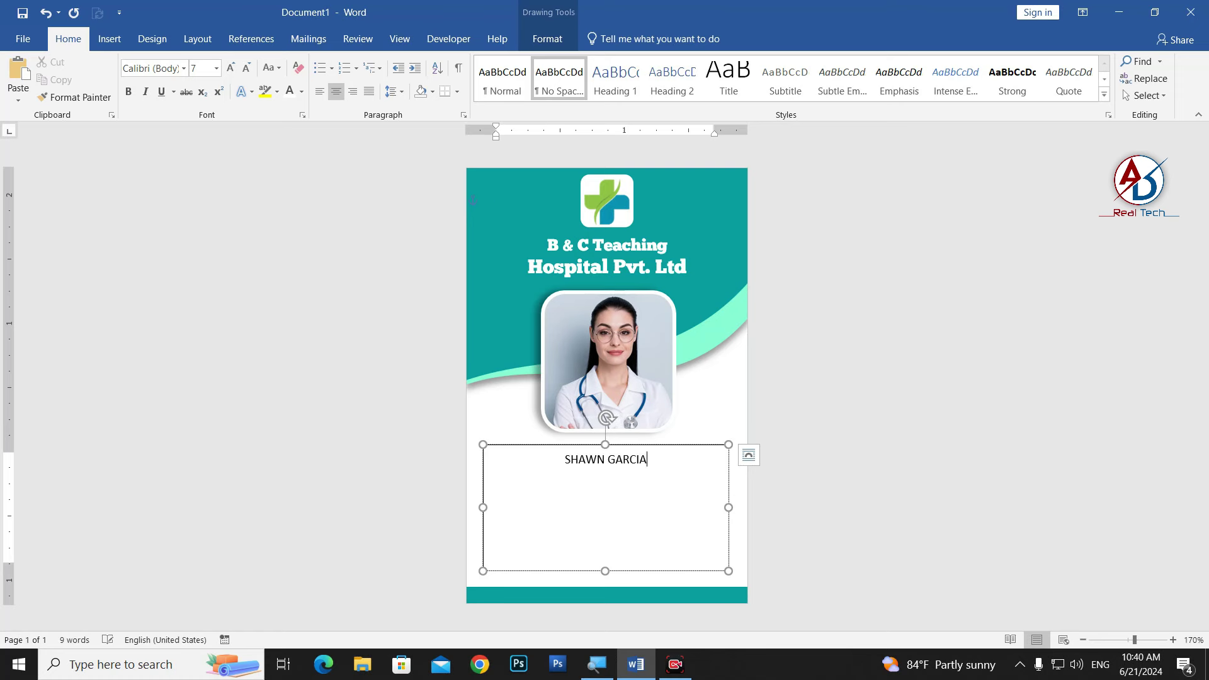
drag(656, 463, 635, 459)
click(669, 467)
text(NURSE)
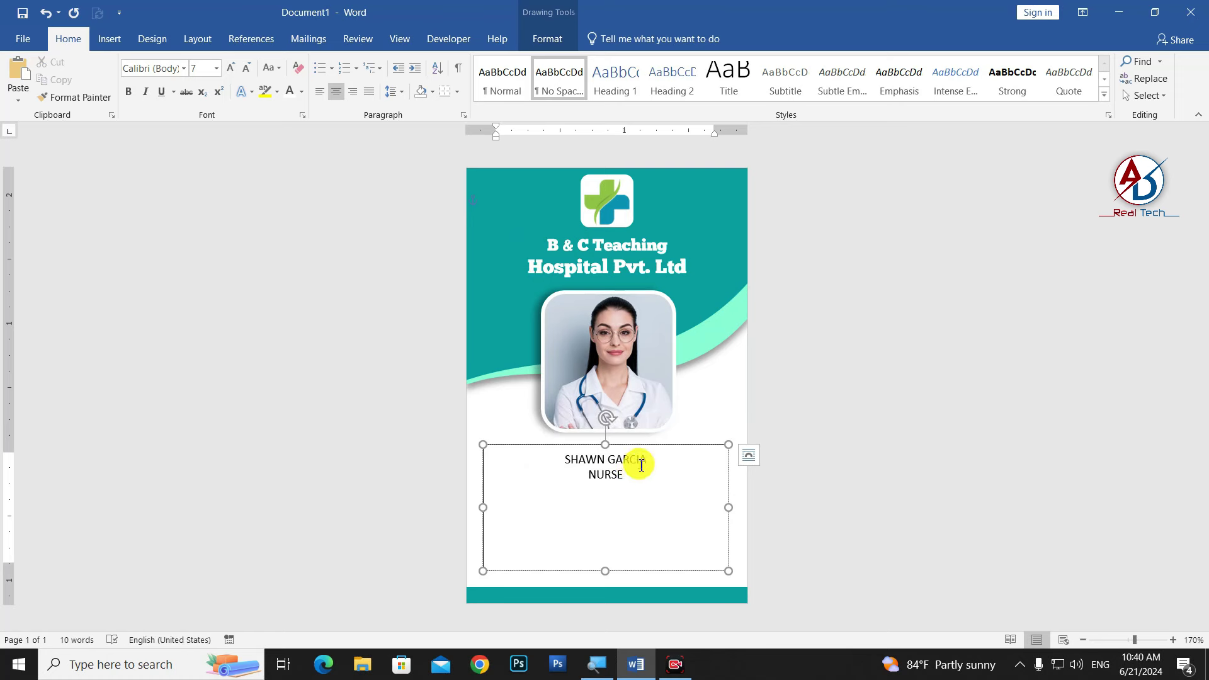
drag(650, 458, 532, 454)
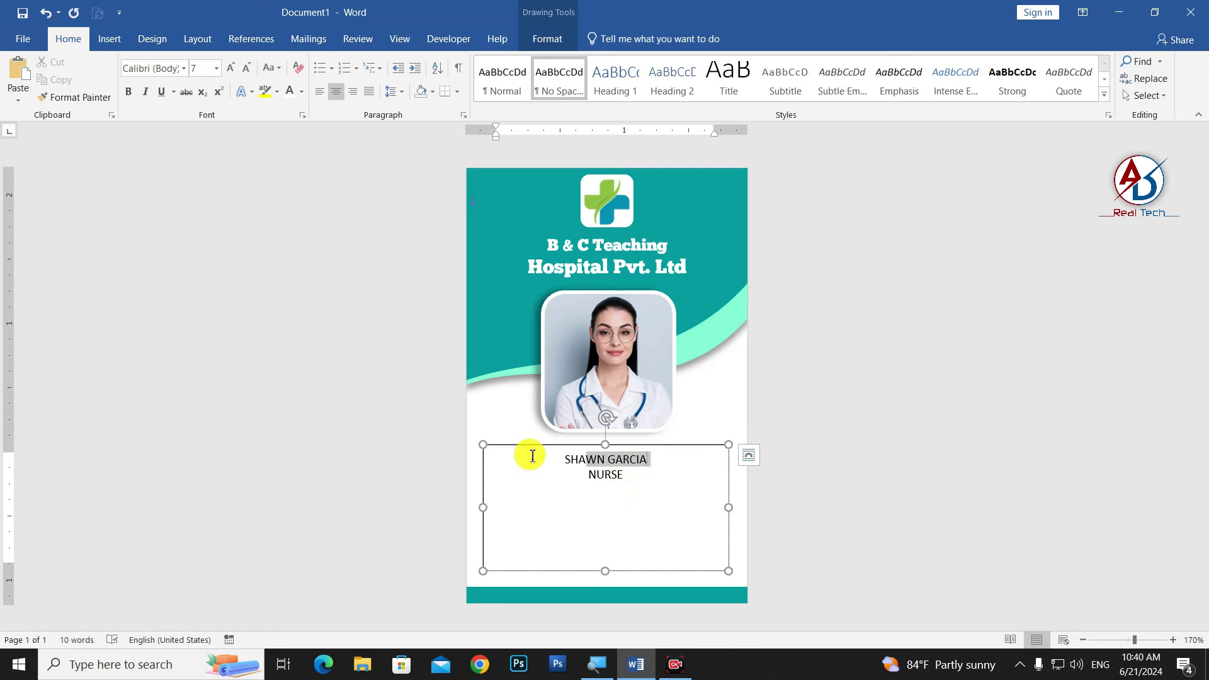
click(233, 68)
click(233, 68)
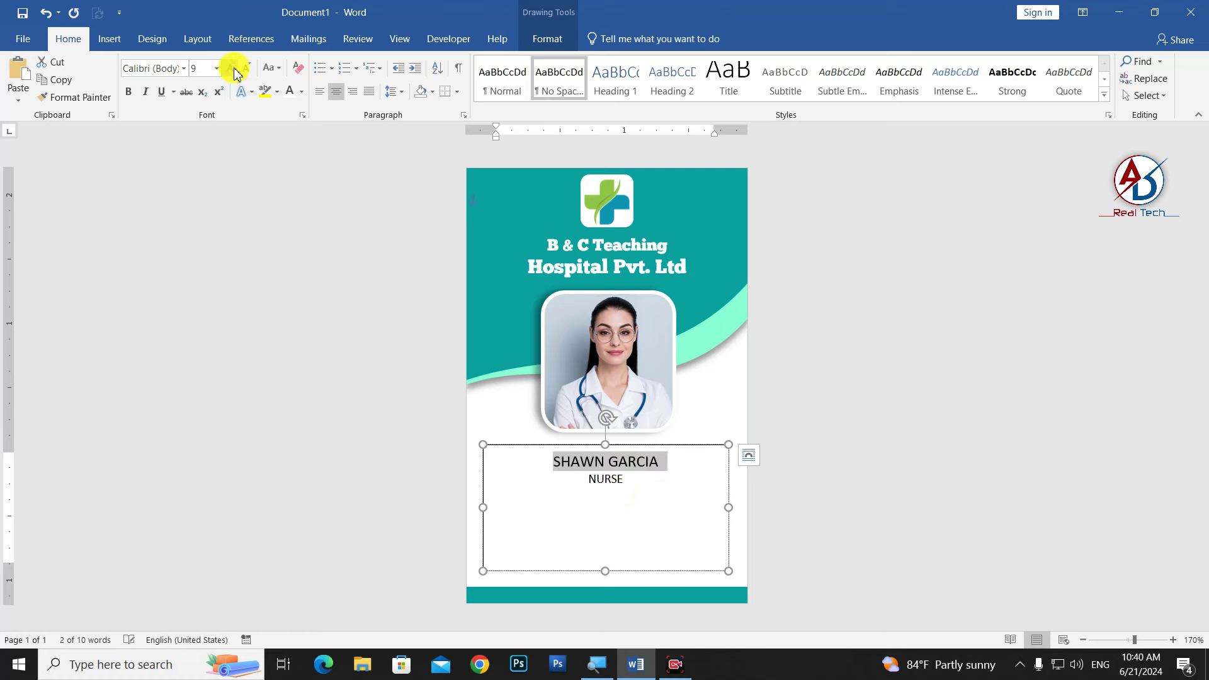
click(233, 68)
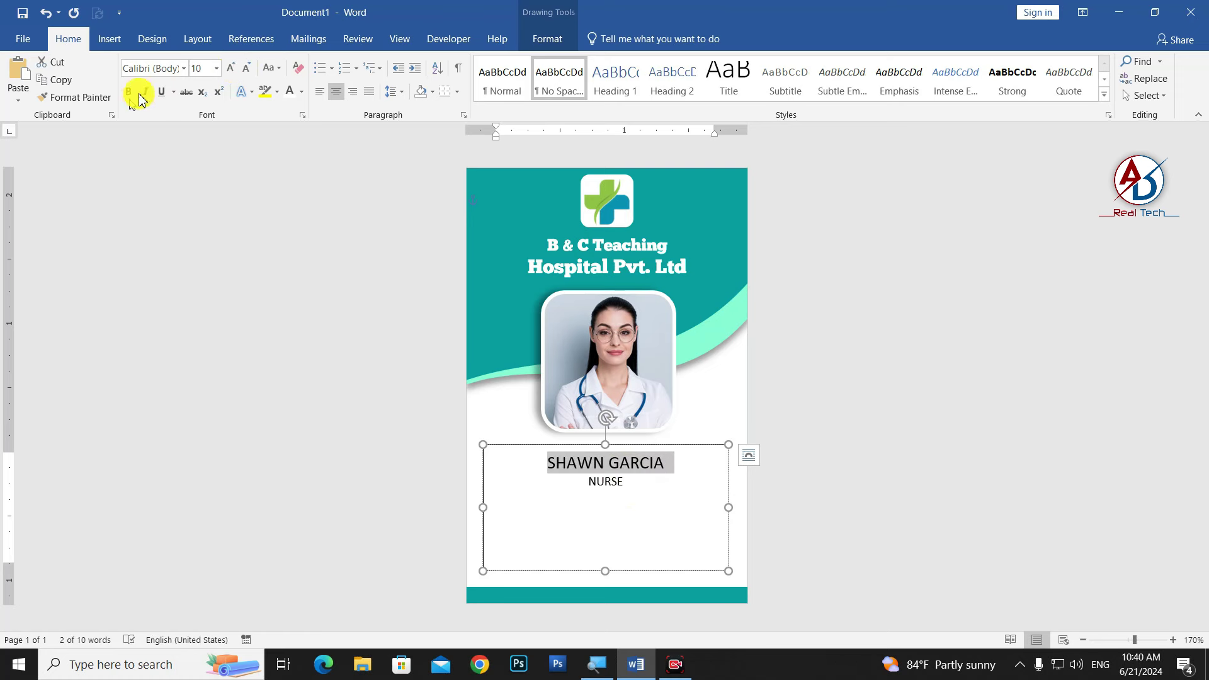
click(184, 69)
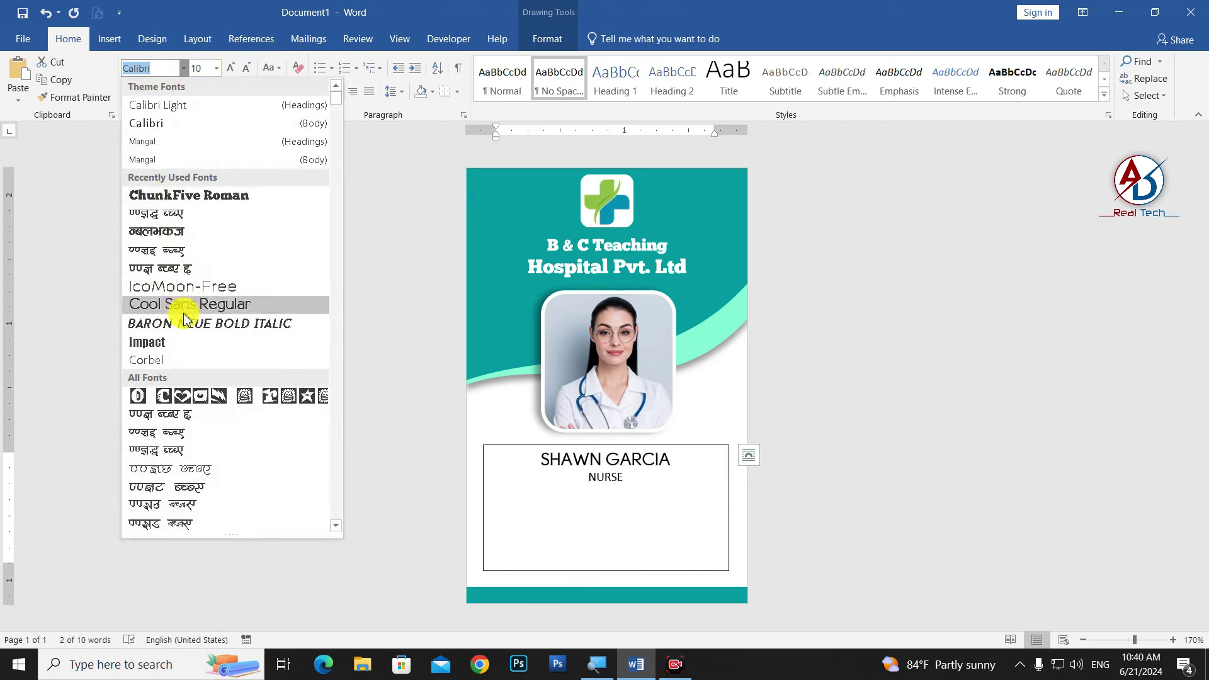
click(181, 343)
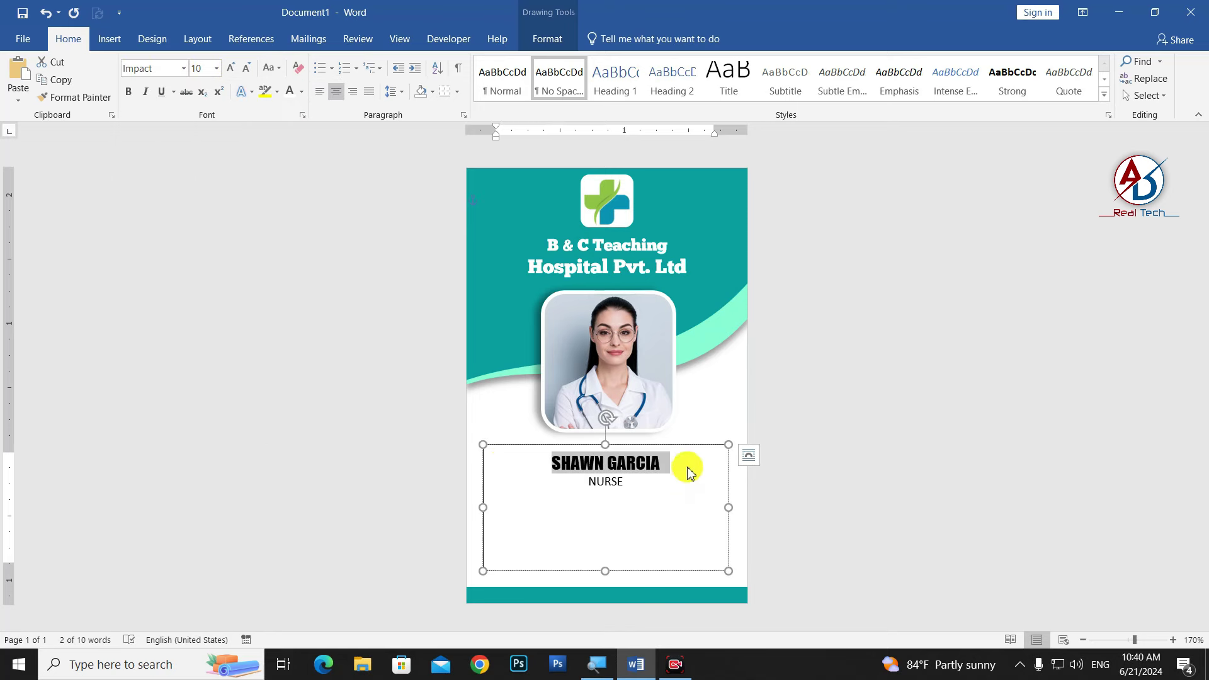
drag(672, 442, 671, 417)
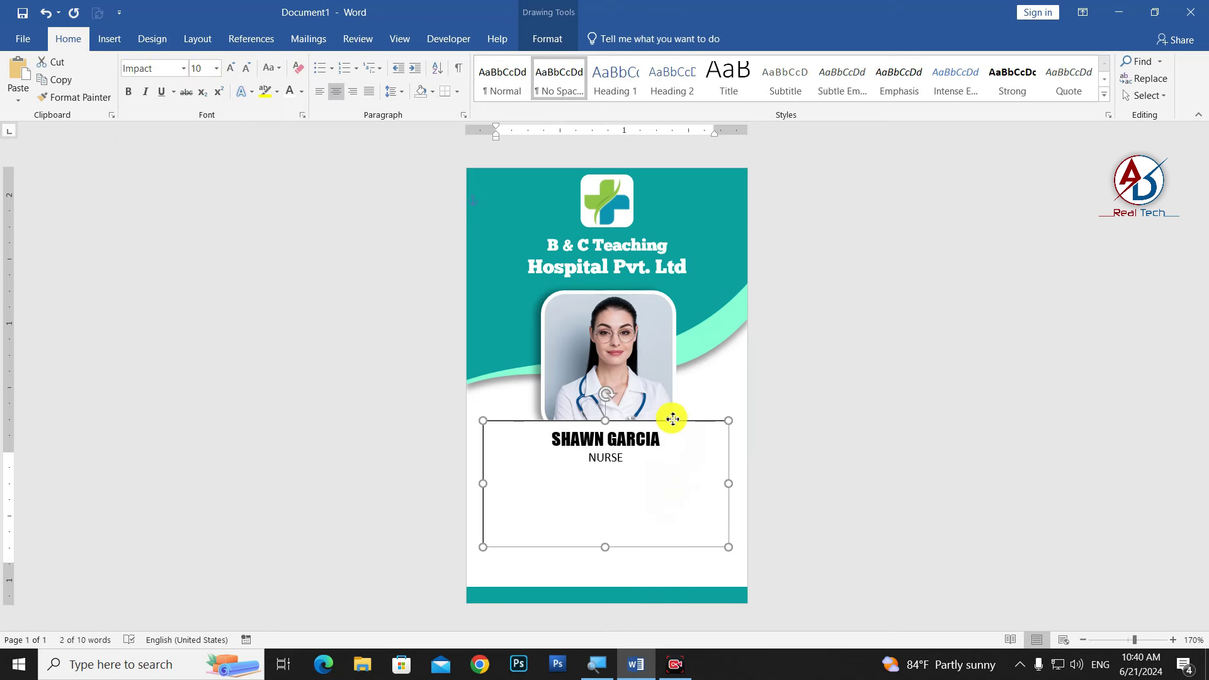
Step: Remove the name box's fill and outline and move it slightly lower
click(542, 35)
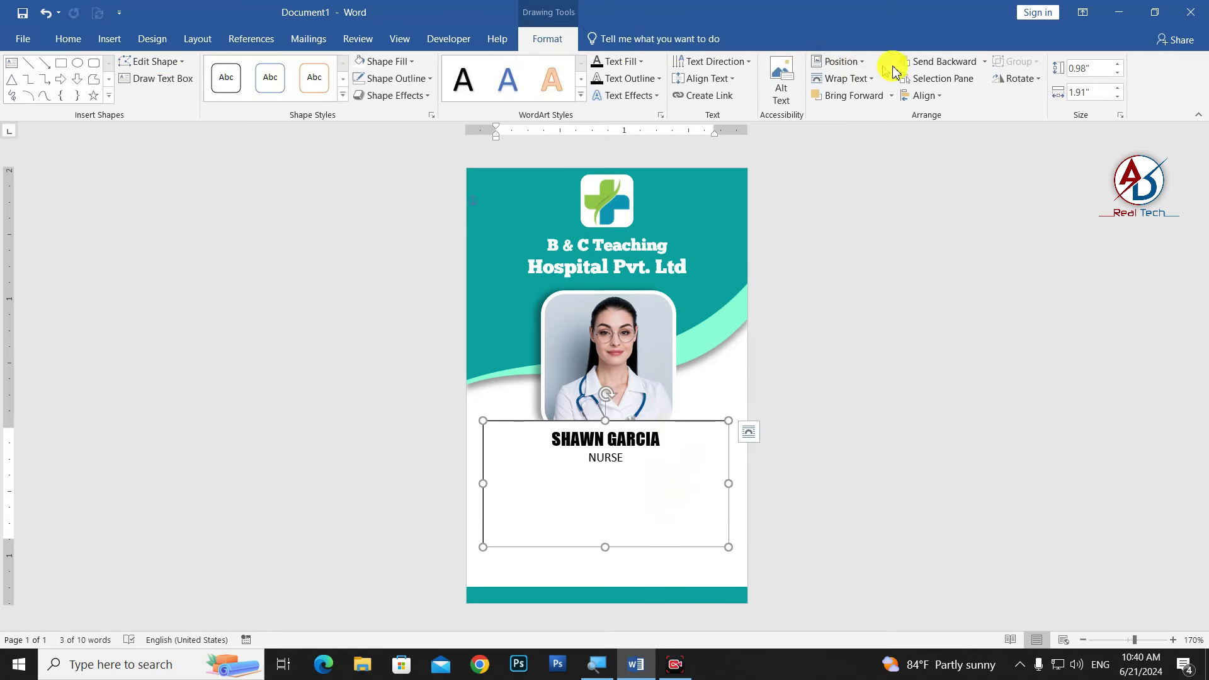
click(381, 61)
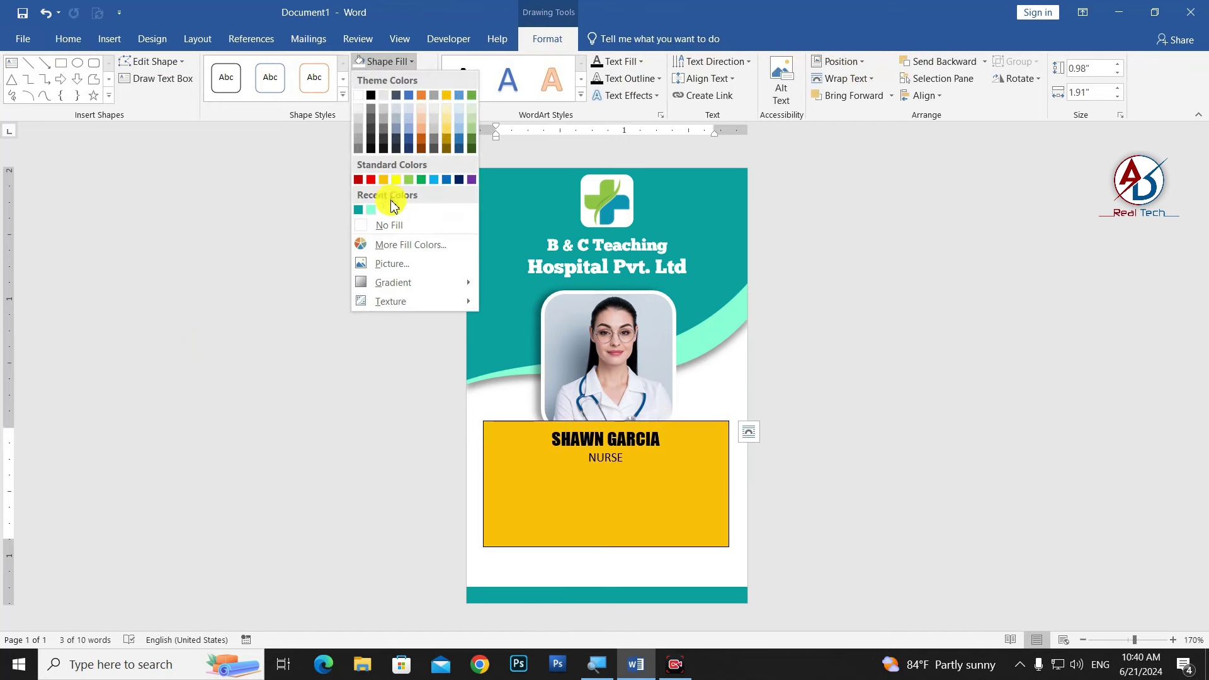
click(399, 224)
click(396, 79)
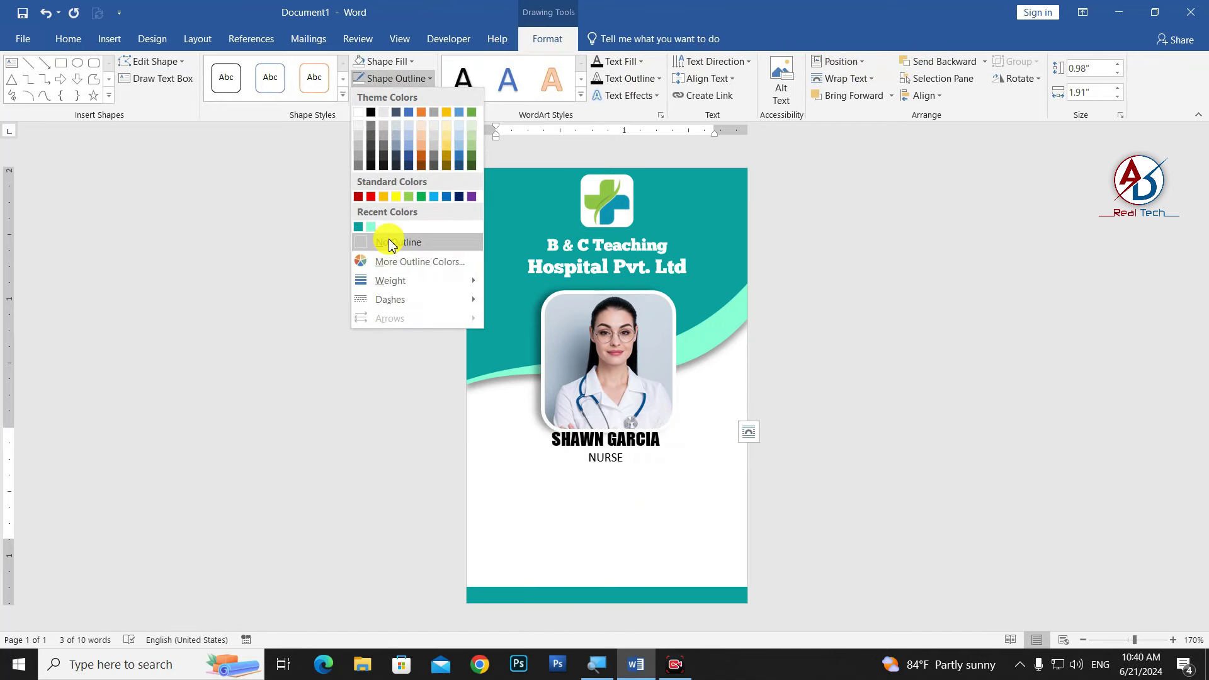
click(386, 237)
drag(653, 422, 653, 432)
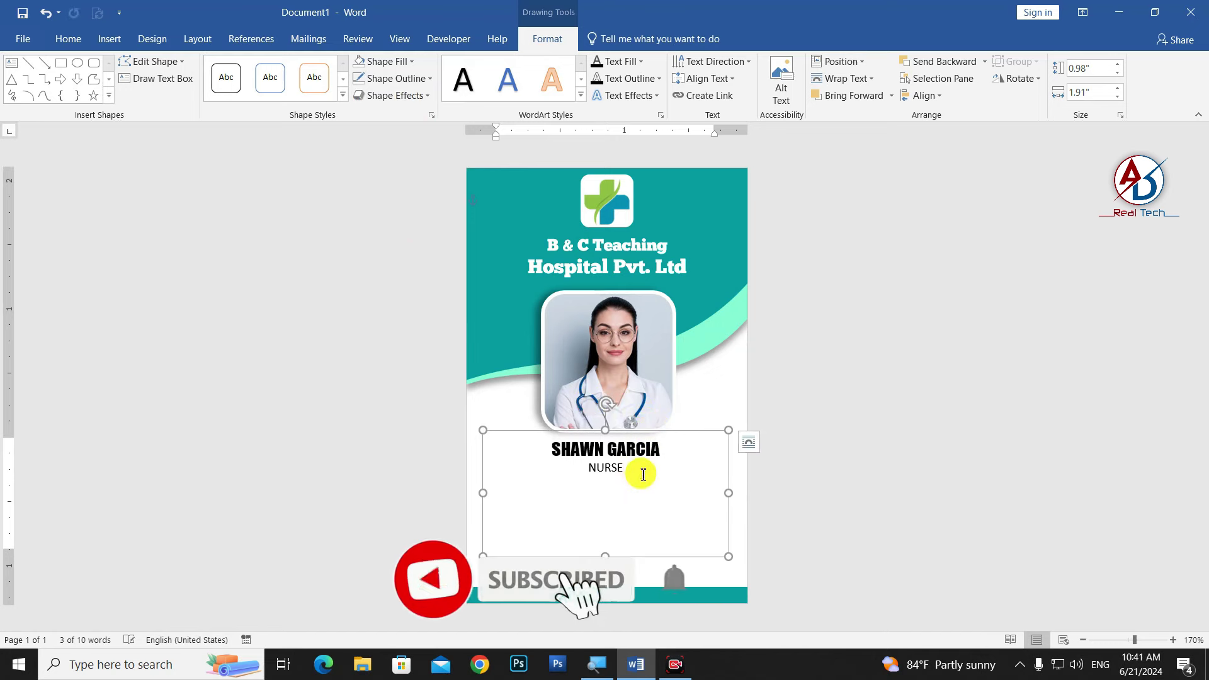
Step: Start a new line after NURSE in the name box
click(643, 475)
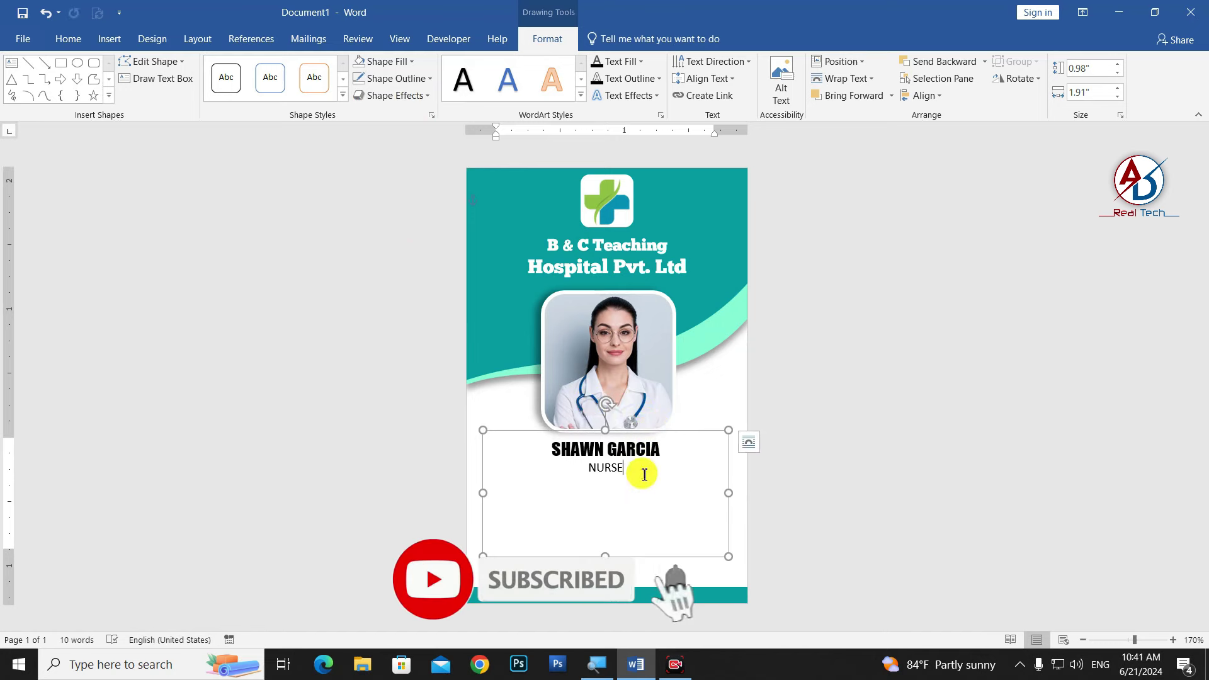
key(Return)
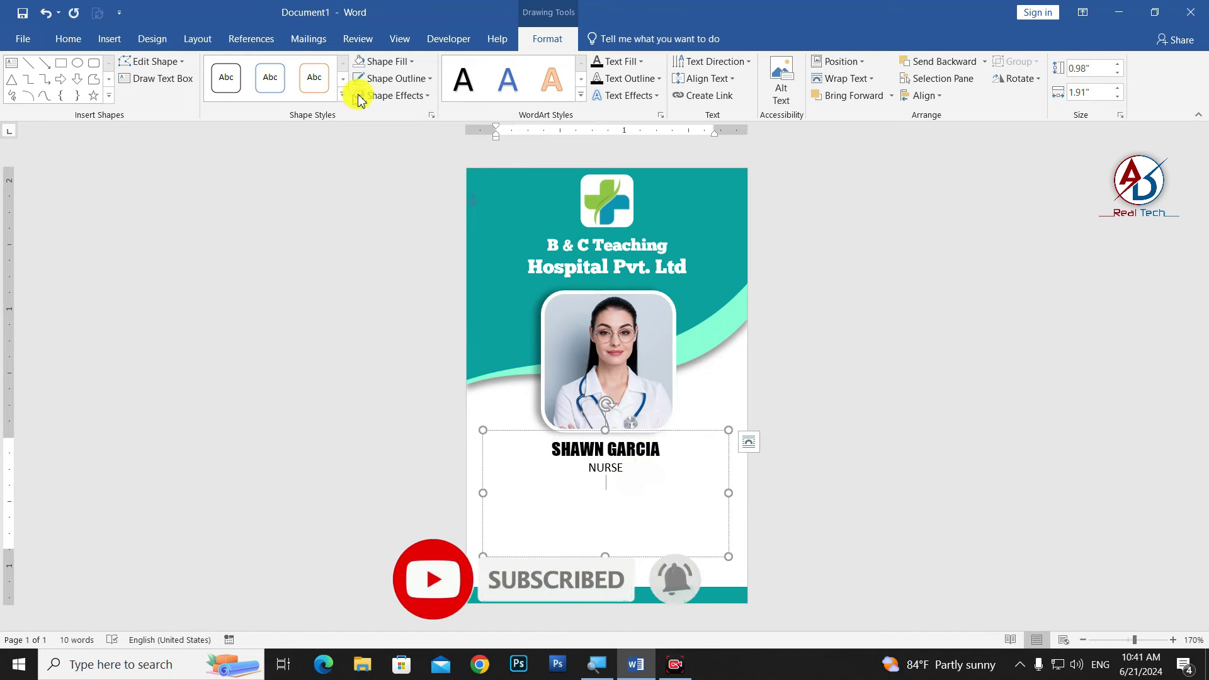
click(69, 39)
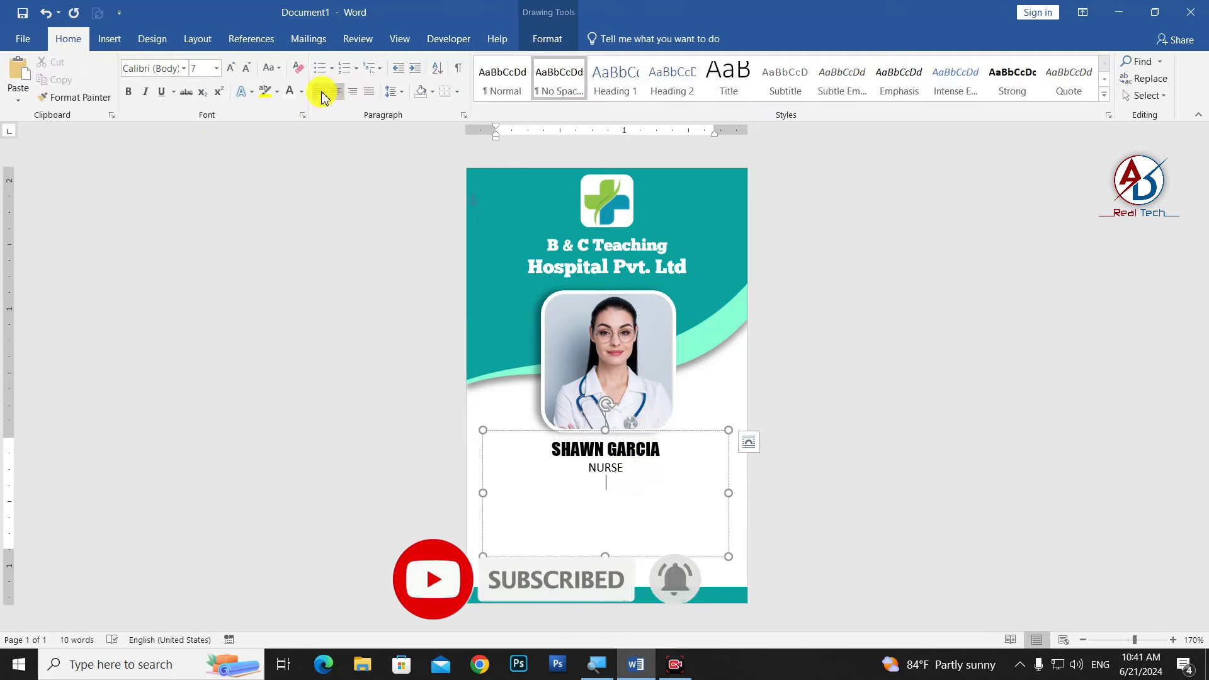
Step: Set the ID, email and phone lines to left-aligned 8 pt Calibri Light with 1.15 spacing
click(319, 91)
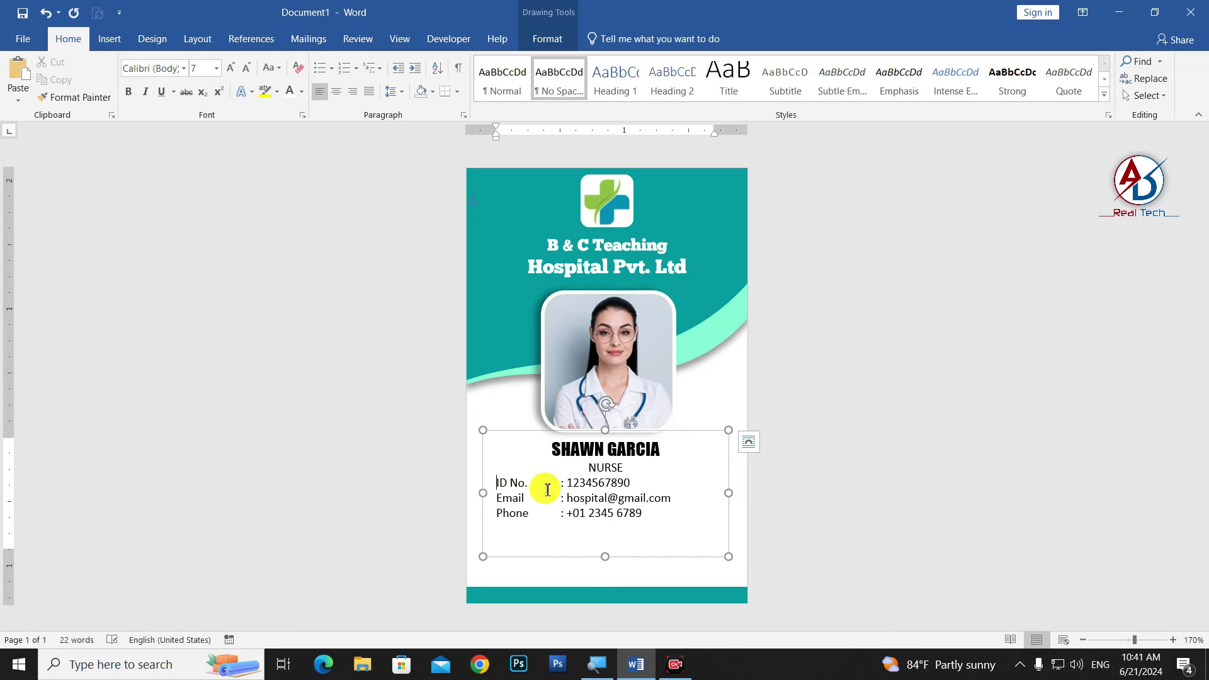
key(Return)
click(649, 527)
shift+click(492, 490)
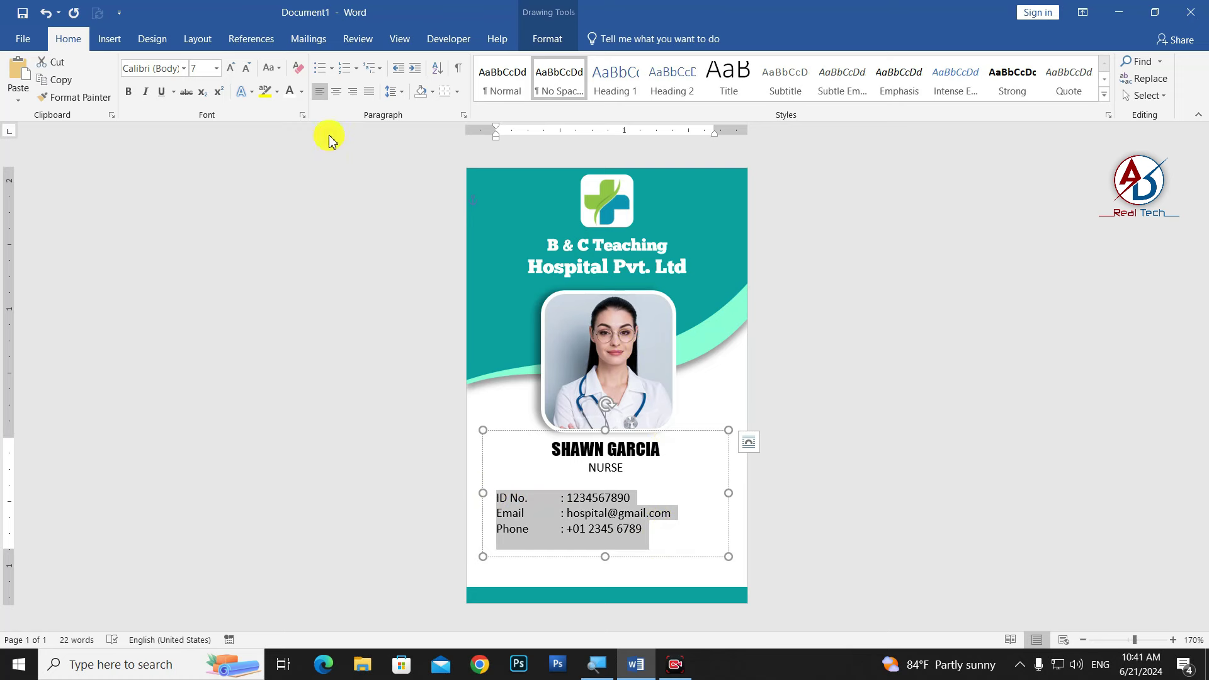
click(235, 70)
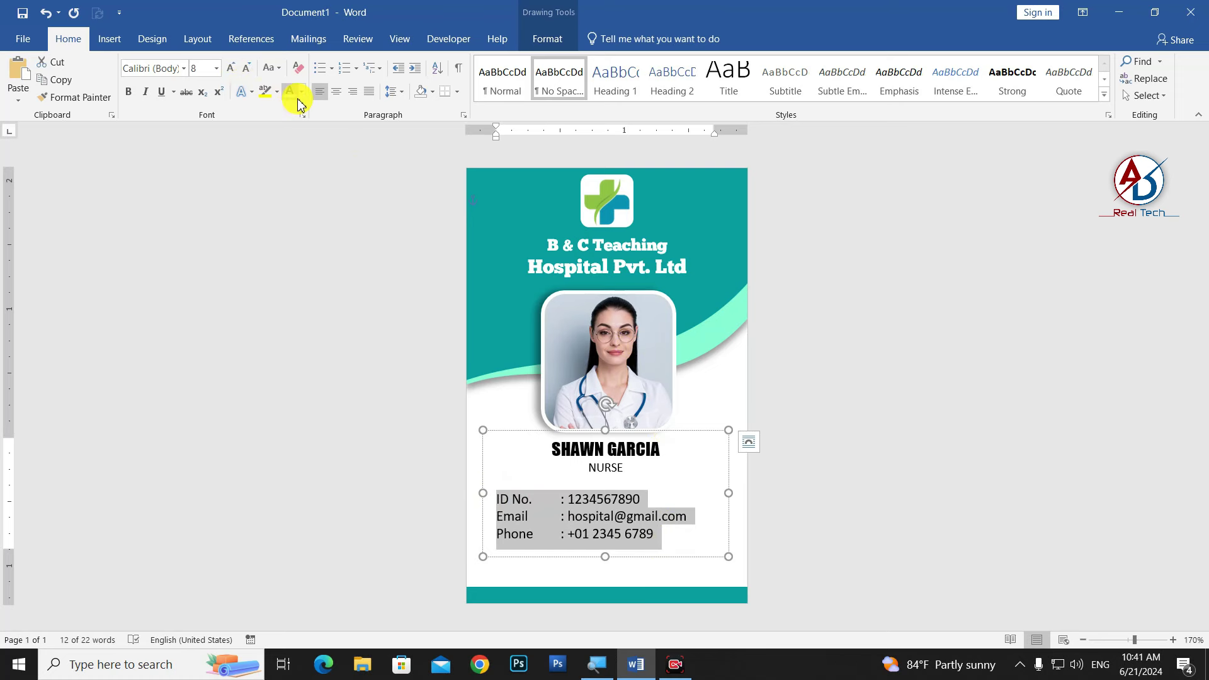
click(183, 68)
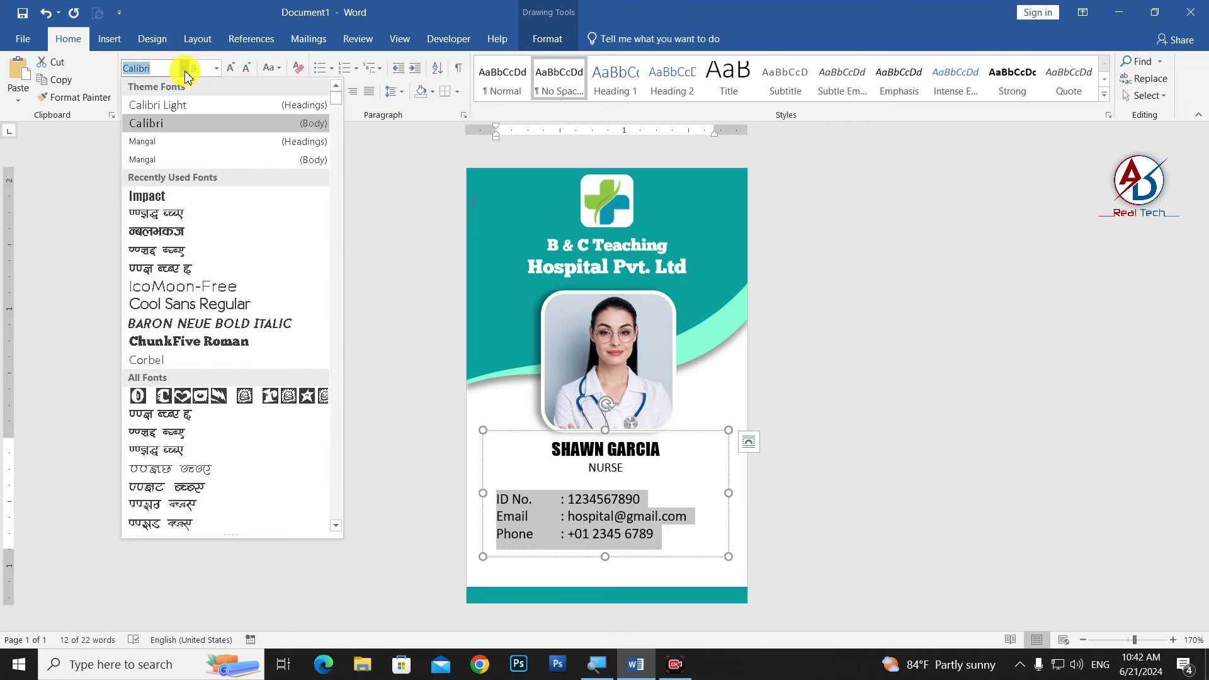
click(180, 109)
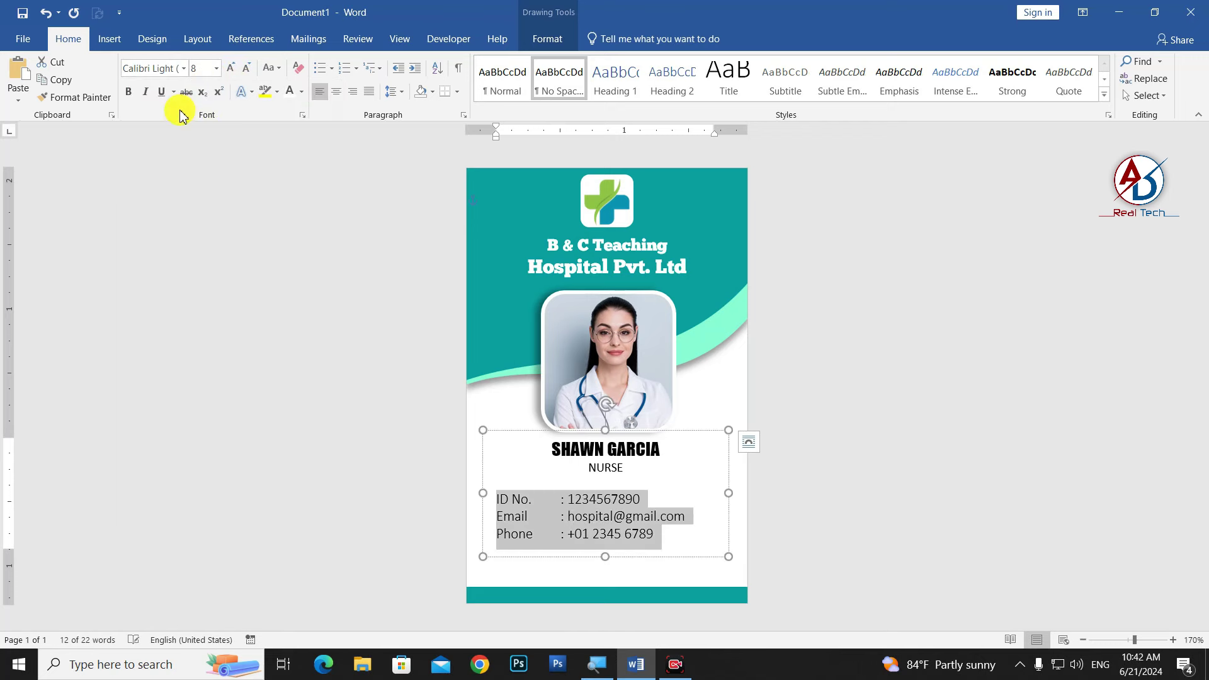
click(391, 94)
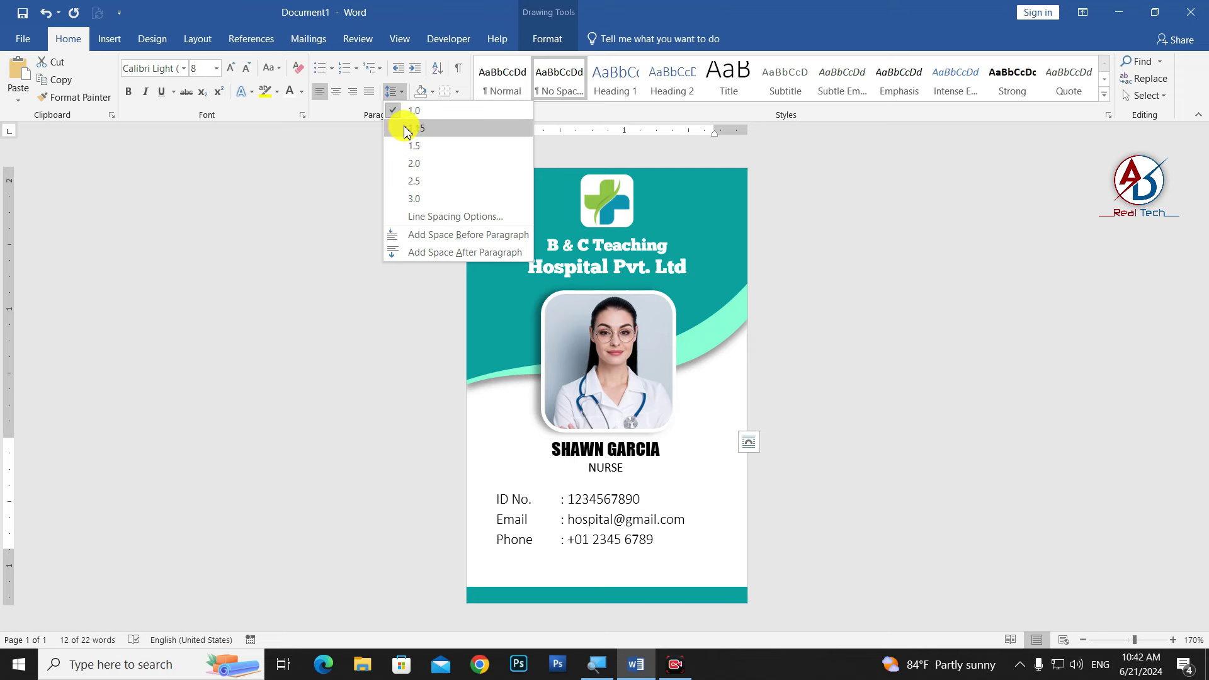
click(409, 130)
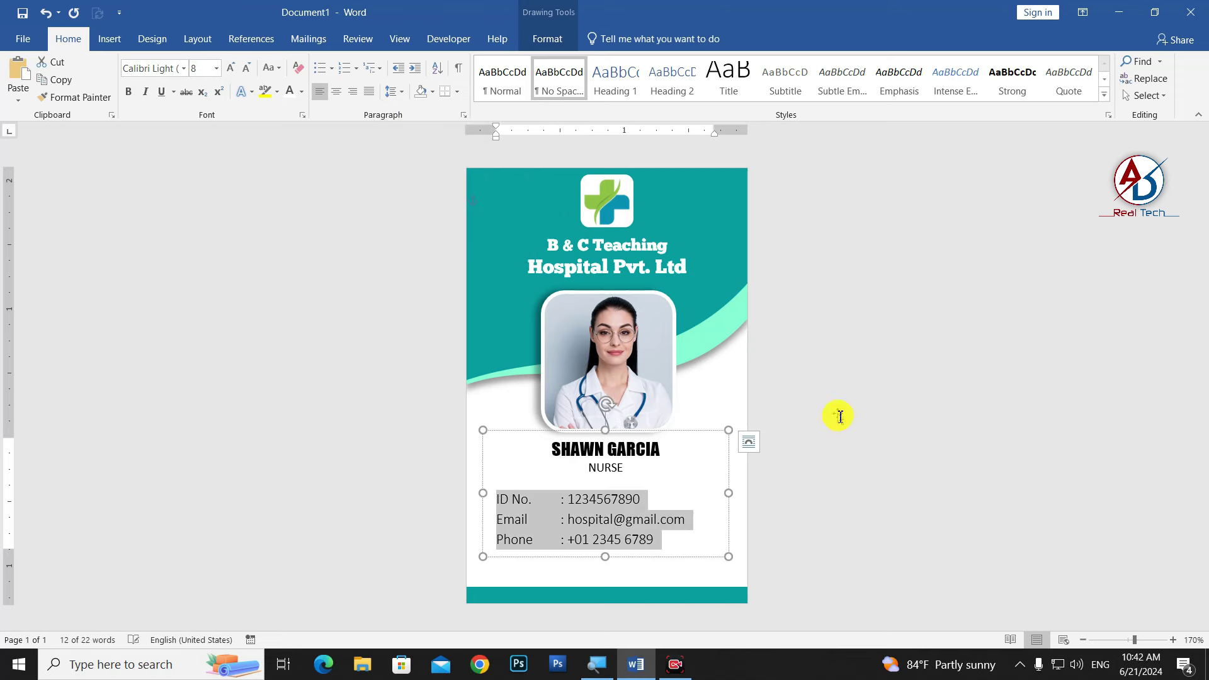
Step: Deselect and review the contact details text box on the card
click(641, 498)
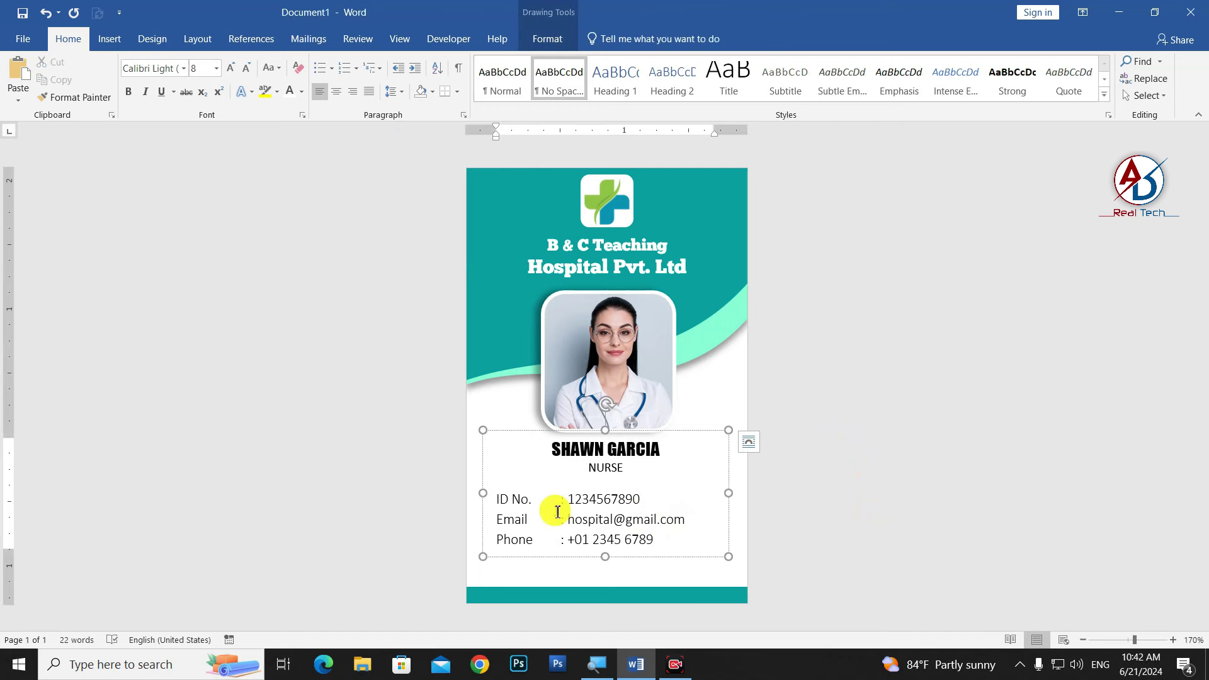
click(761, 459)
scroll(750, 463, down, 3)
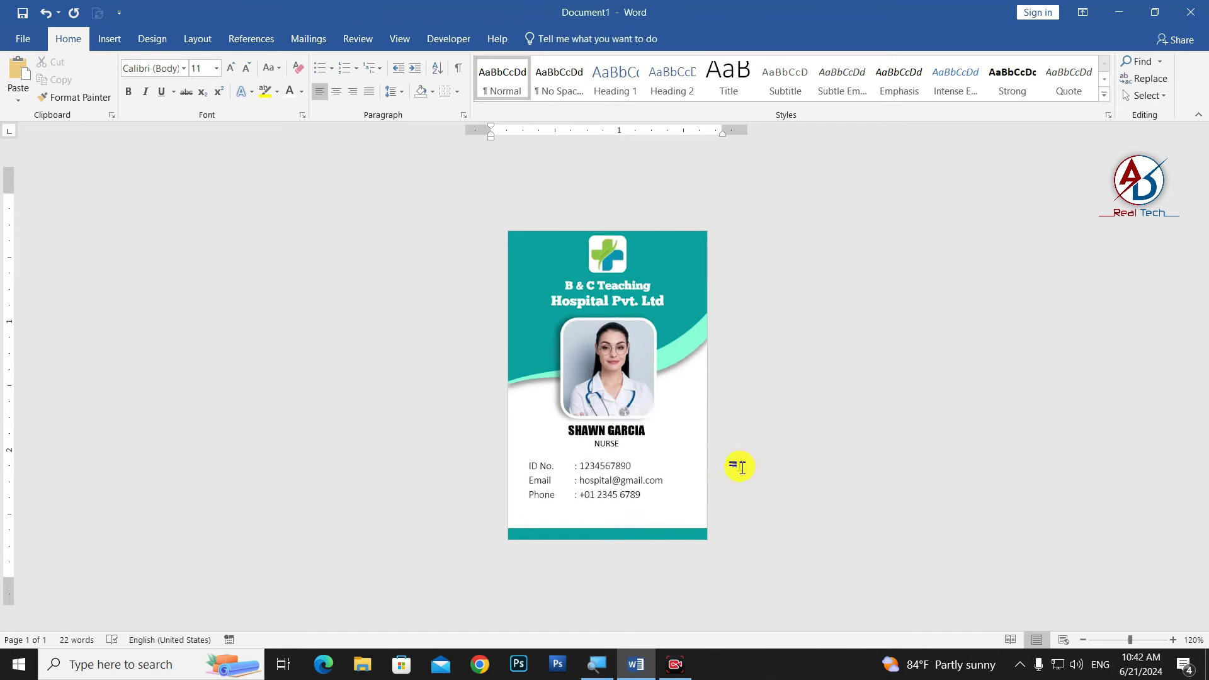
click(665, 495)
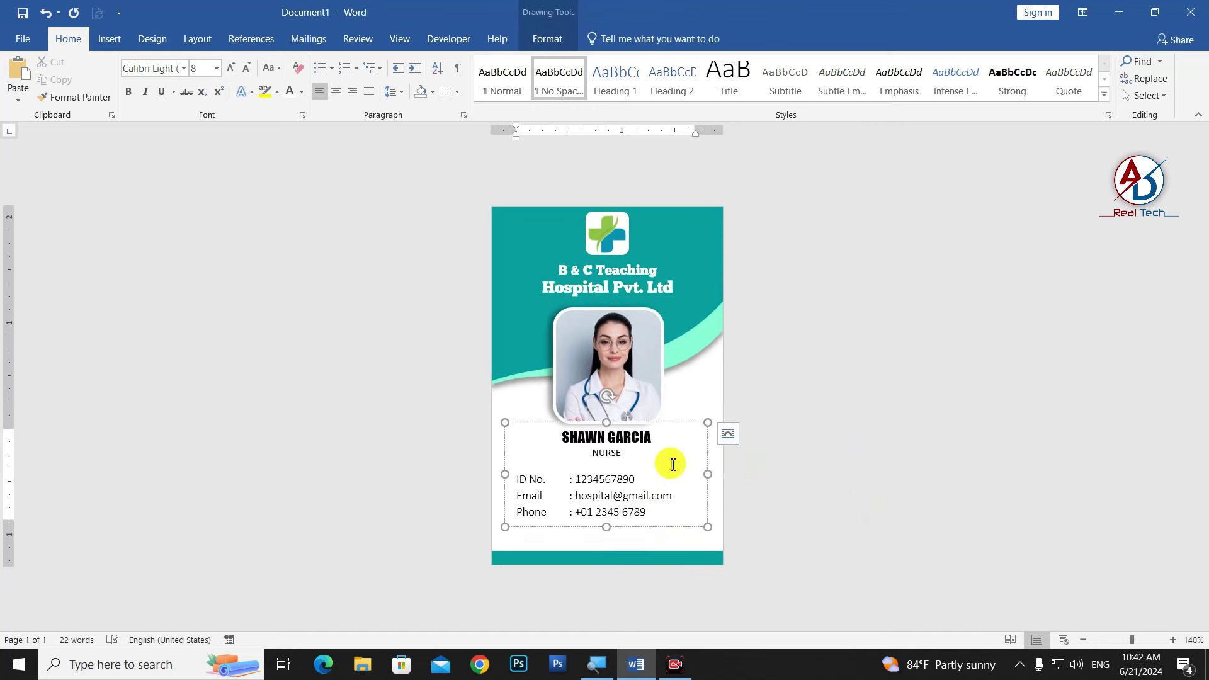
click(831, 459)
scroll(678, 502, up, 3)
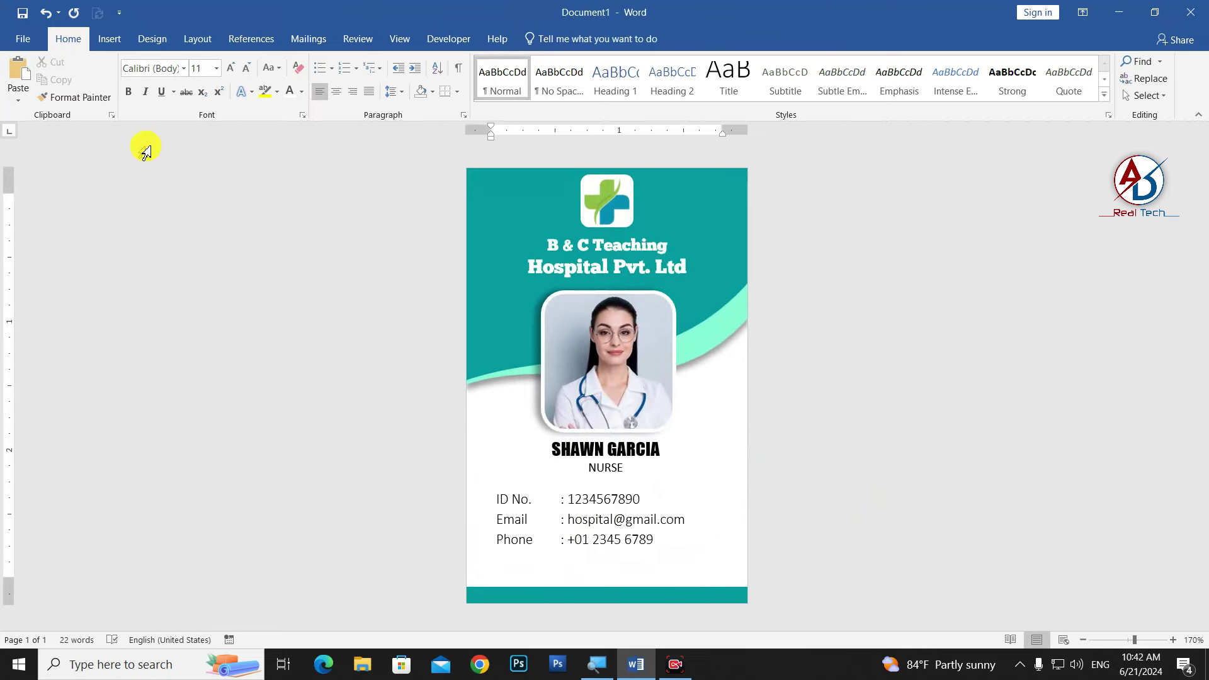
Step: Insert the barcode-png picture onto the ID card
click(120, 39)
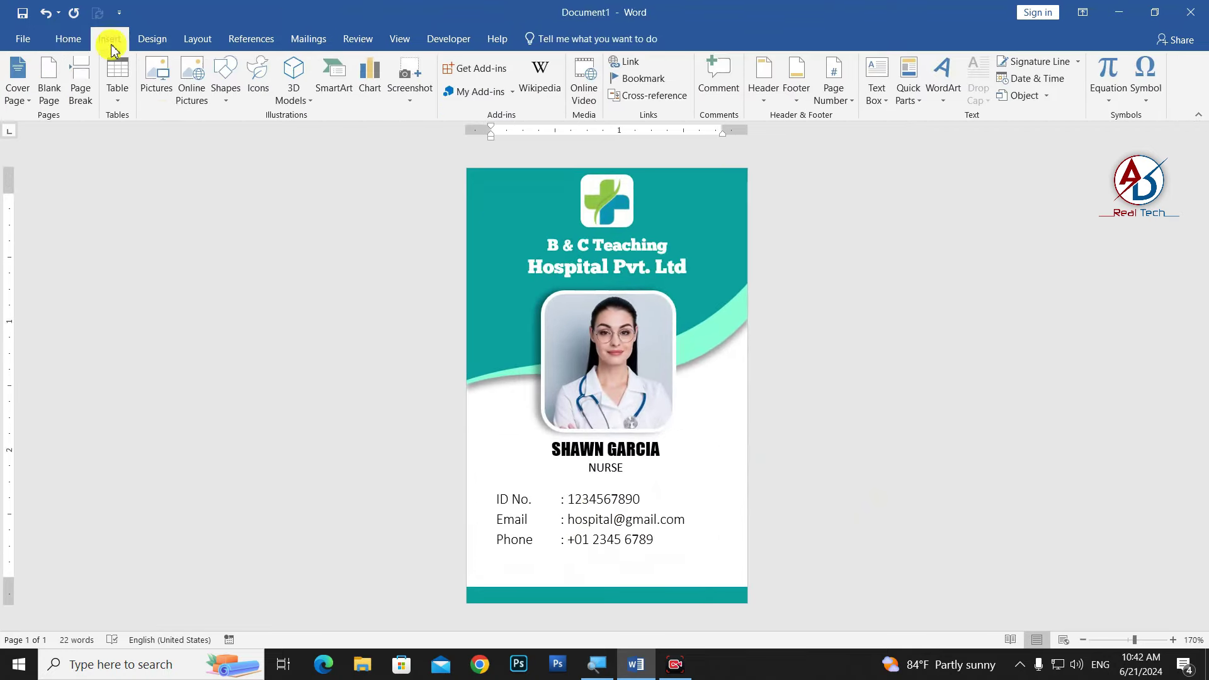
click(156, 85)
scroll(770, 423, down, 5)
scroll(768, 428, down, 5)
scroll(718, 422, down, 2)
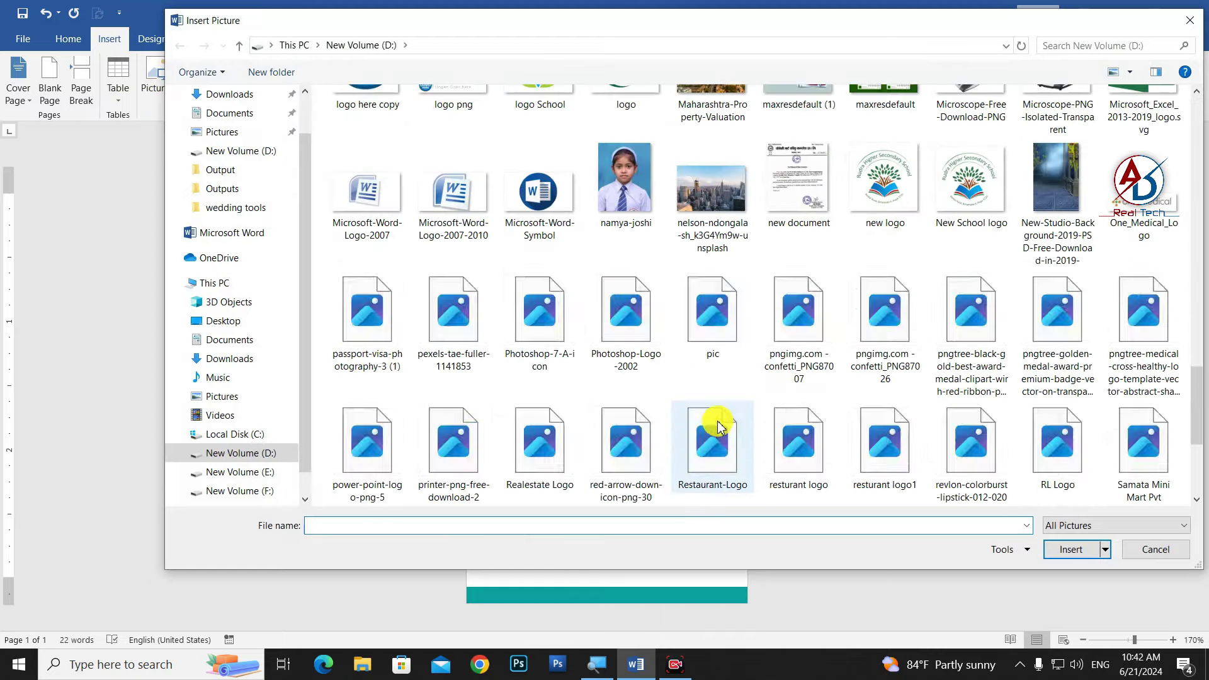
scroll(715, 428, down, 2)
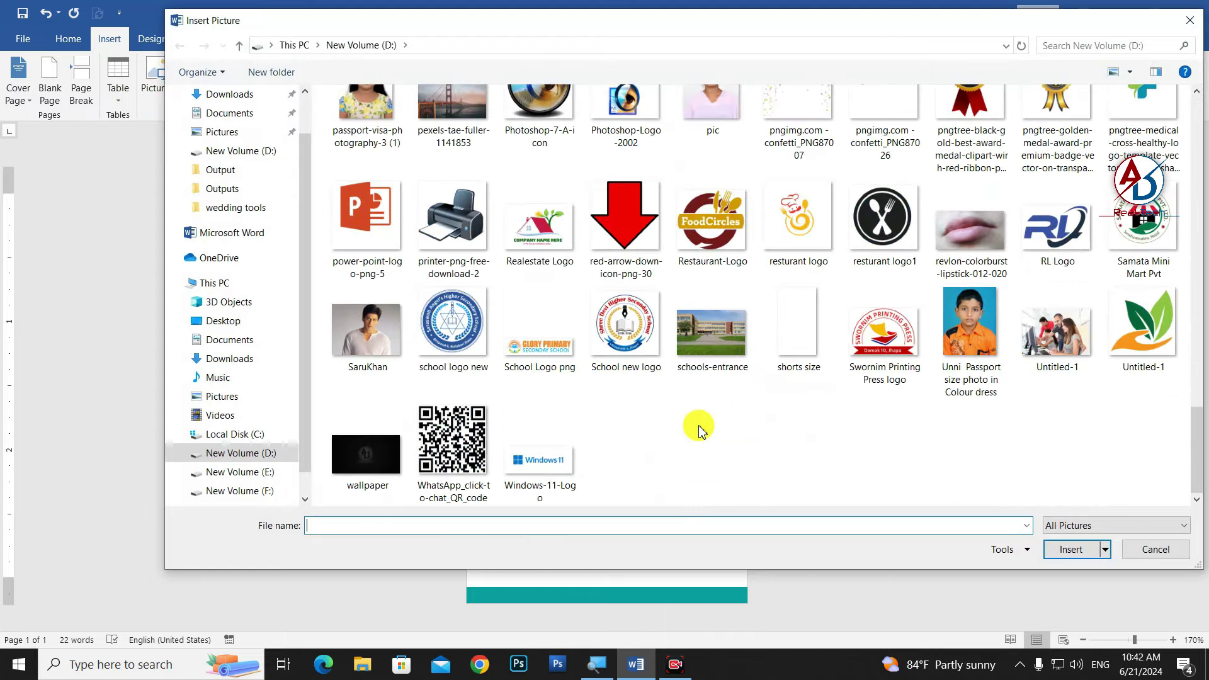
scroll(700, 428, up, 2)
scroll(698, 430, up, 3)
scroll(693, 431, up, 3)
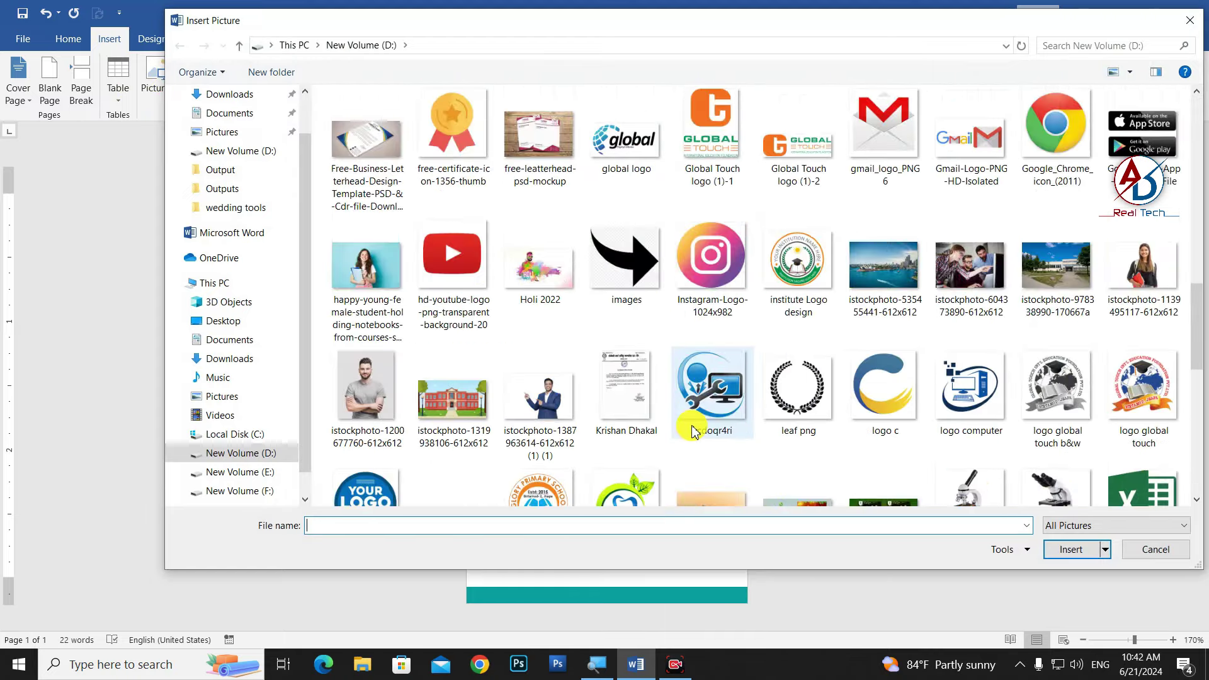
scroll(693, 431, up, 3)
scroll(692, 431, up, 3)
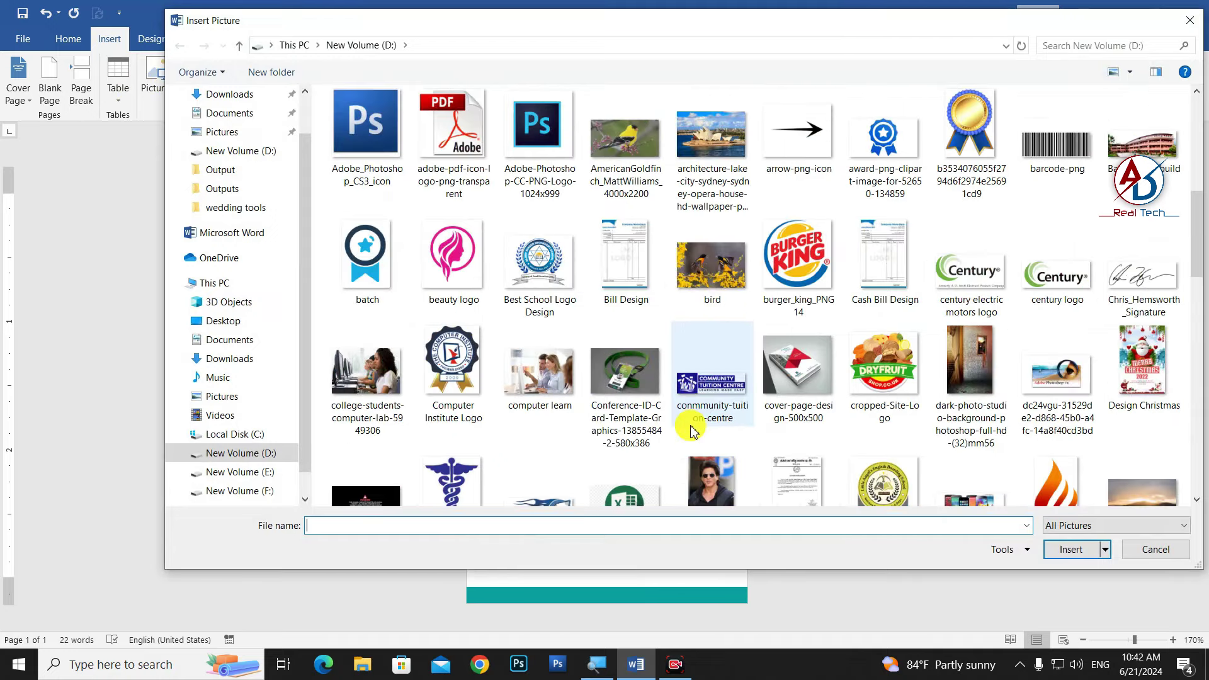
click(1056, 145)
click(1070, 549)
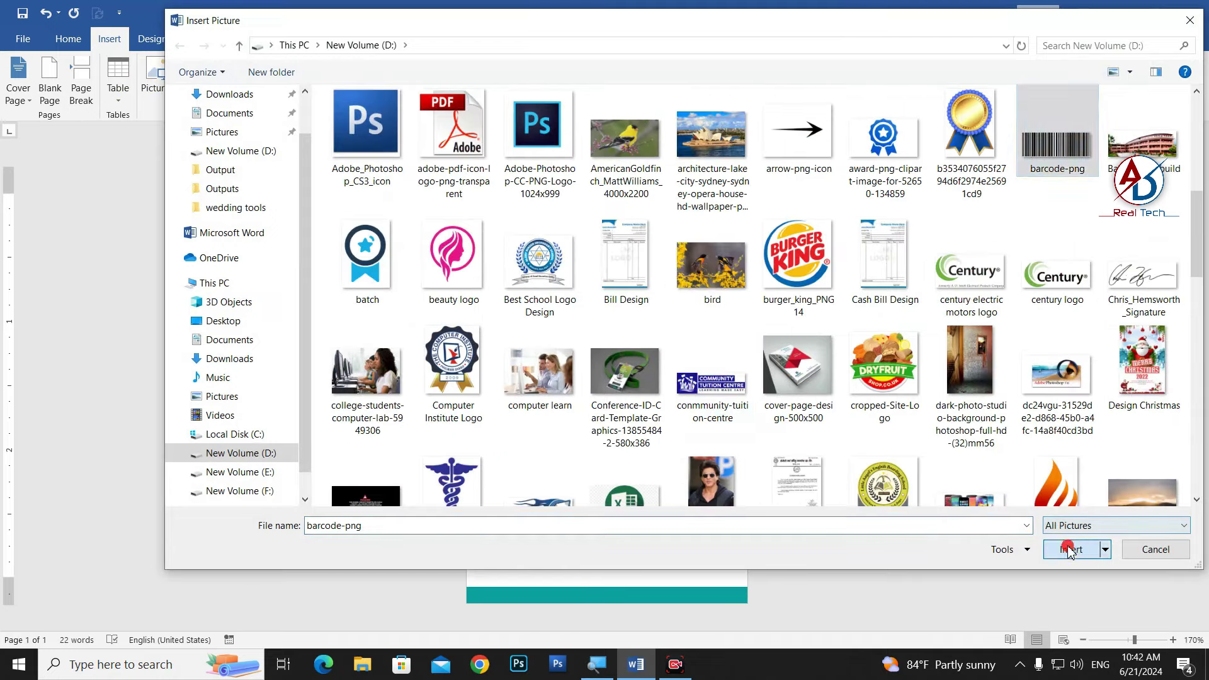
click(795, 85)
Step: Set the barcode to In Front of Text, align it, and place it at the card's bottom
click(844, 225)
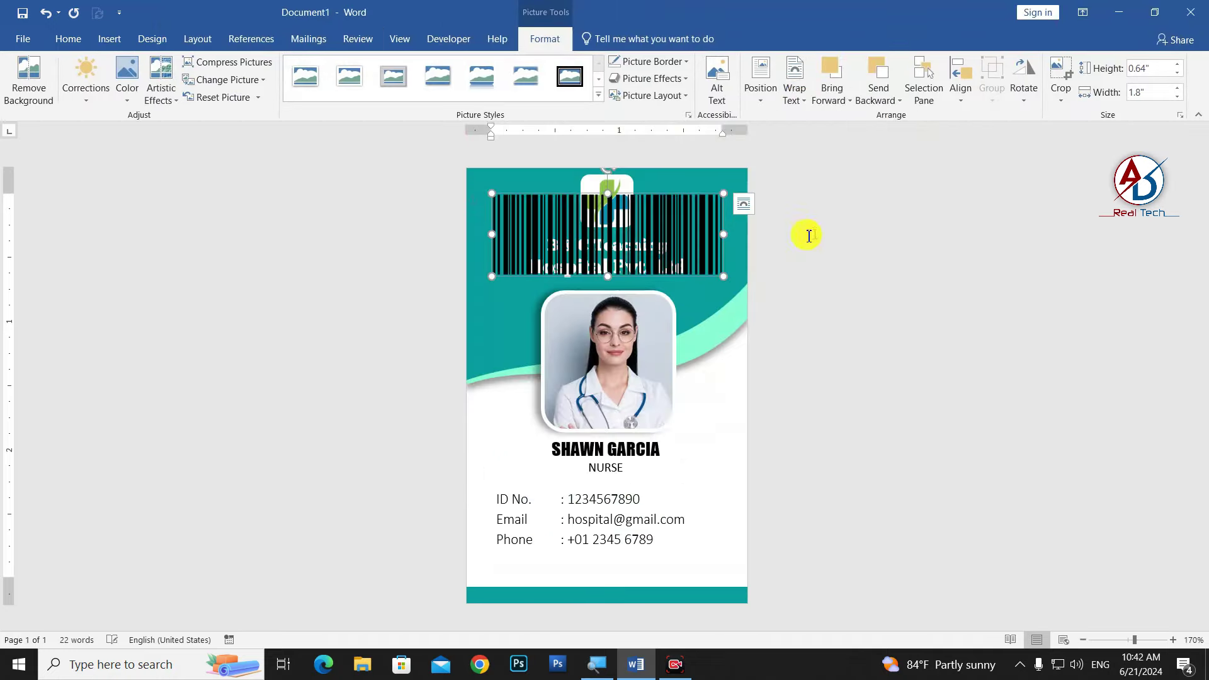
mouse_move(616, 273)
mouse_down()
mouse_move(609, 208)
mouse_move(646, 565)
mouse_up()
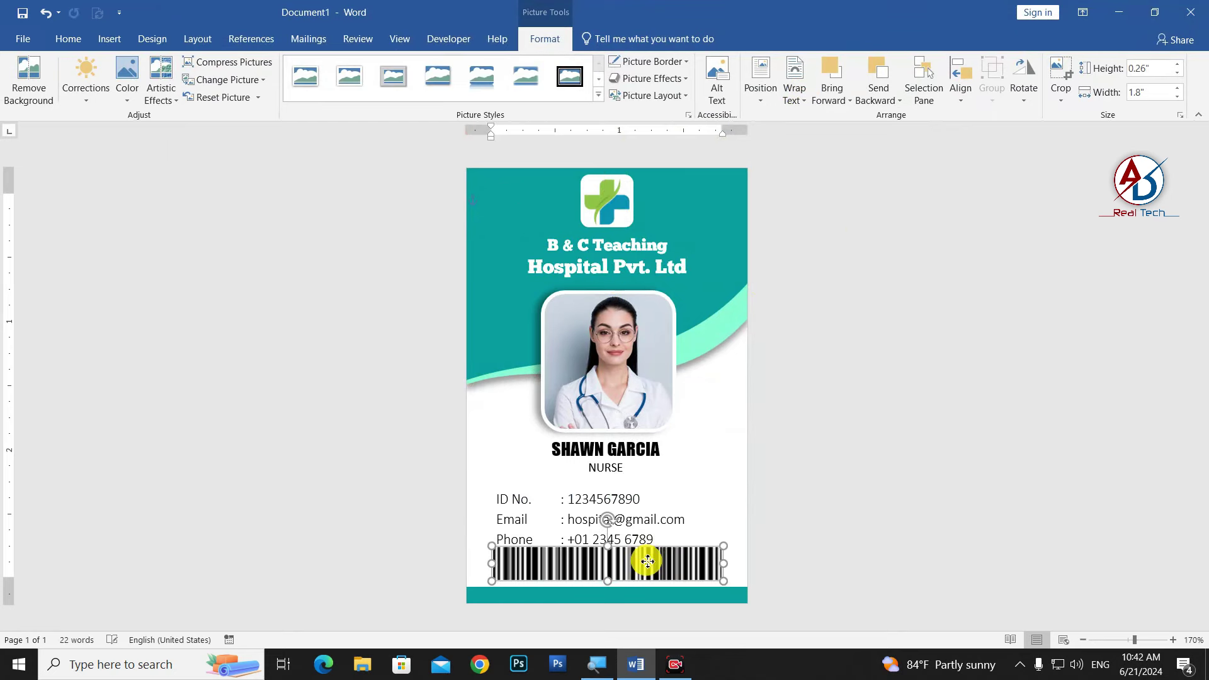
click(961, 85)
click(982, 135)
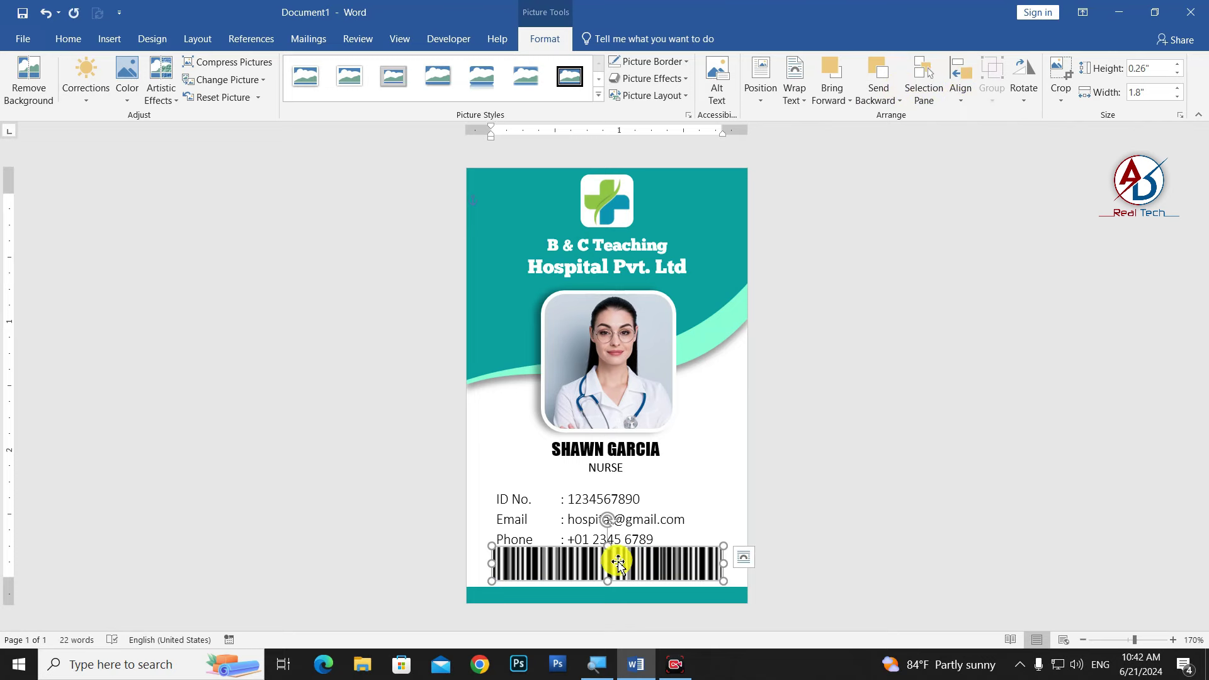
drag(608, 555, 607, 556)
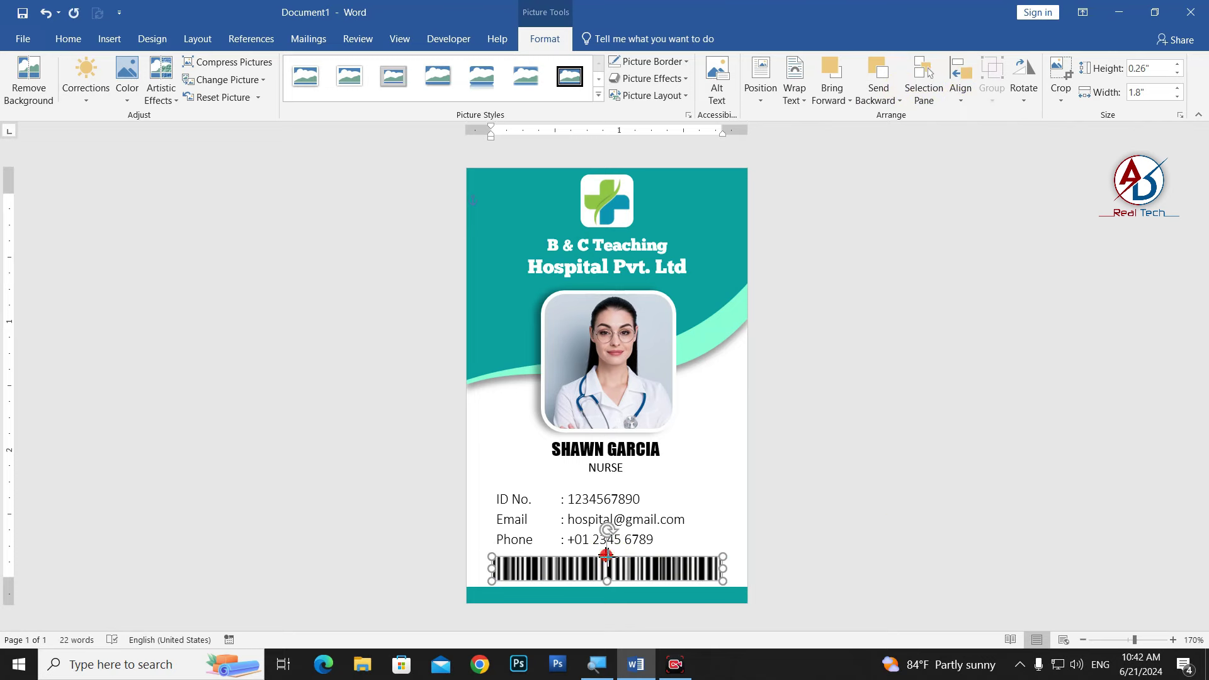
click(907, 523)
Step: Nudge the nurse photo up two steps with the arrow keys
ctrl+scroll(690, 526, down, 1)
ctrl+scroll(718, 548, down, 1)
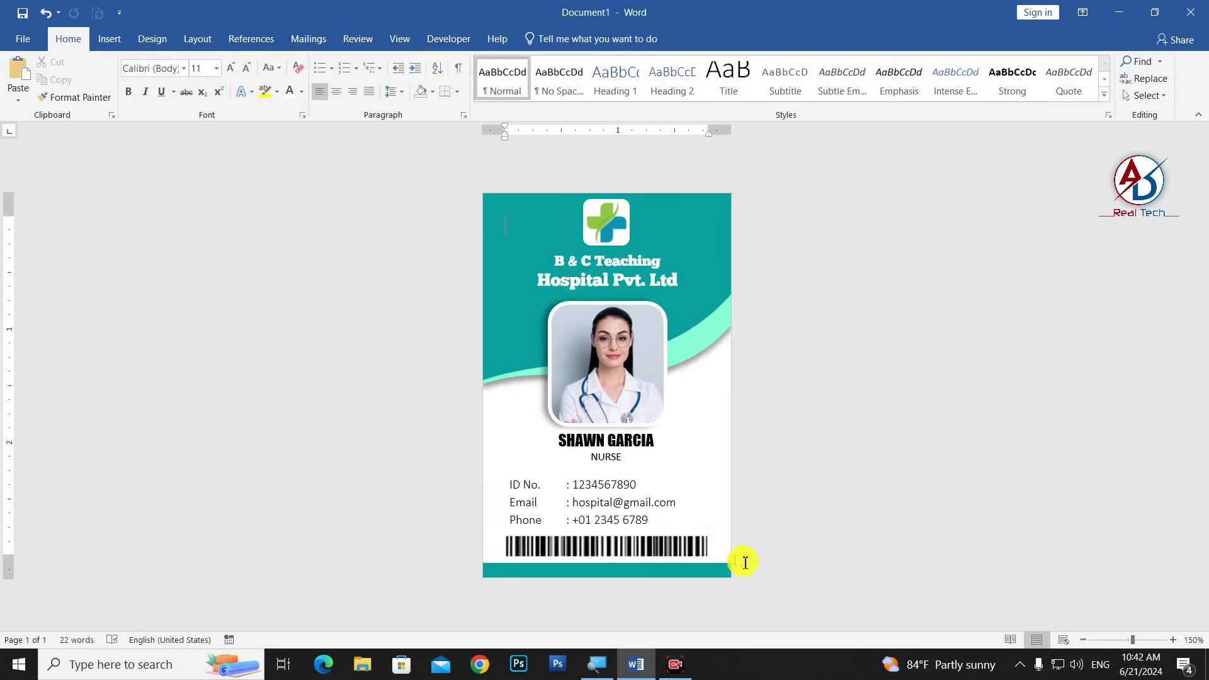
click(649, 393)
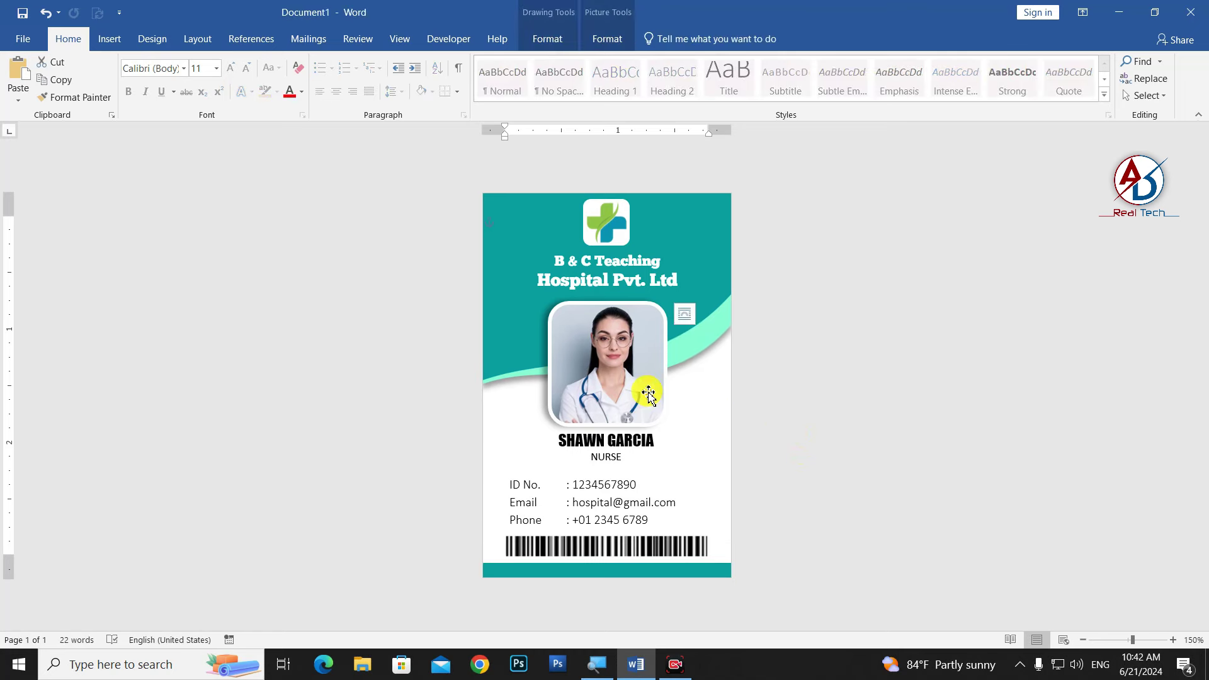
key(Up)
key(Up)
key(Up)
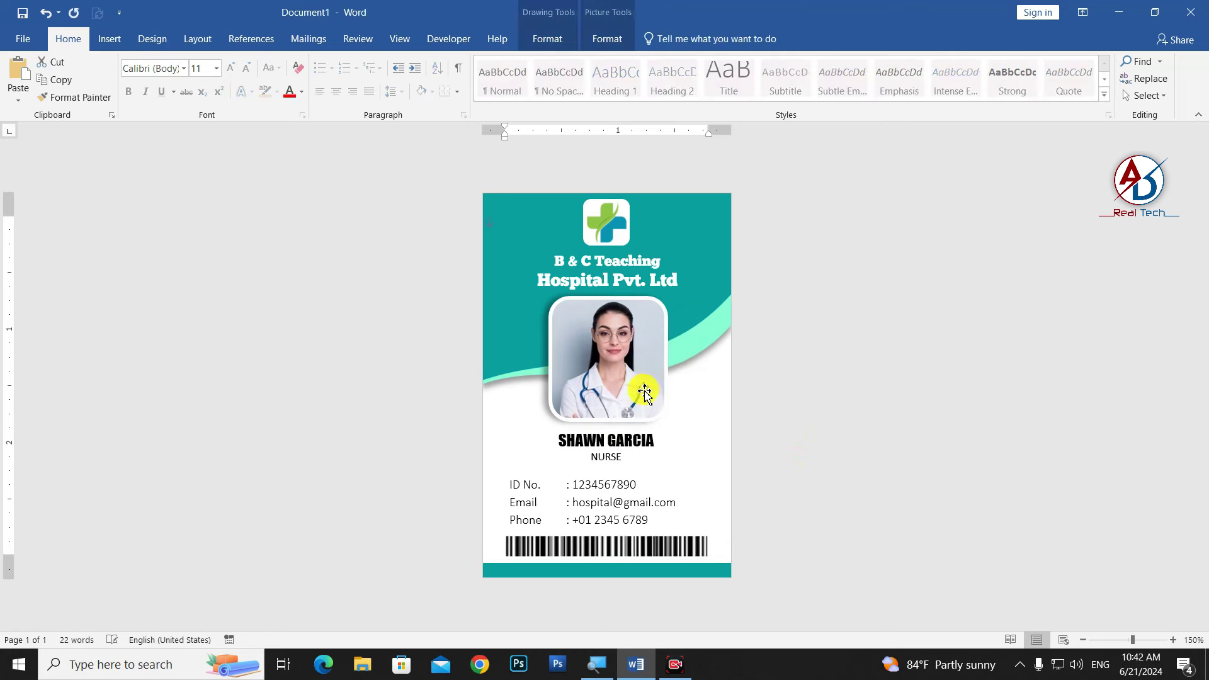
key(Up)
click(624, 444)
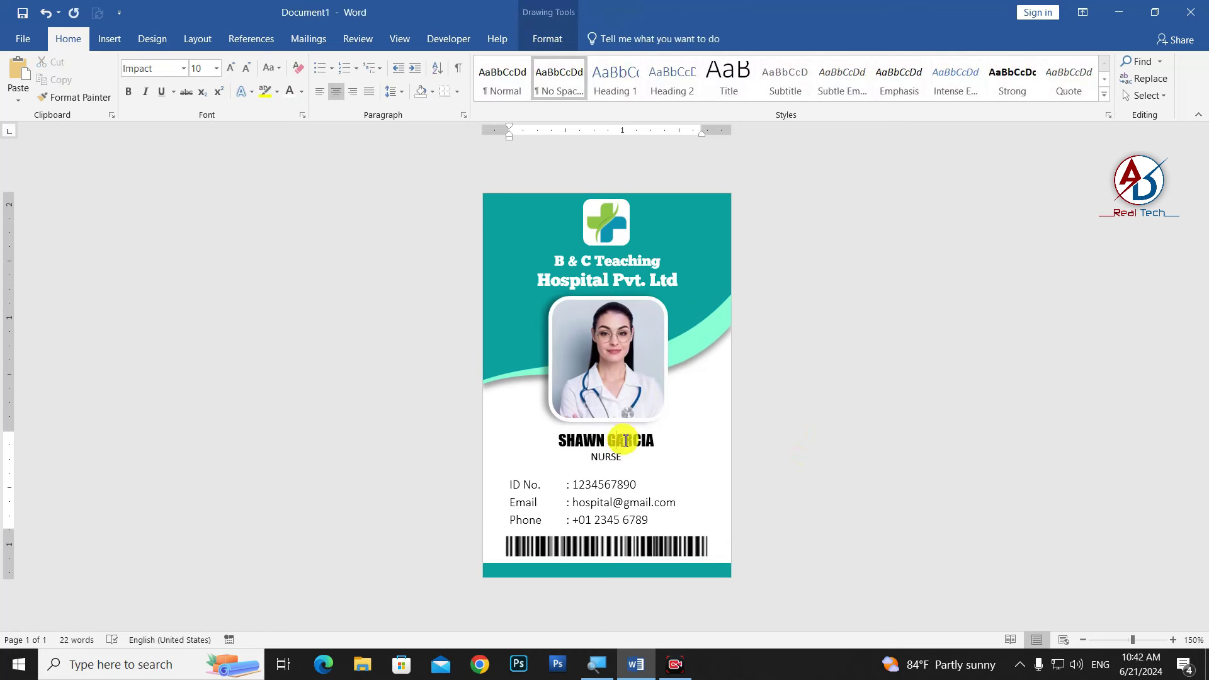
Step: Check the name and details text box position on the card
ctrl+scroll(653, 466, up, 2)
click(666, 434)
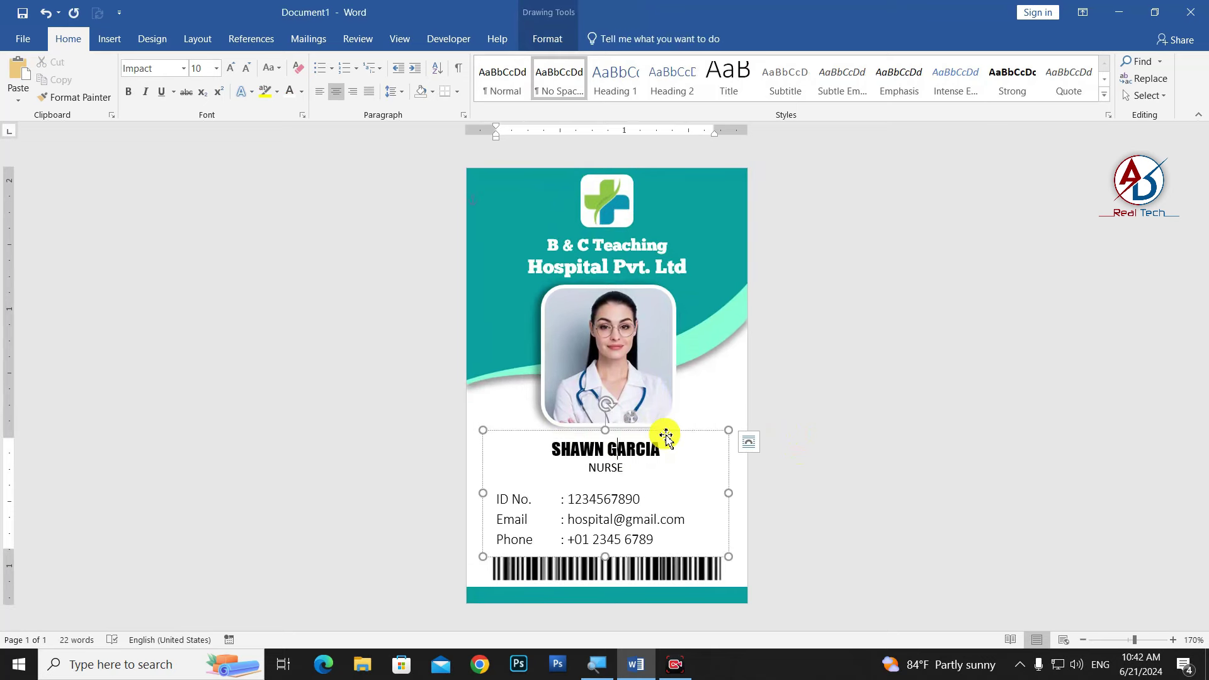
click(852, 454)
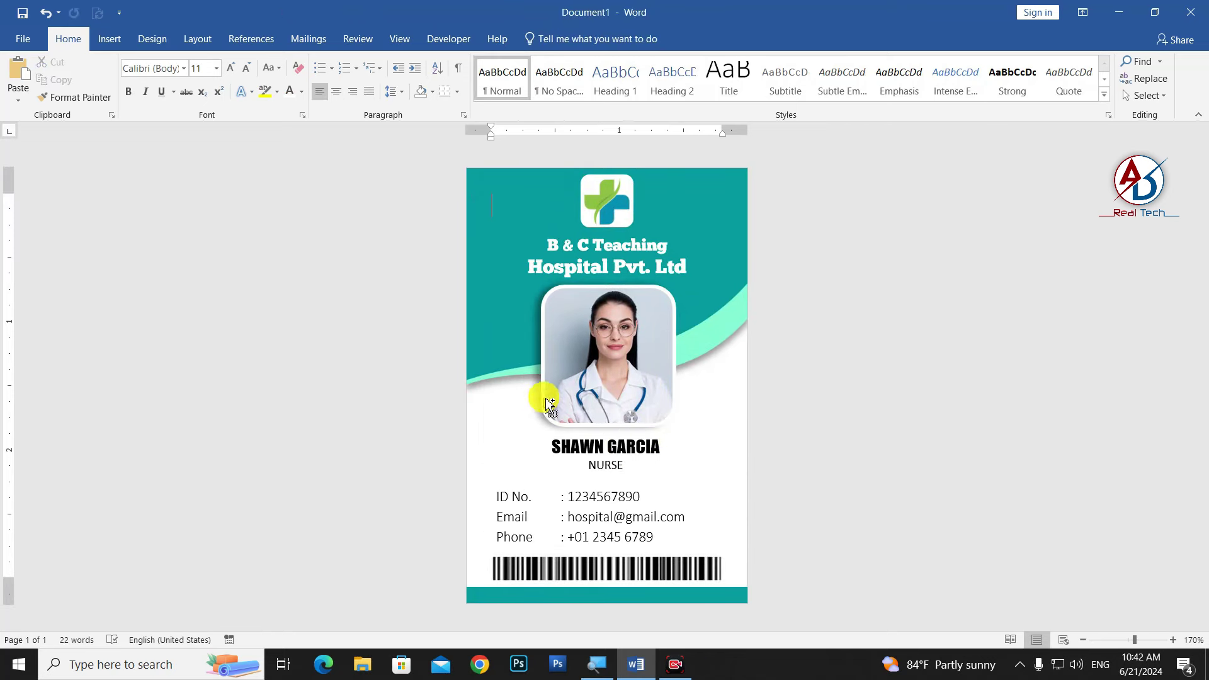
ctrl+scroll(550, 403, down, 2)
ctrl+scroll(548, 403, up, 1)
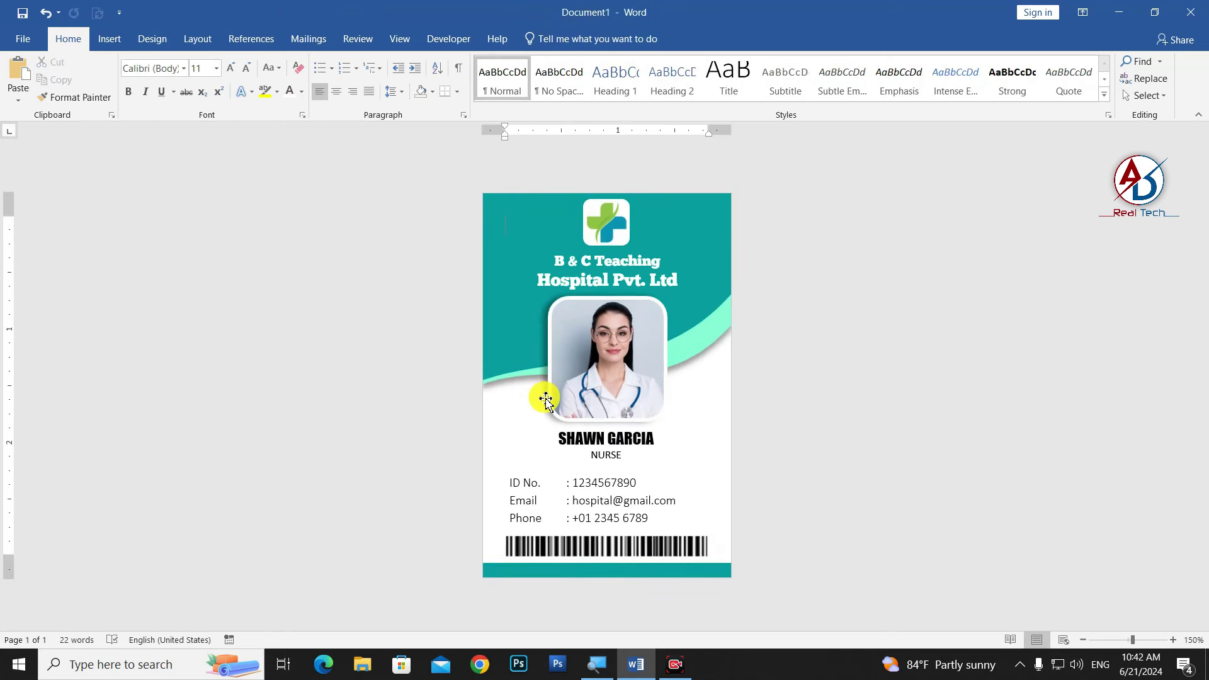